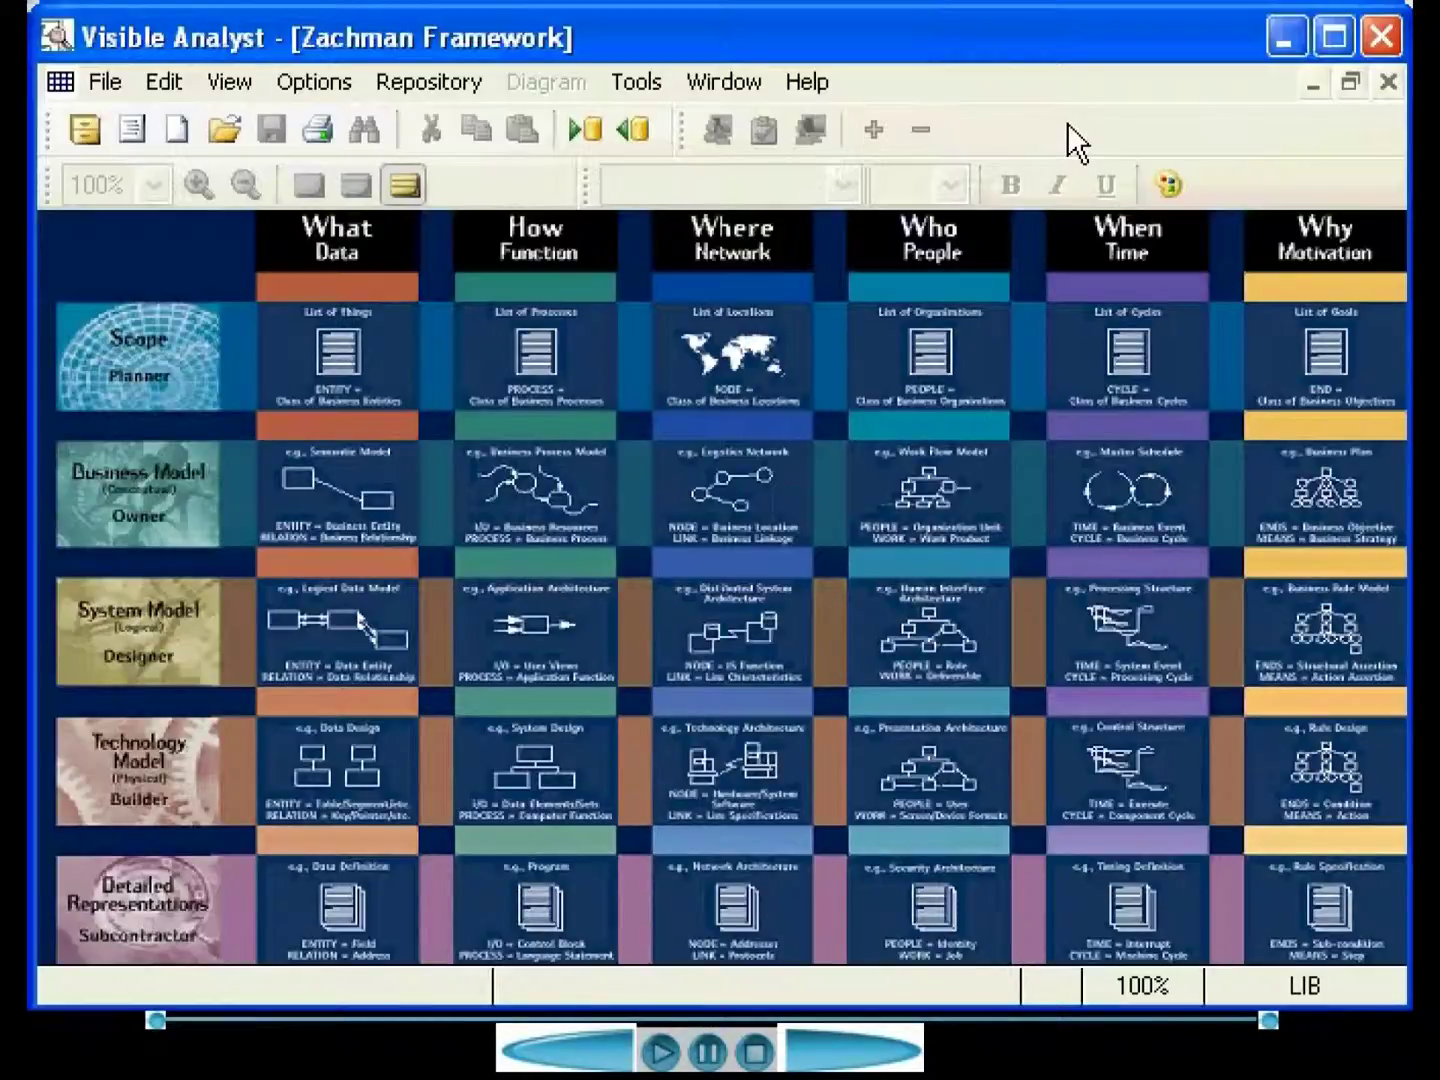
# - Open the course assignments and expand the Advanced Data Modeling course to list its lessons
pyautogui.click(641, 78)
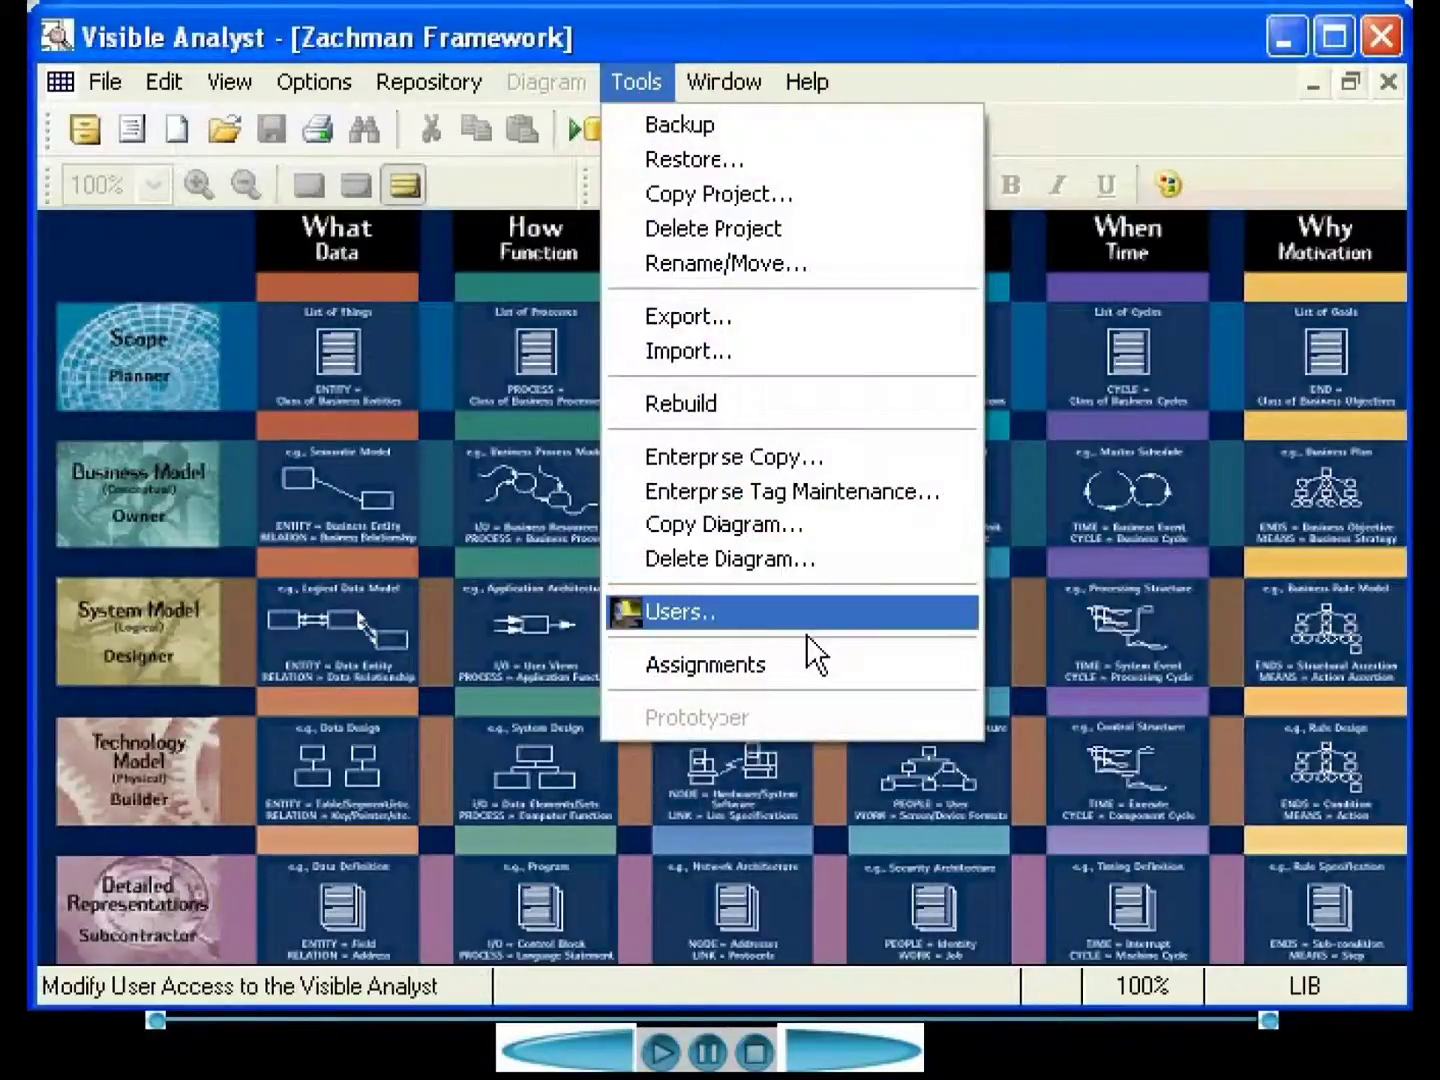
pyautogui.click(812, 664)
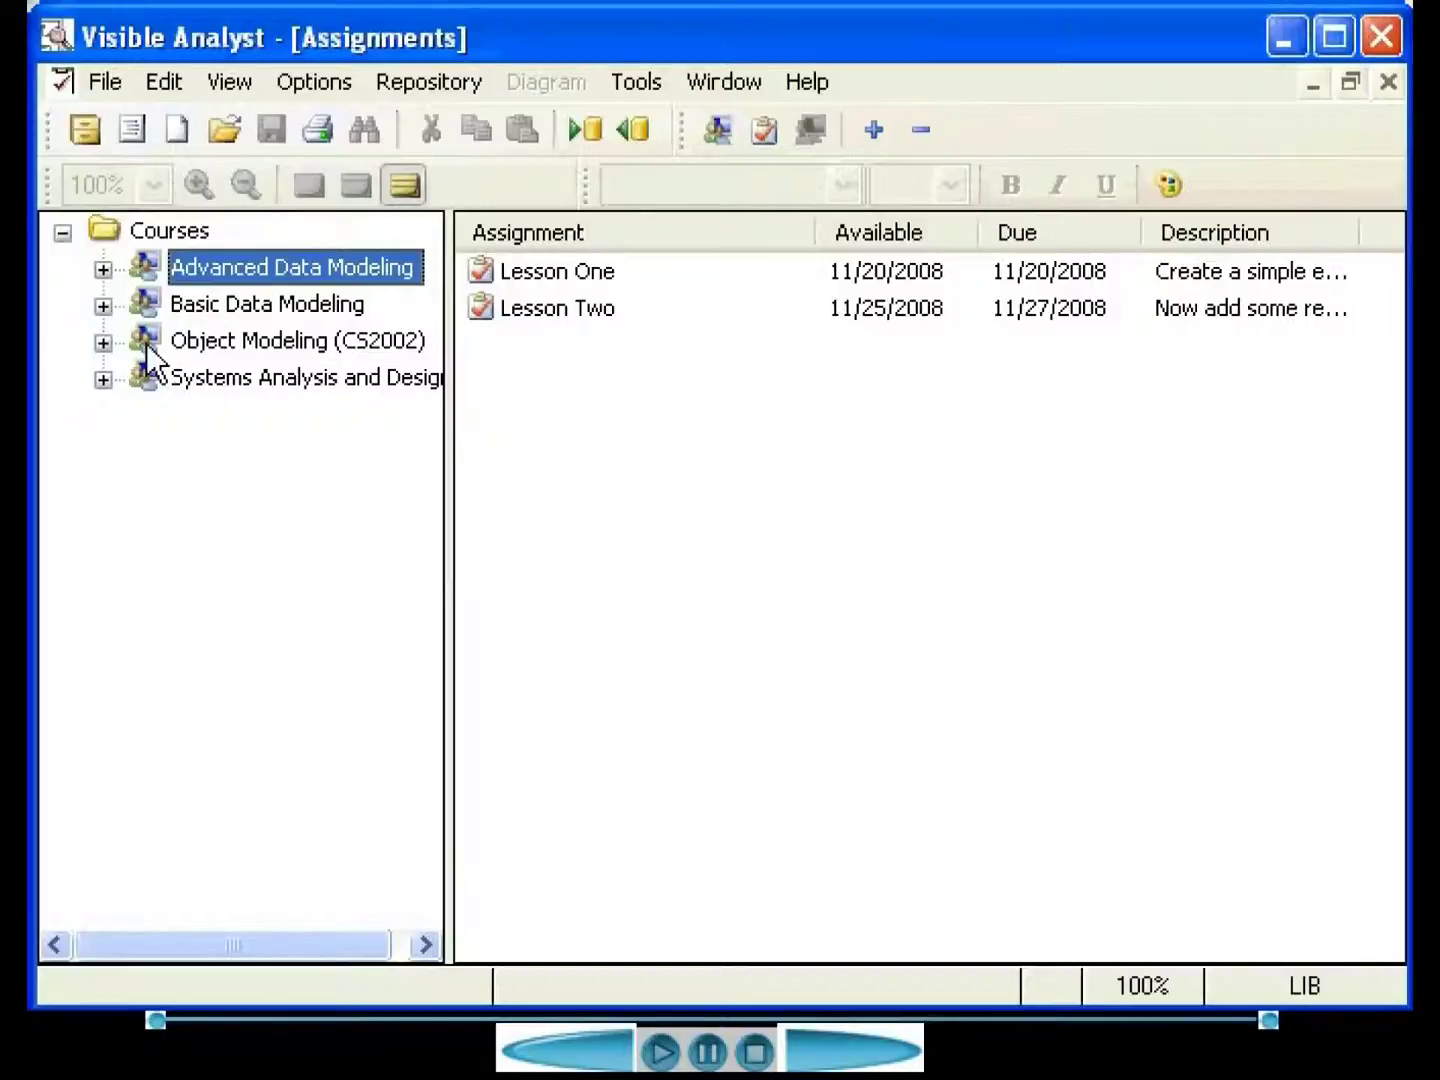
pyautogui.click(103, 269)
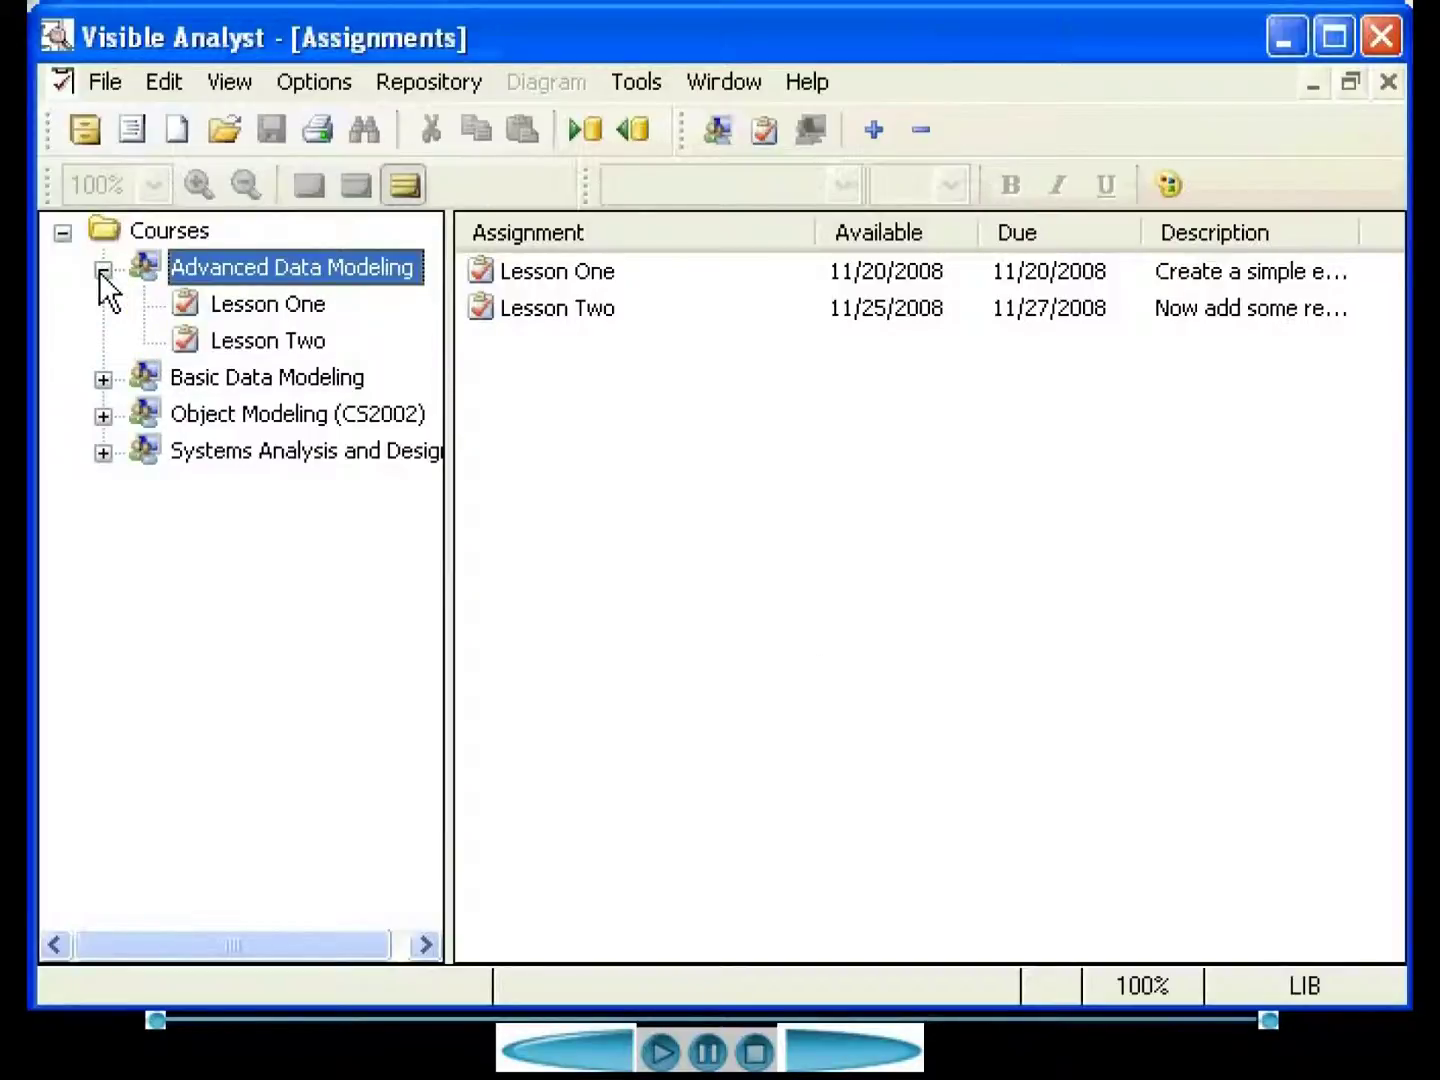
# - Review the properties of the Advanced Data Modeling course and the details of its Lesson One assignment without changing them
pyautogui.rightClick(230, 269)
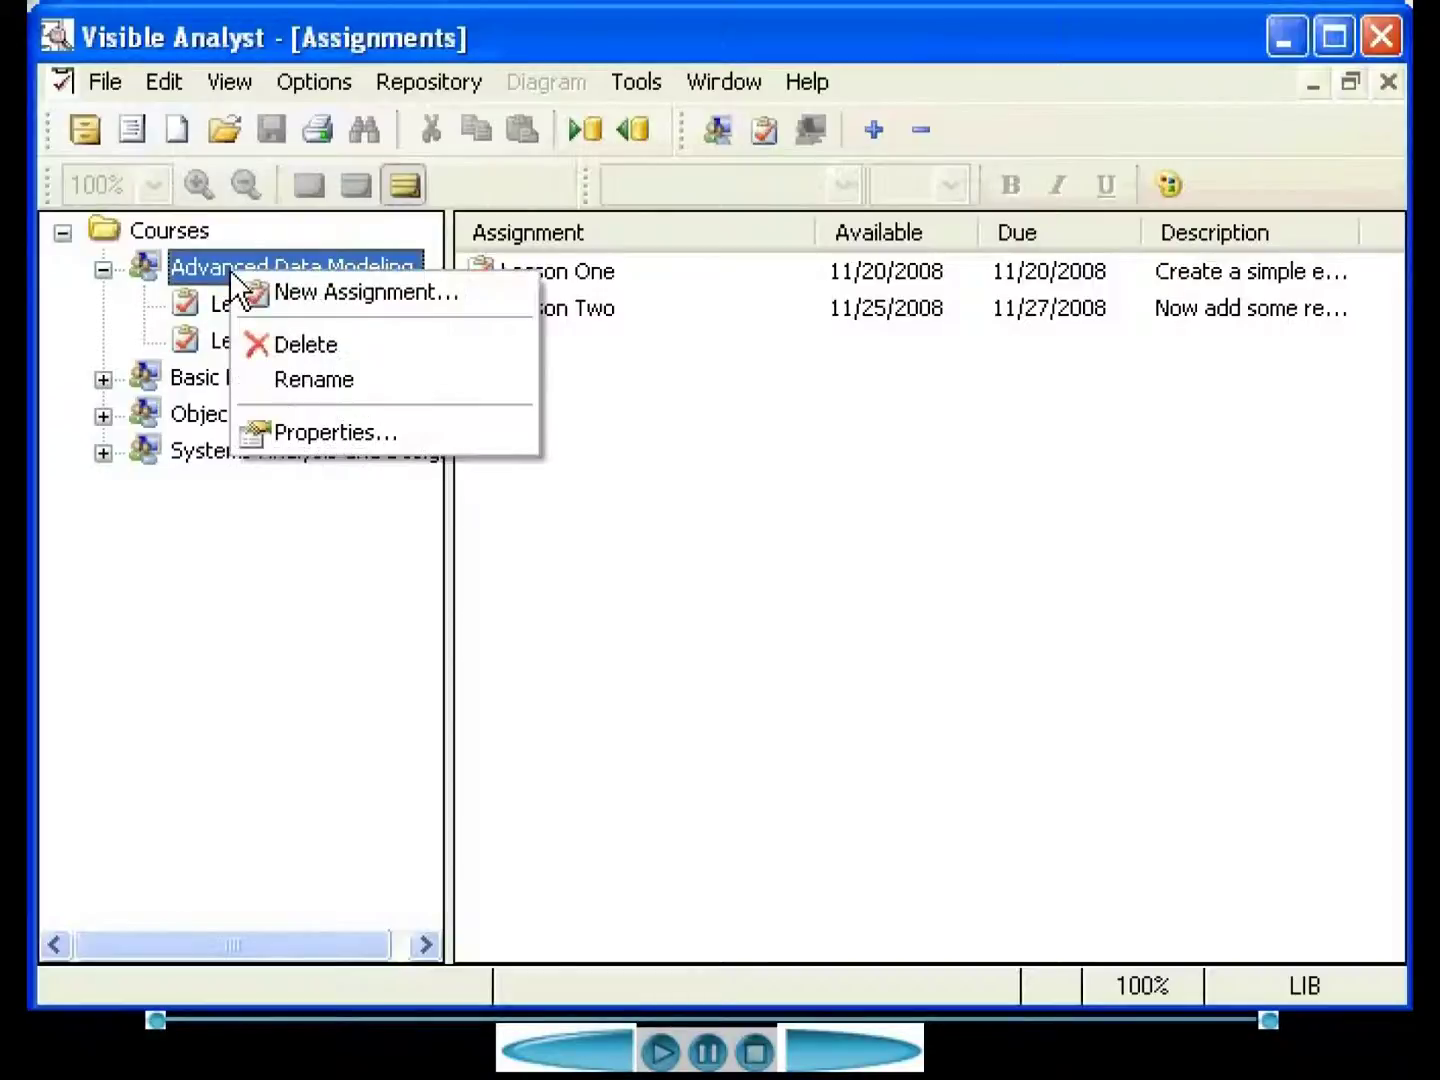
pyautogui.click(317, 436)
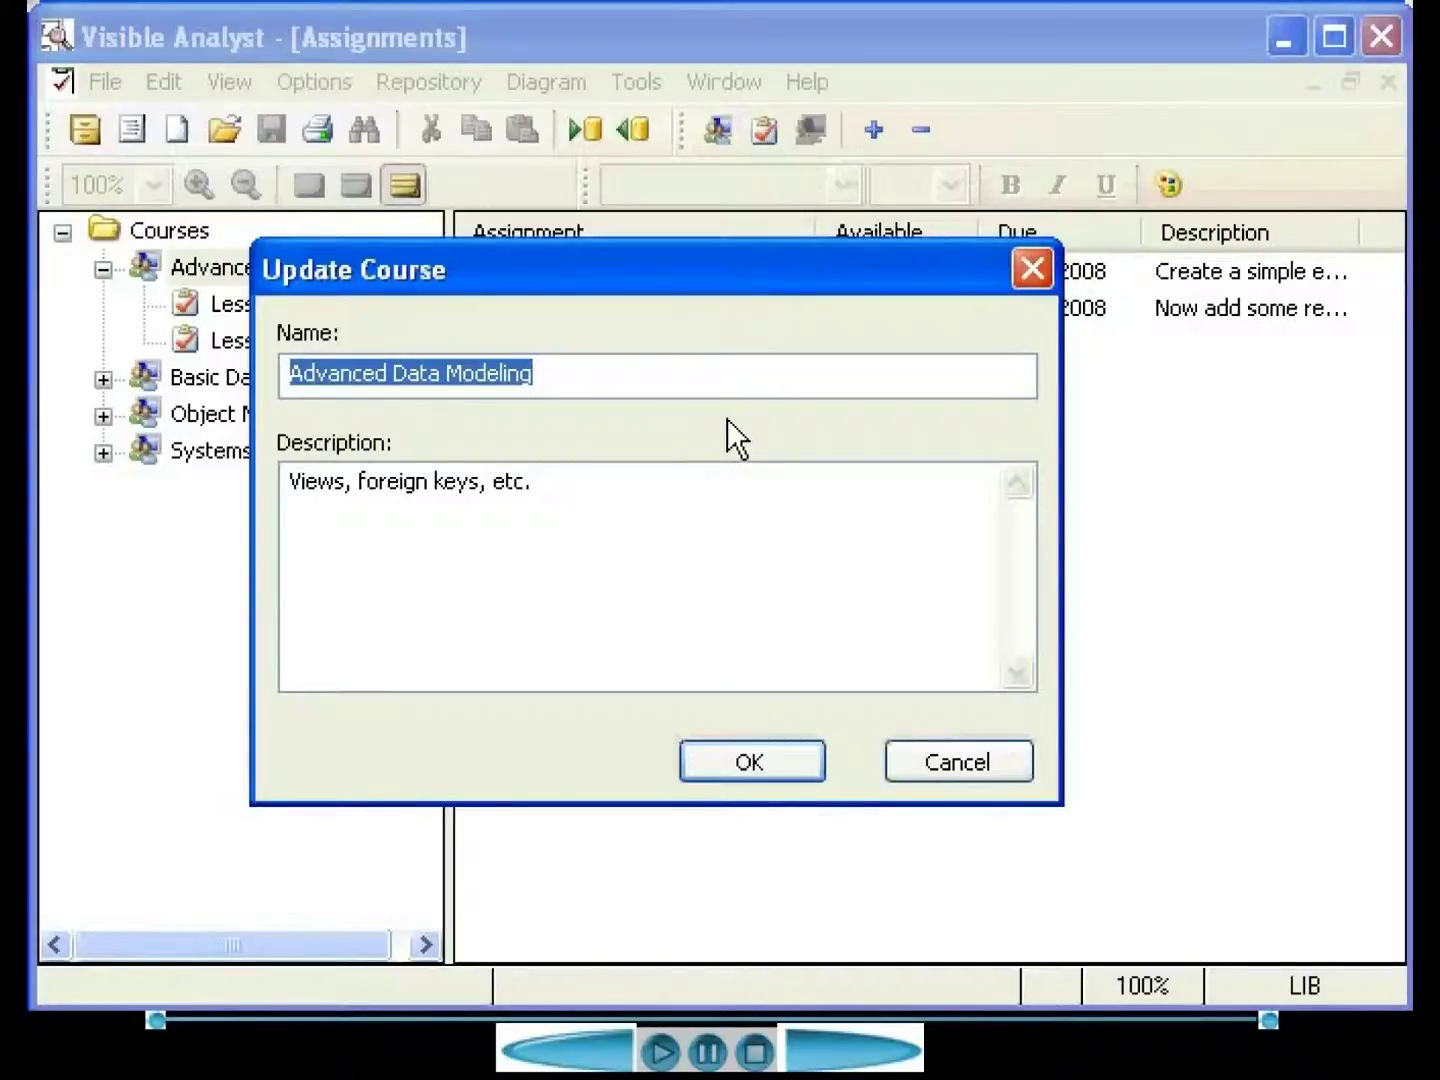
pyautogui.click(960, 763)
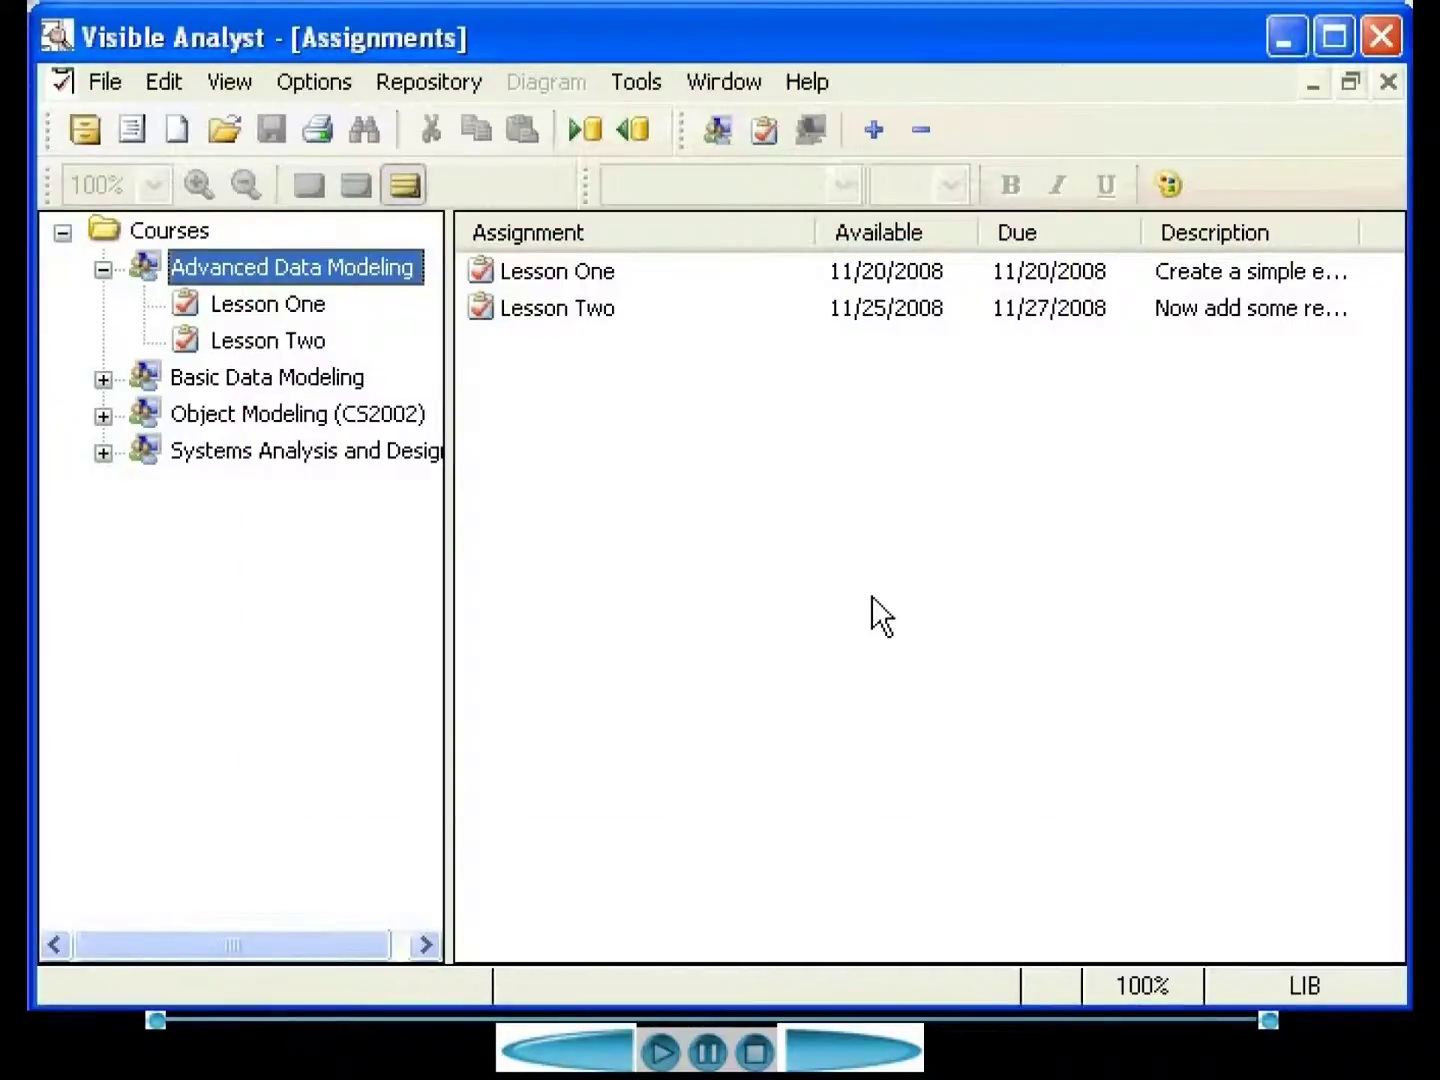
pyautogui.click(563, 279)
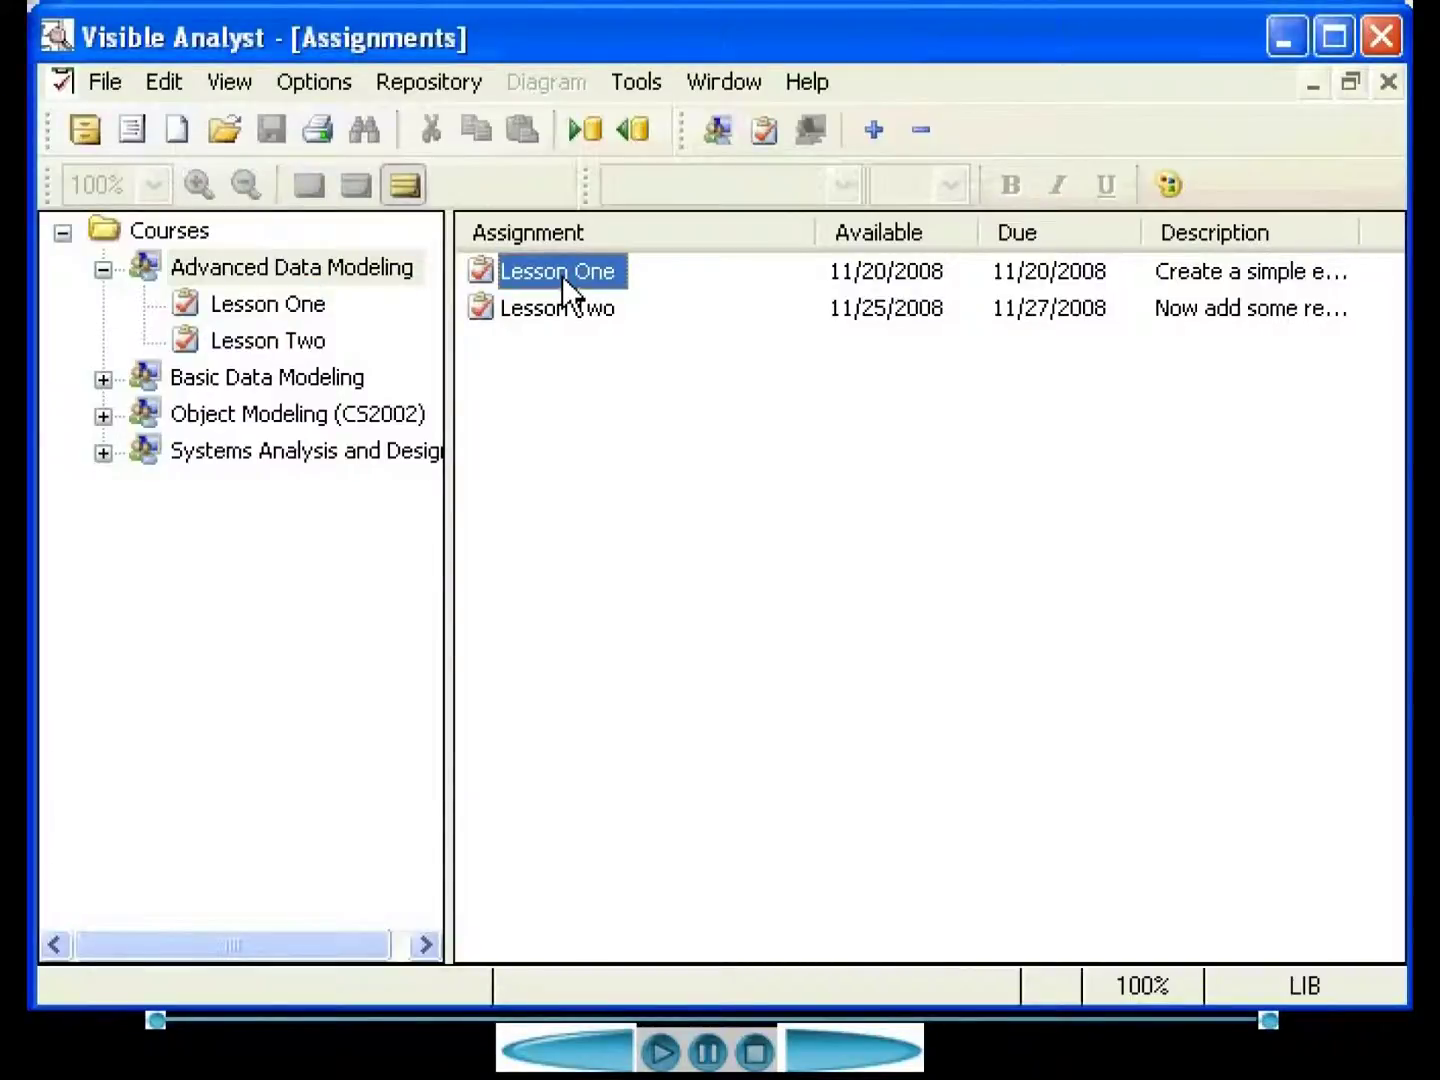
pyautogui.doubleClick(562, 276)
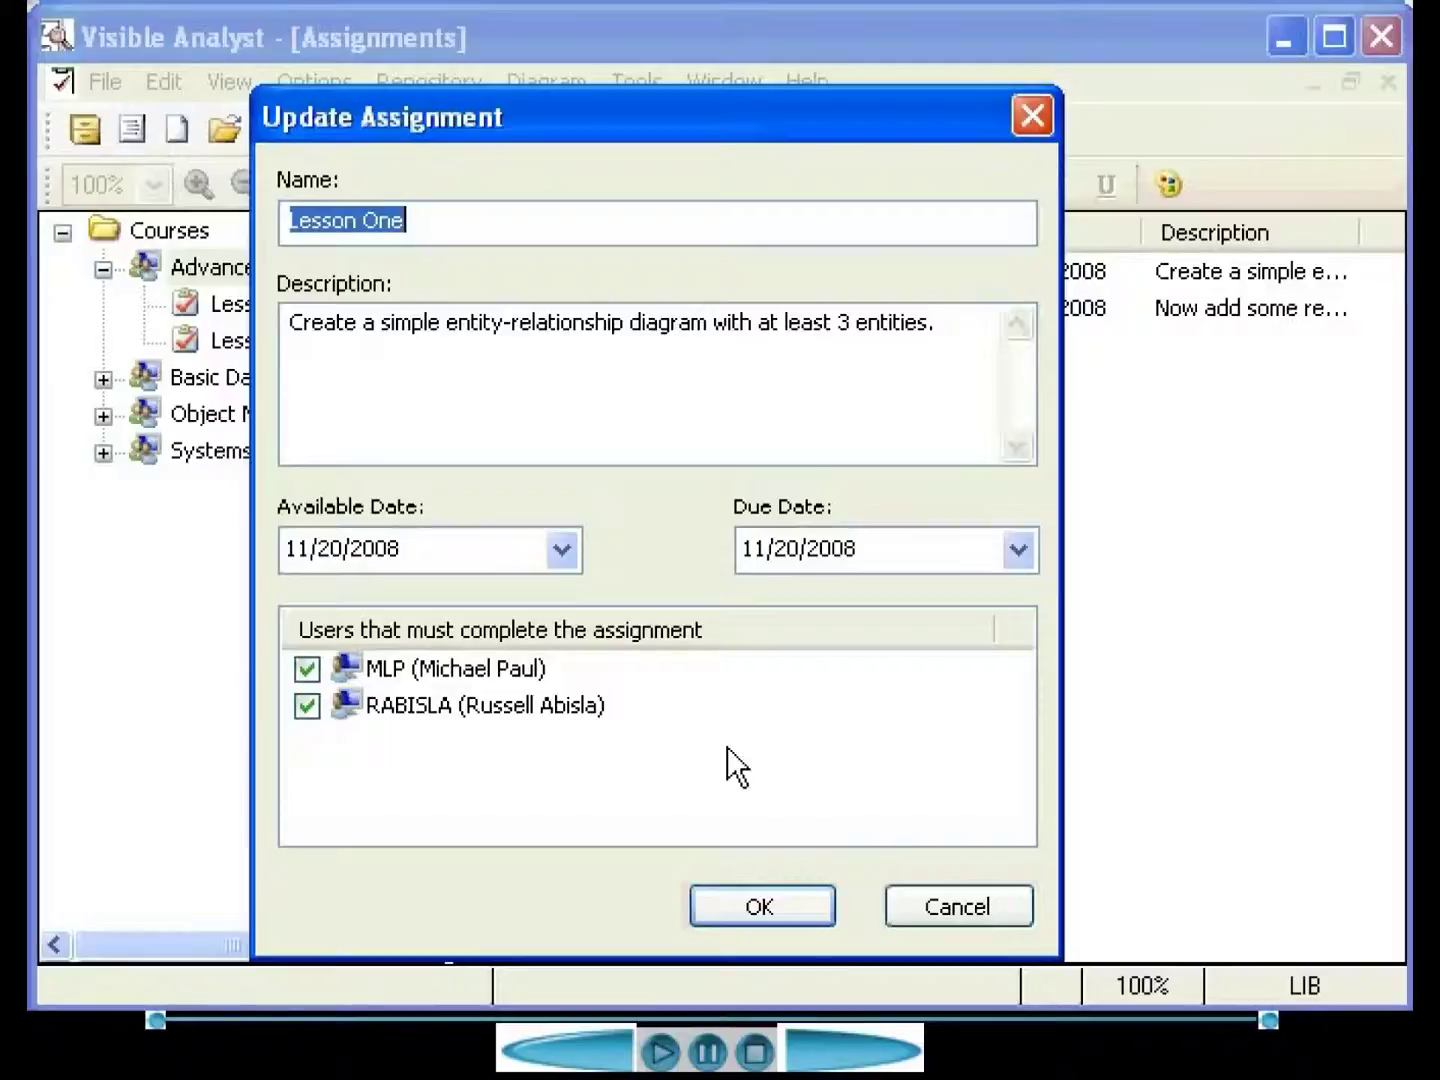
pyautogui.click(958, 905)
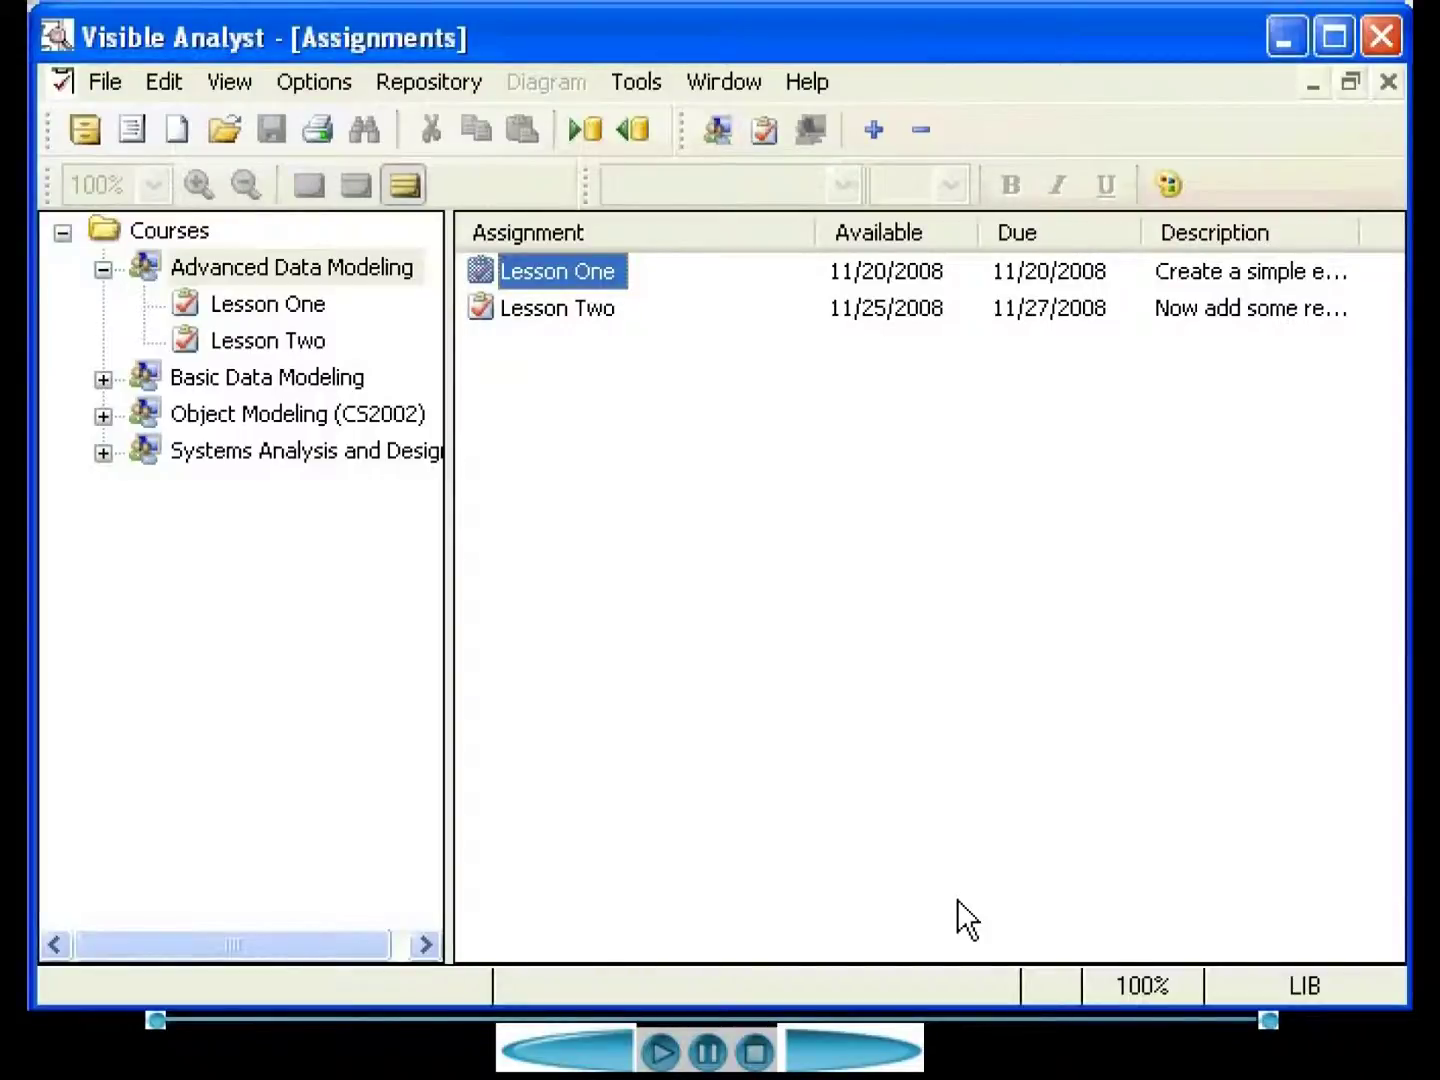
# - Start a Basic Data Modeling assignment named Lesson Two, described as "Create an entity with at least 3 attributes and 1 primary key field."
pyautogui.click(104, 379)
pyautogui.click(327, 379)
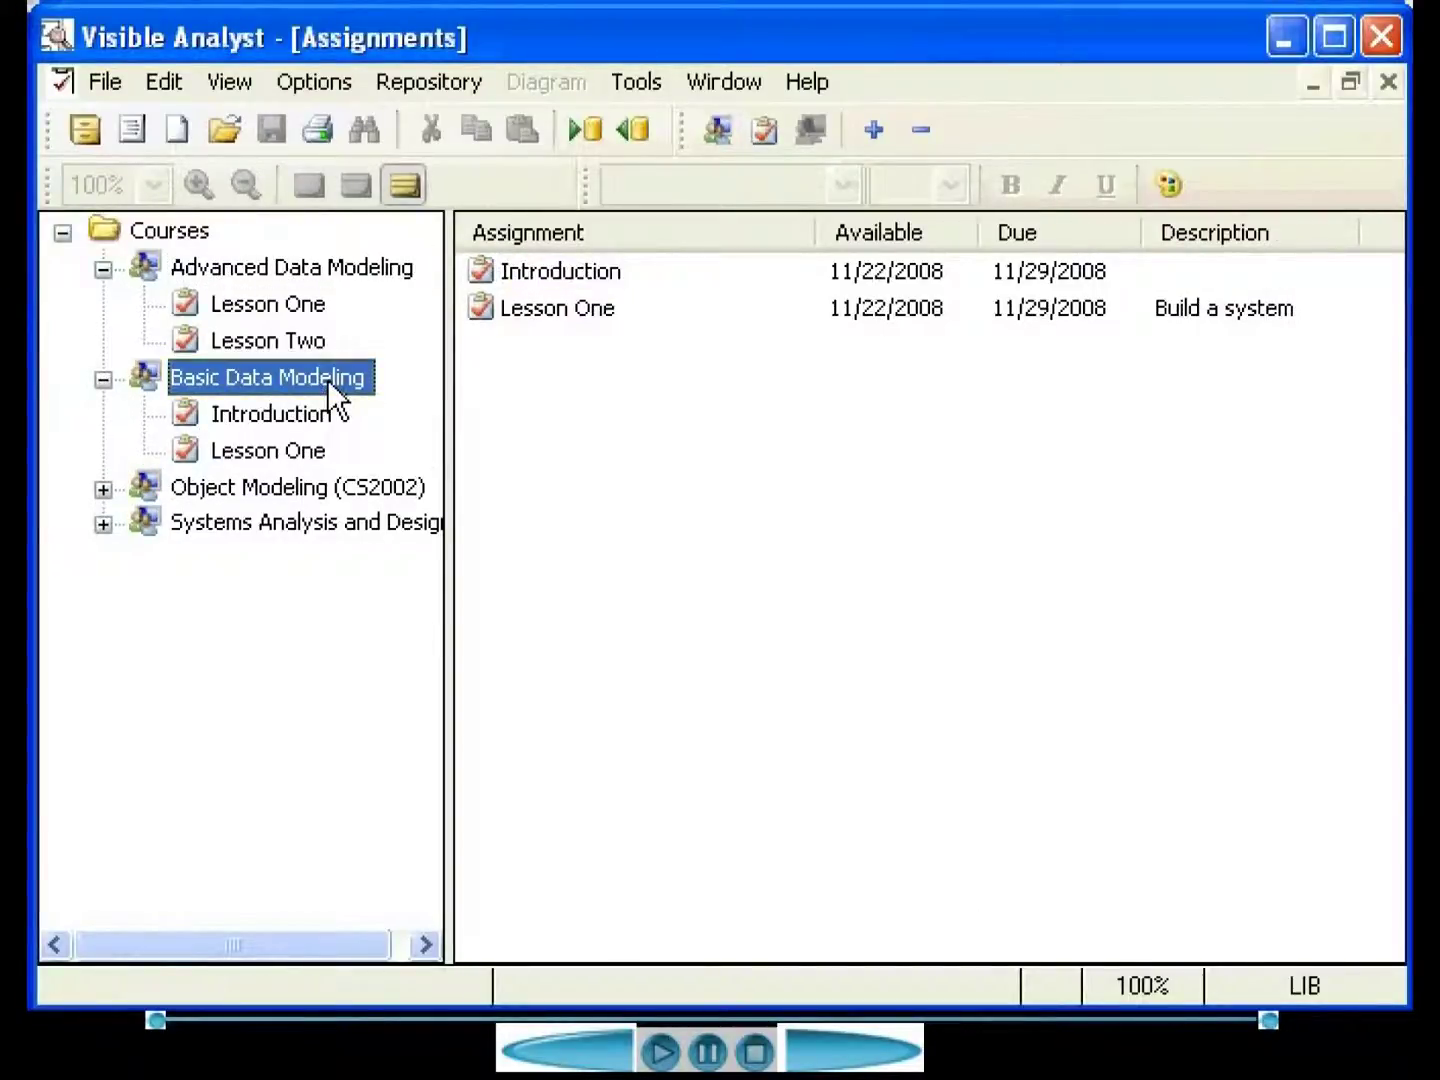
pyautogui.rightClick(654, 452)
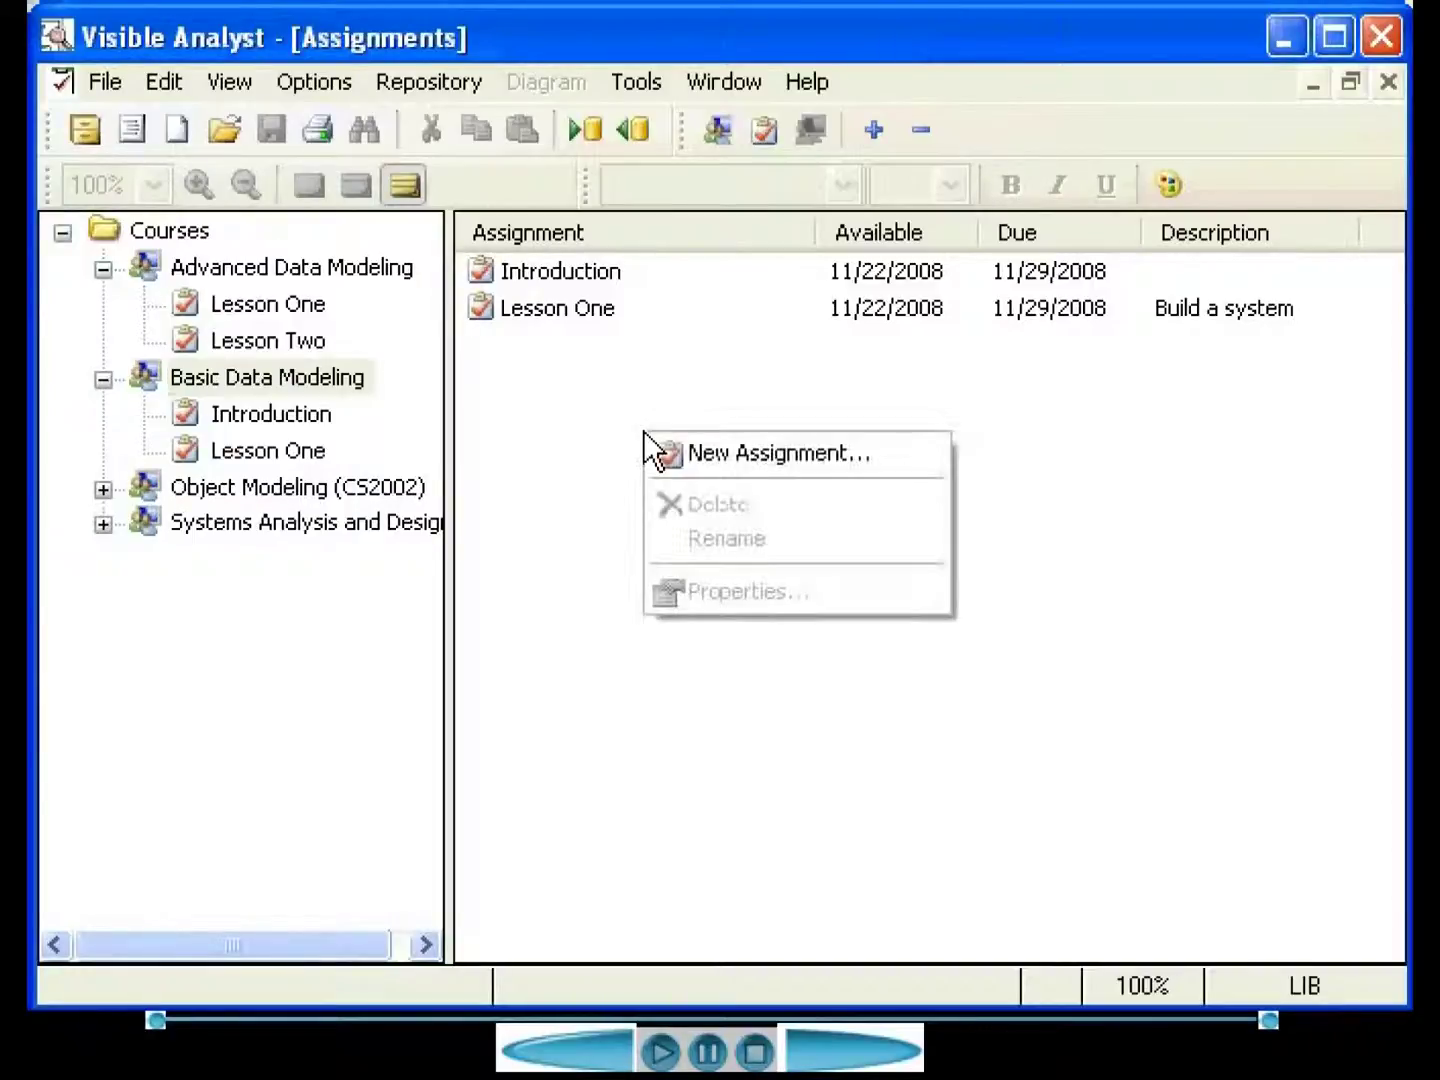
pyautogui.click(768, 452)
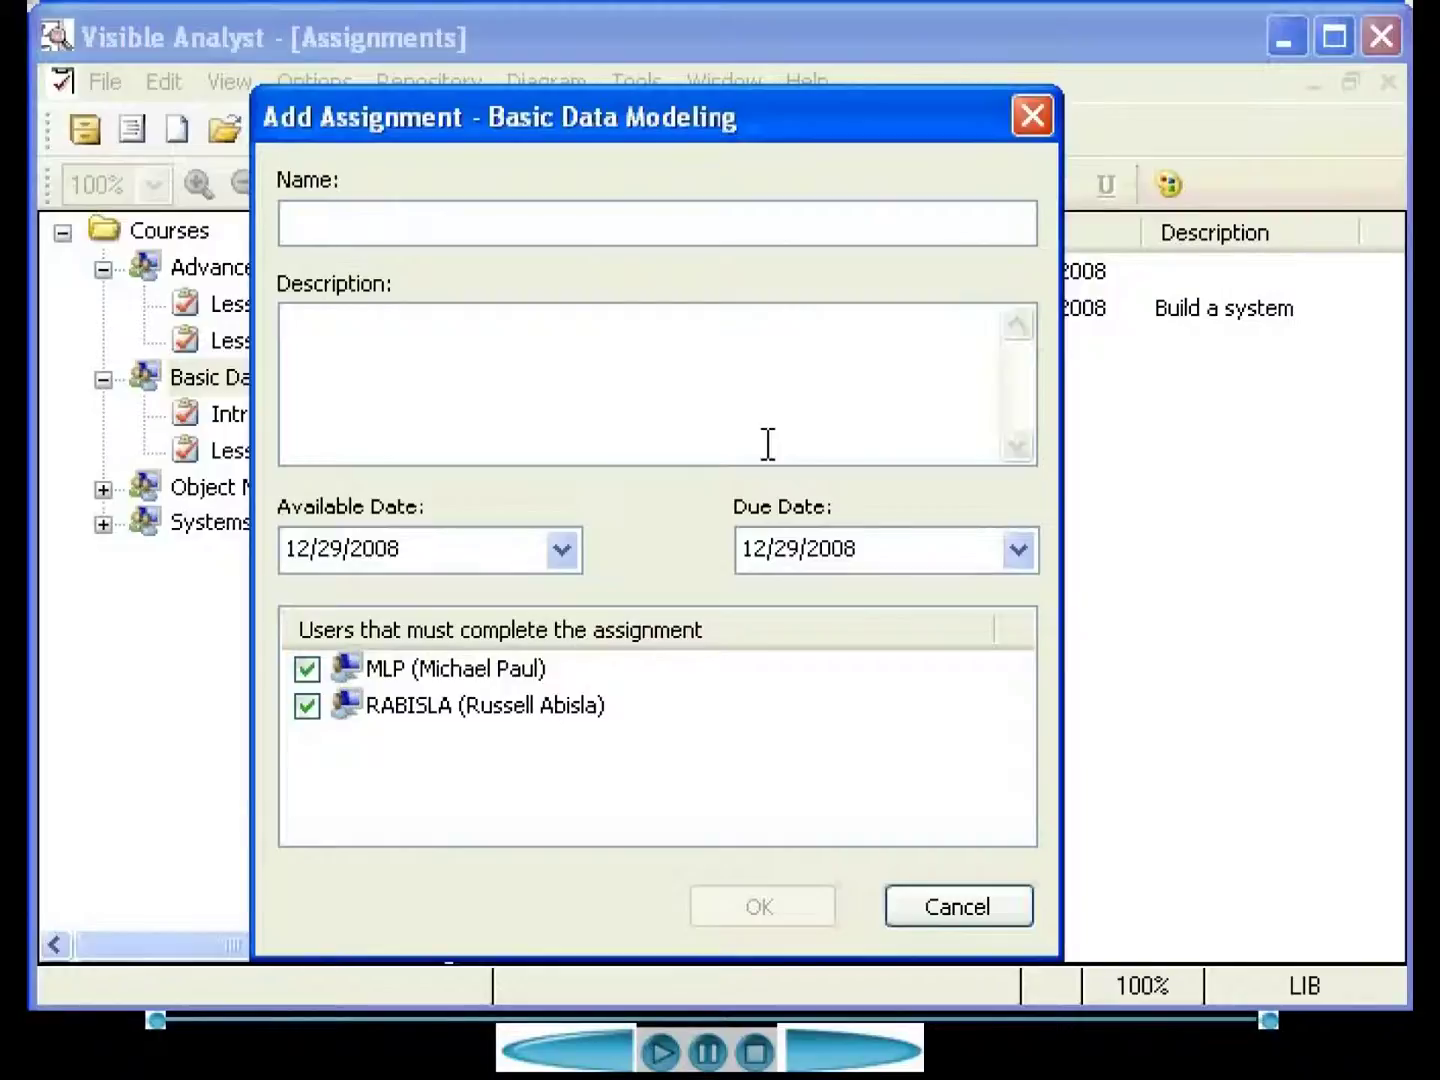
pyautogui.write('Lesson Two')
pyautogui.press('Tab')
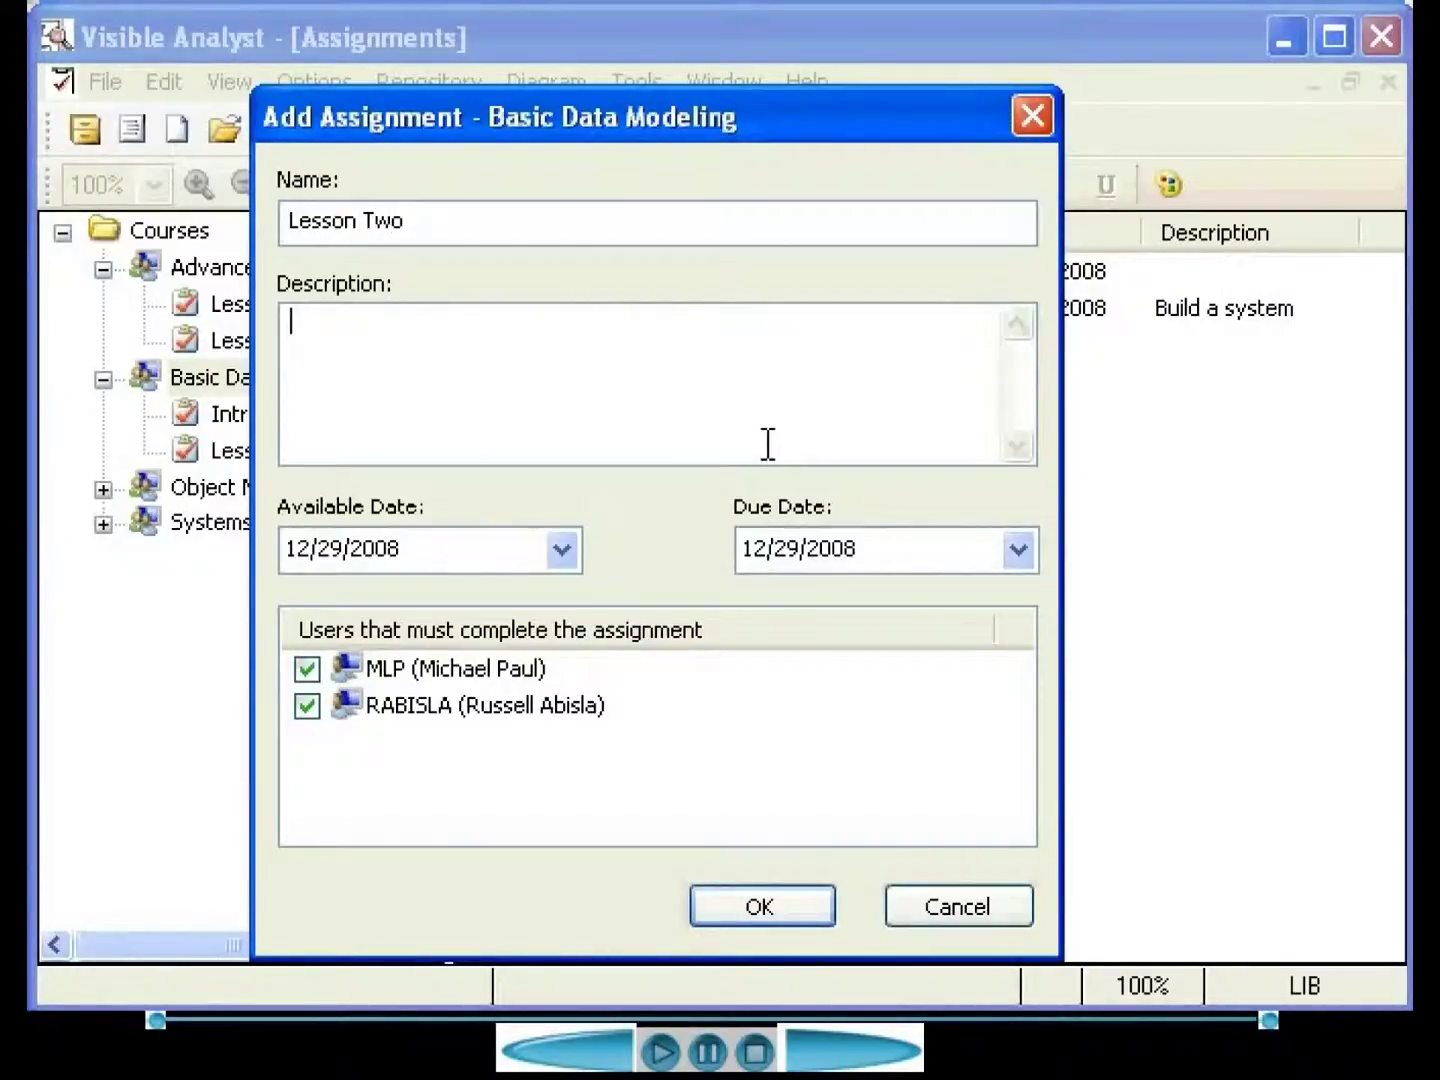
pyautogui.write('Create a n entity with at least 3 attributes and 1 primary key field.')
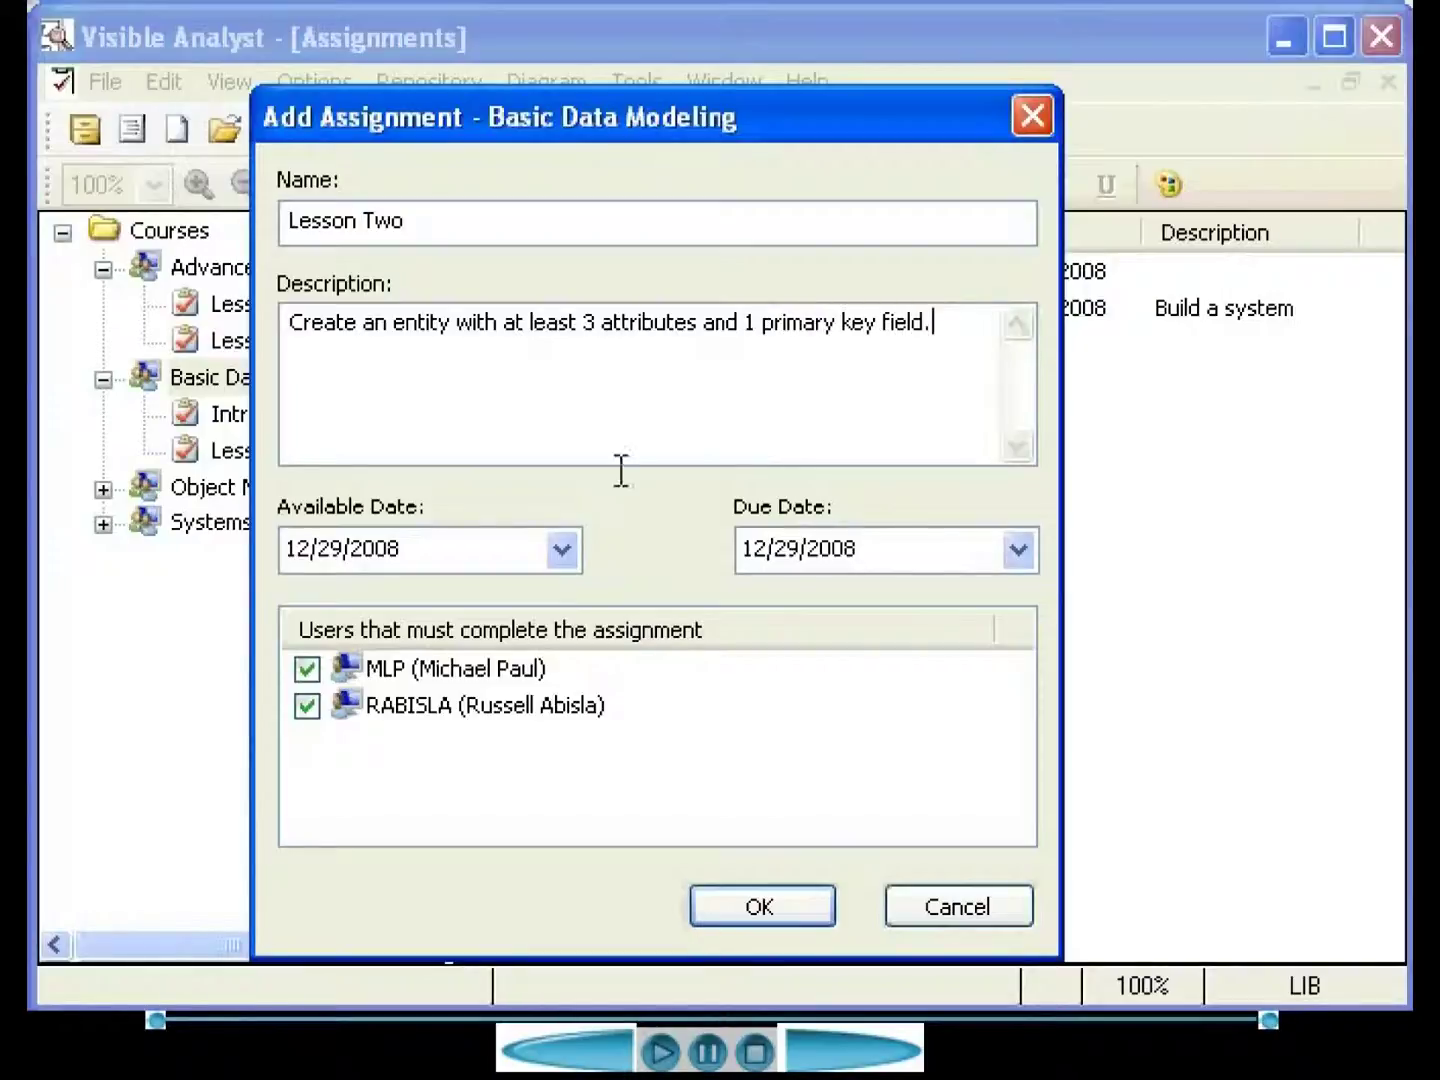
# - Make the new assignment available on 12/29/2008 and due on 1/12/2009, and add it to the course
pyautogui.click(556, 551)
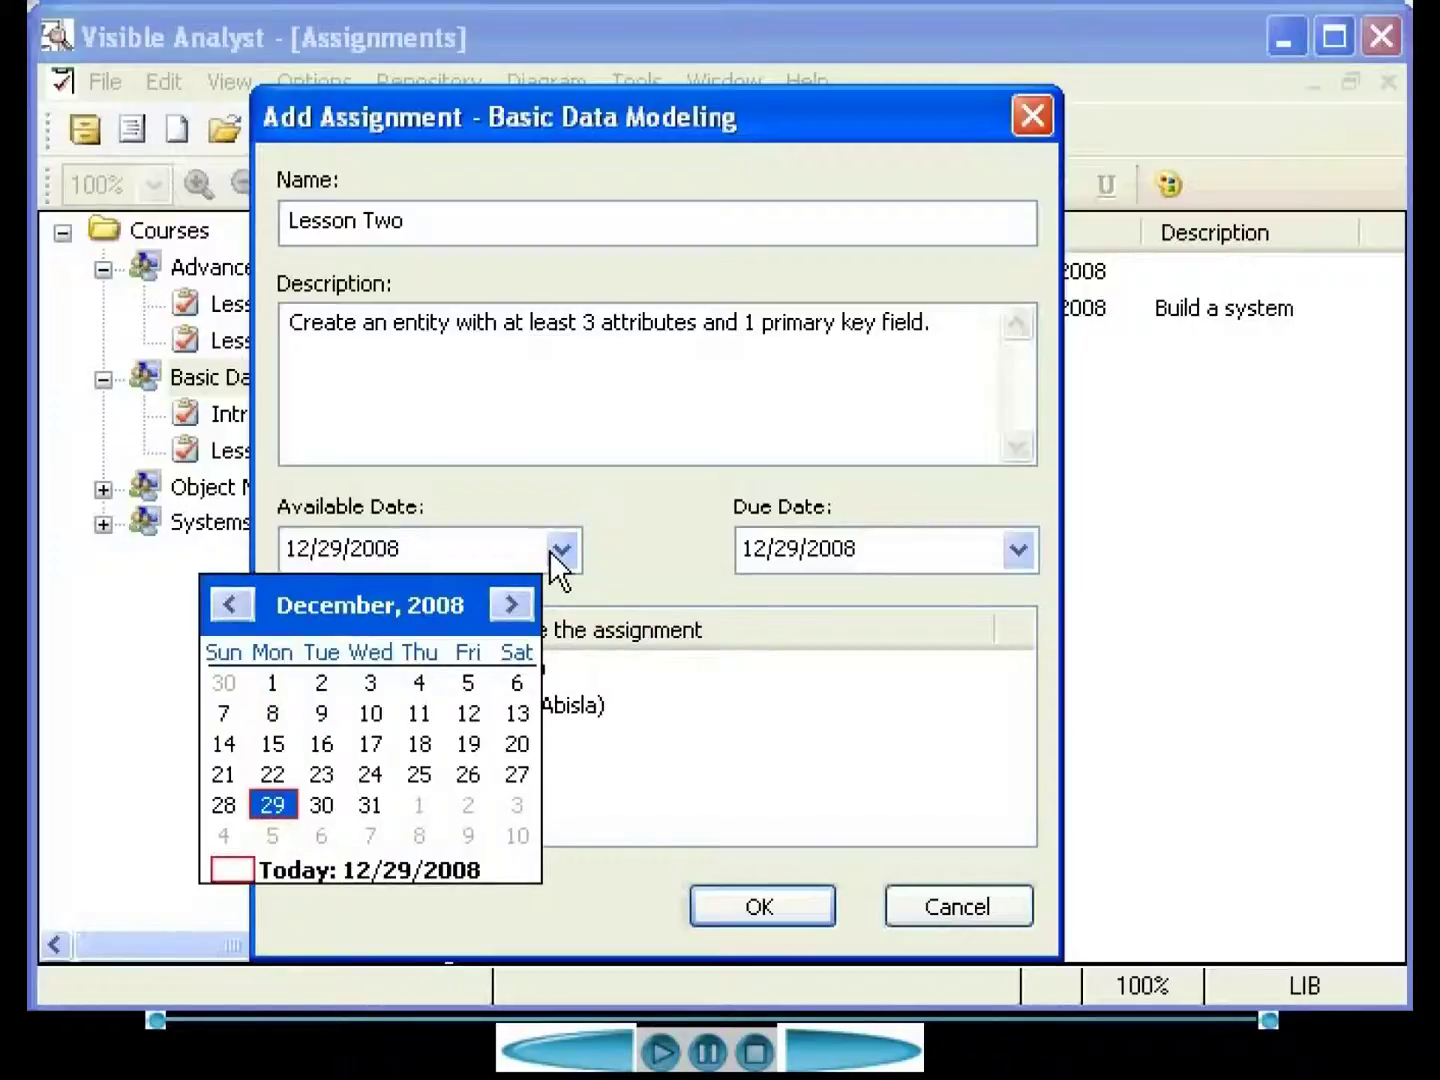
pyautogui.click(272, 803)
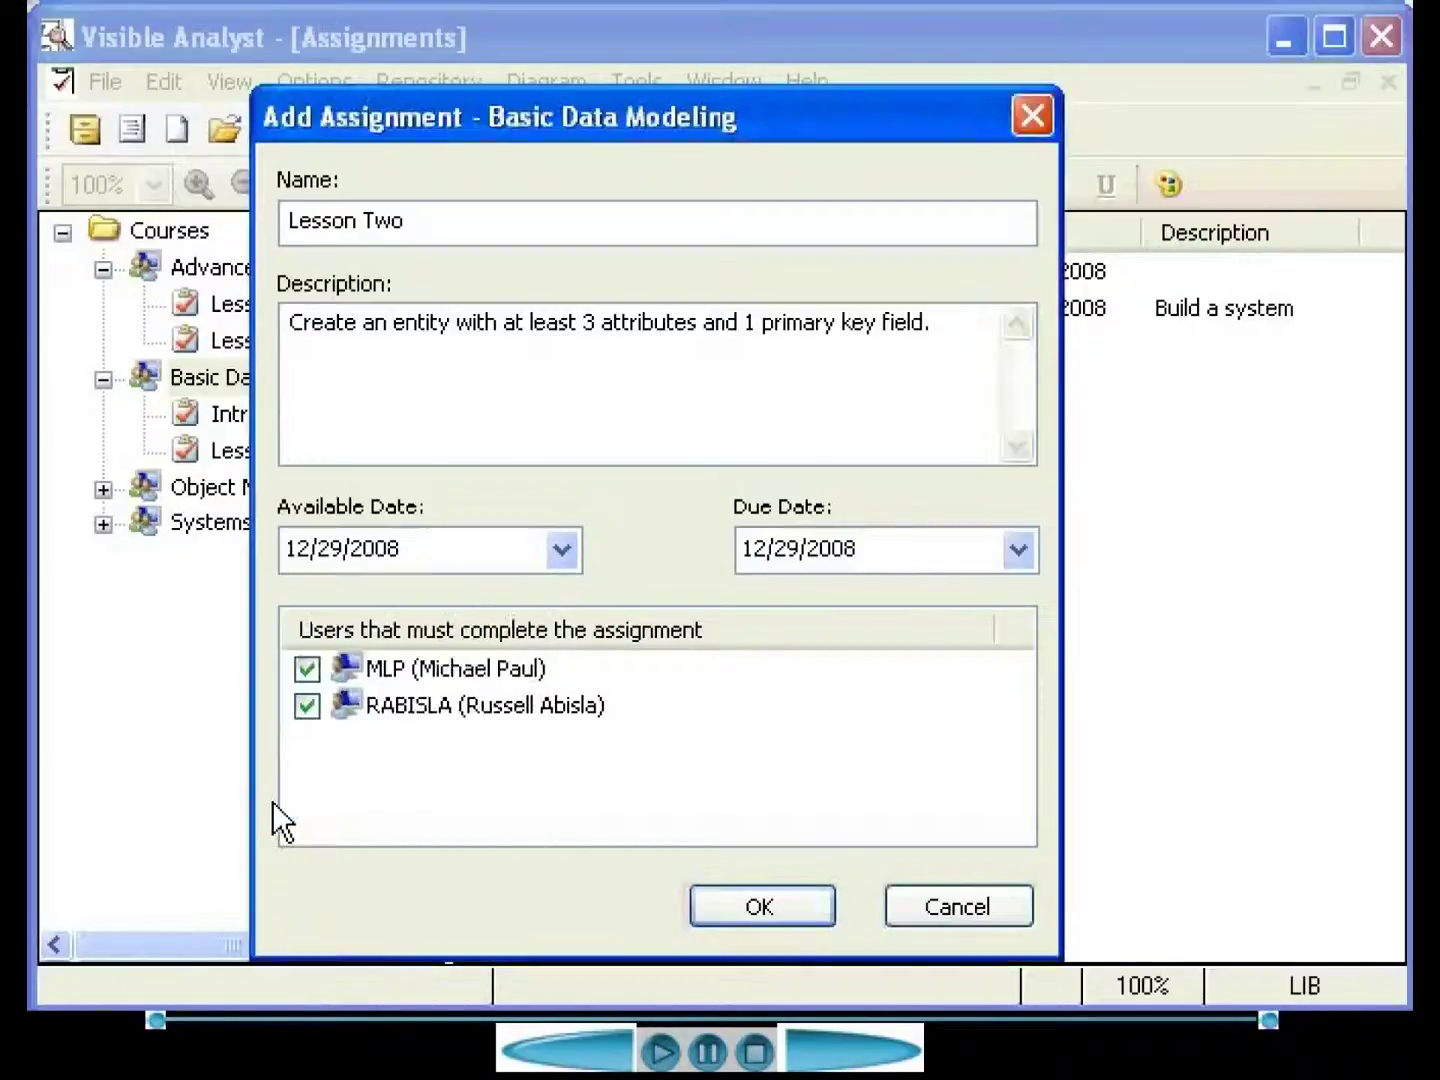
pyautogui.click(1015, 552)
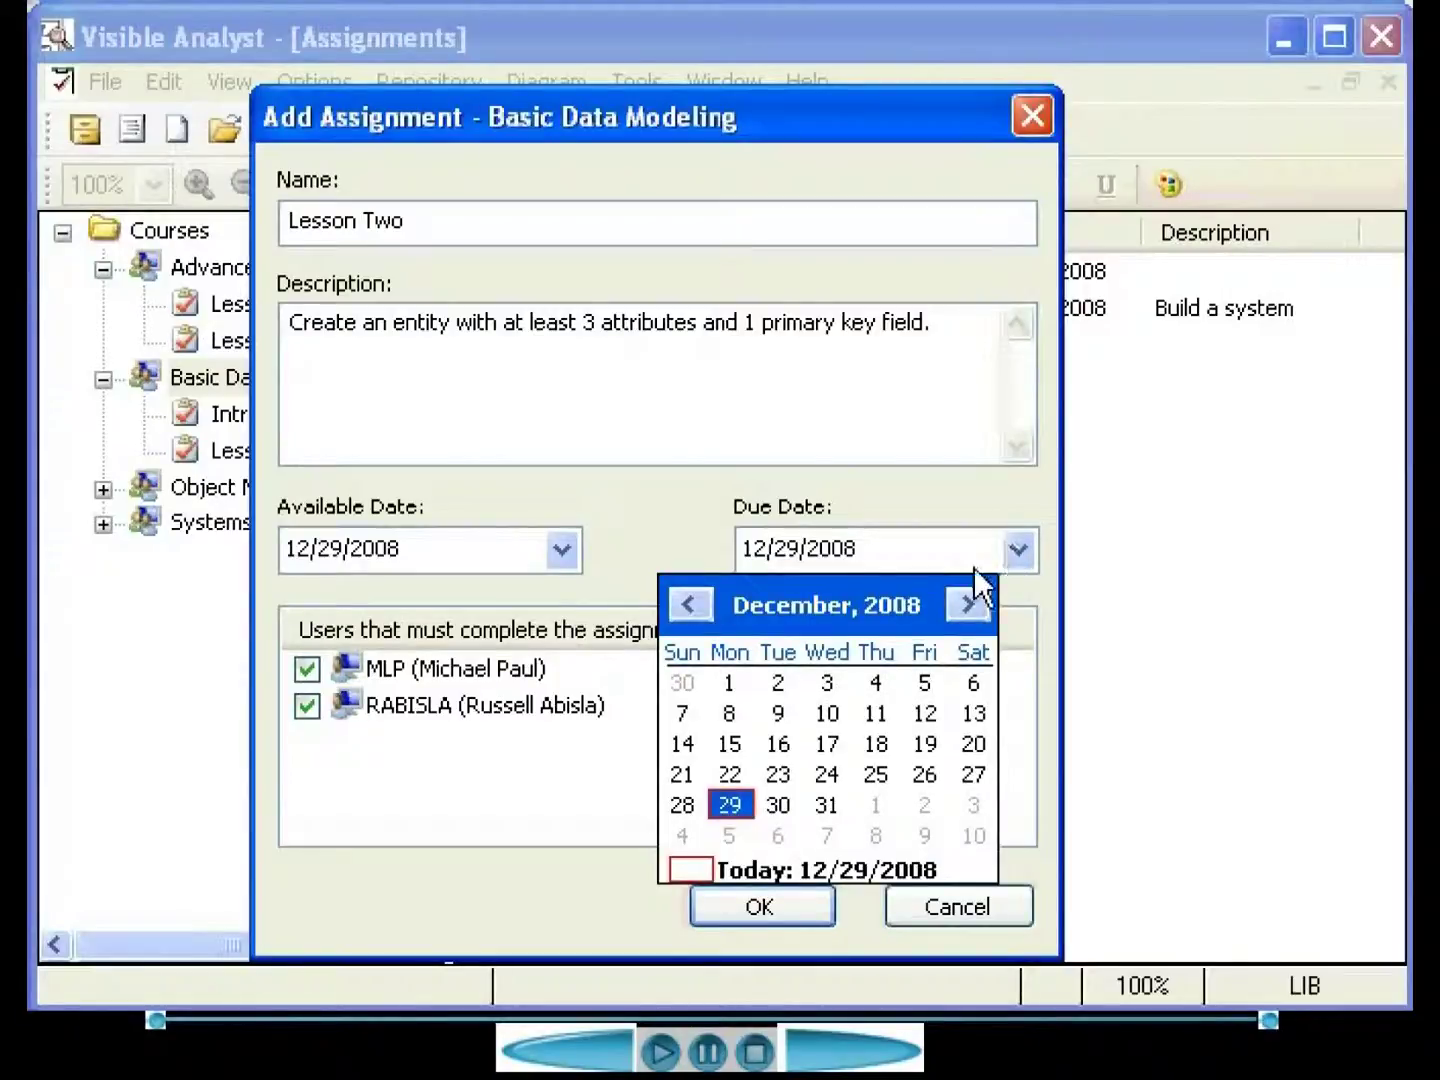
pyautogui.click(967, 604)
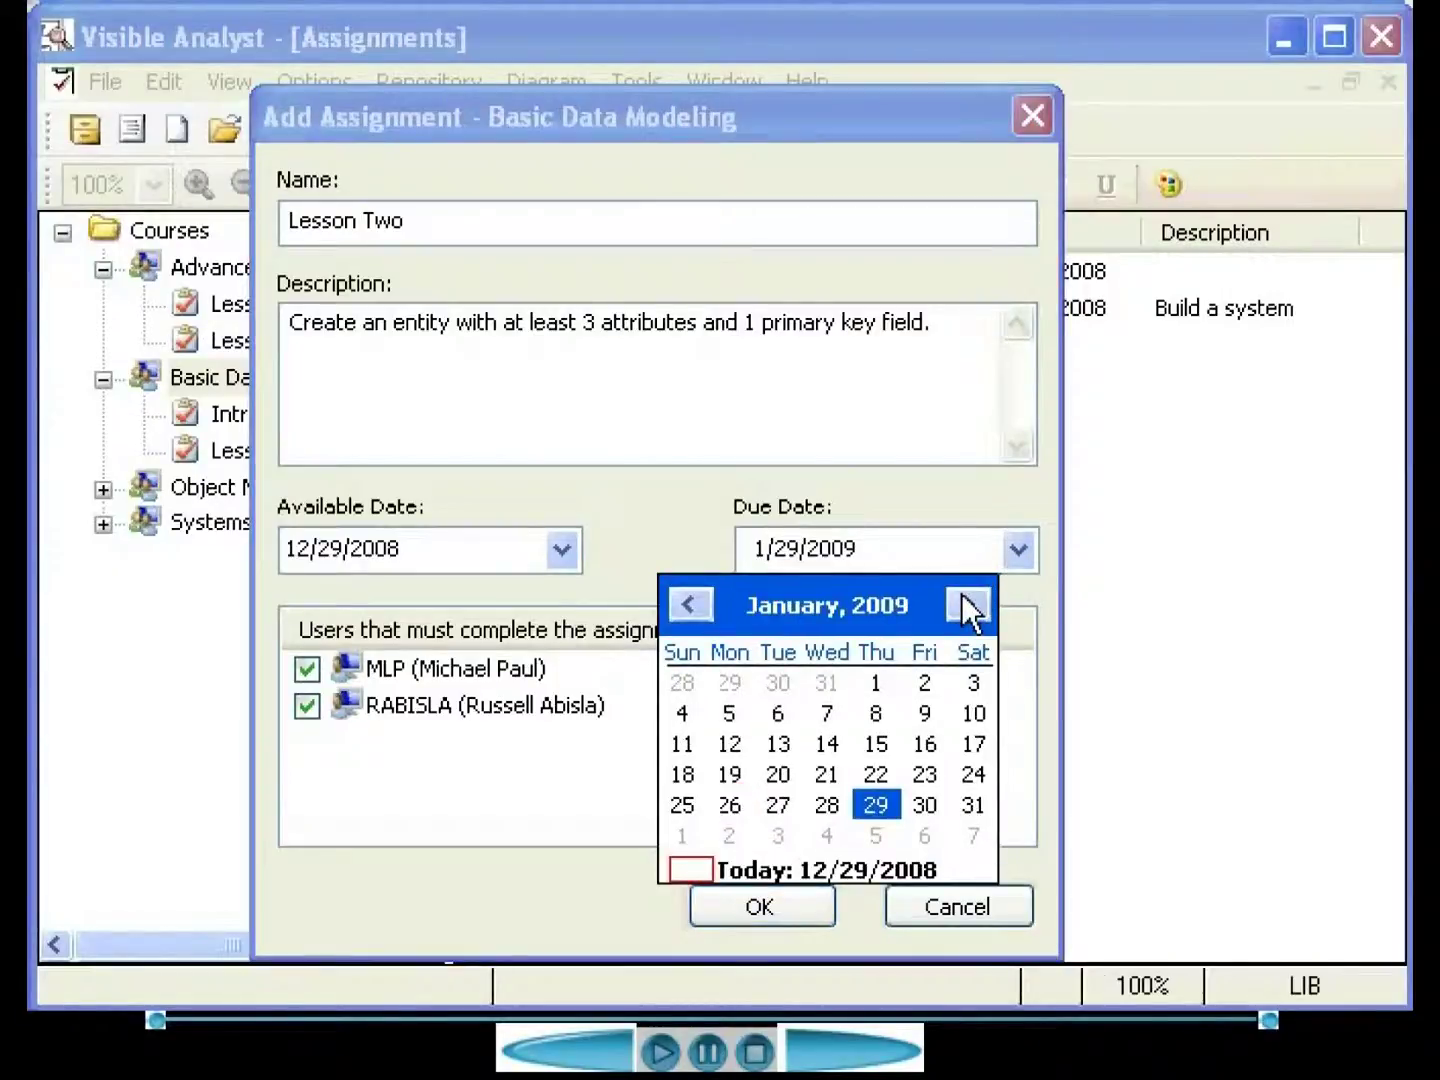
pyautogui.click(731, 748)
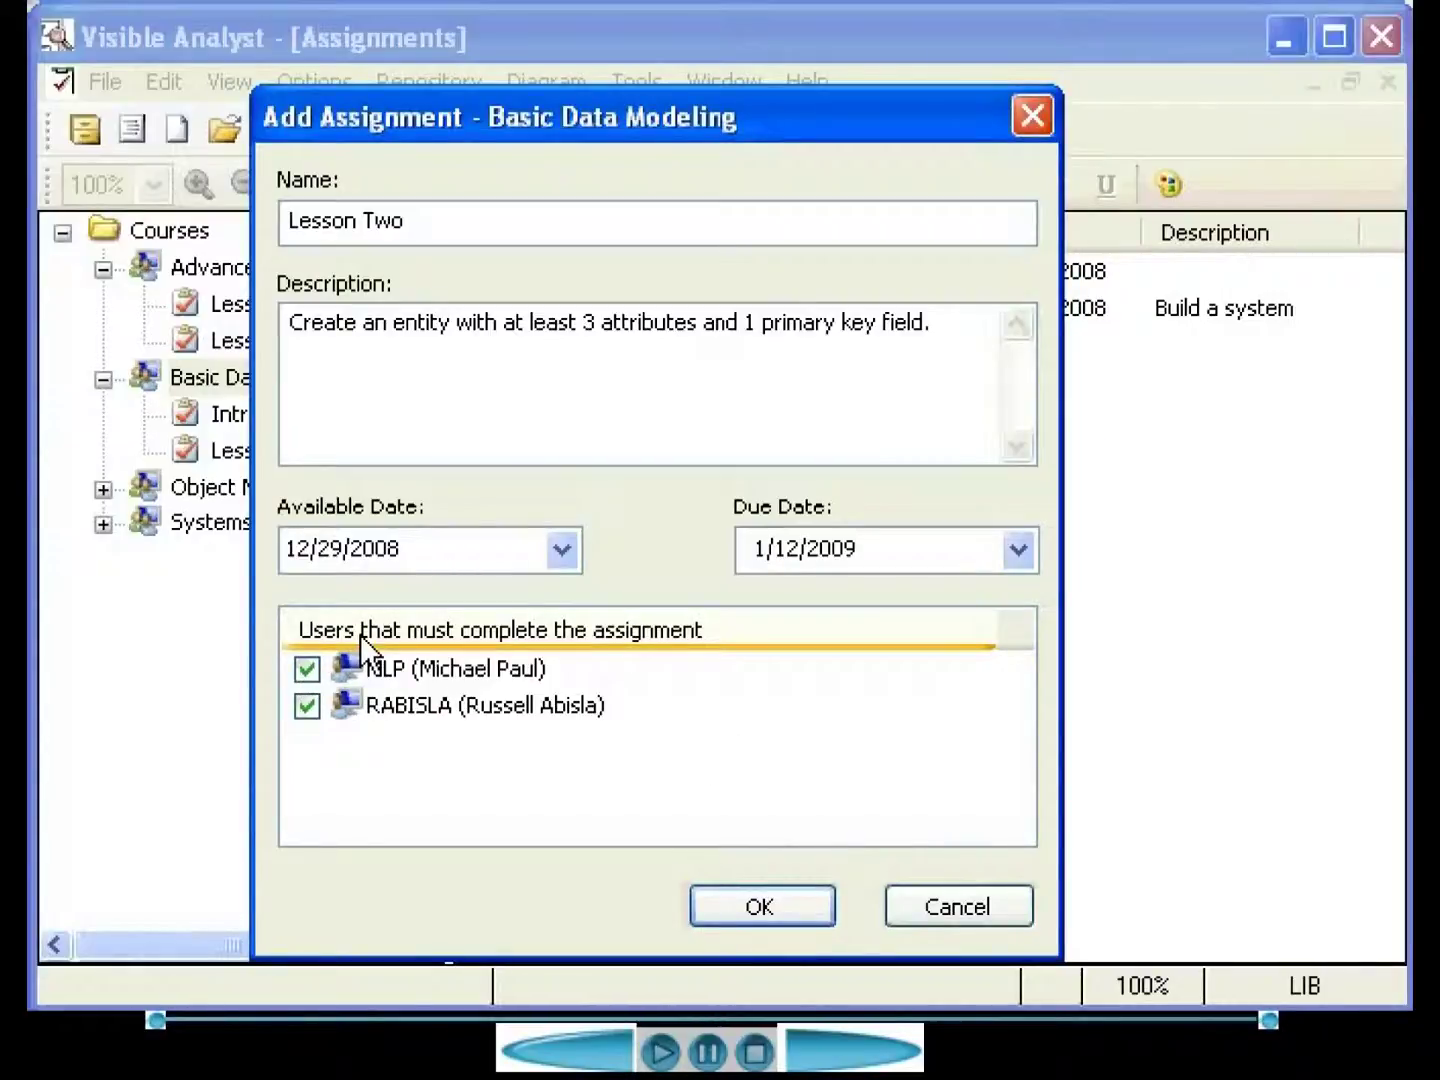
pyautogui.click(772, 901)
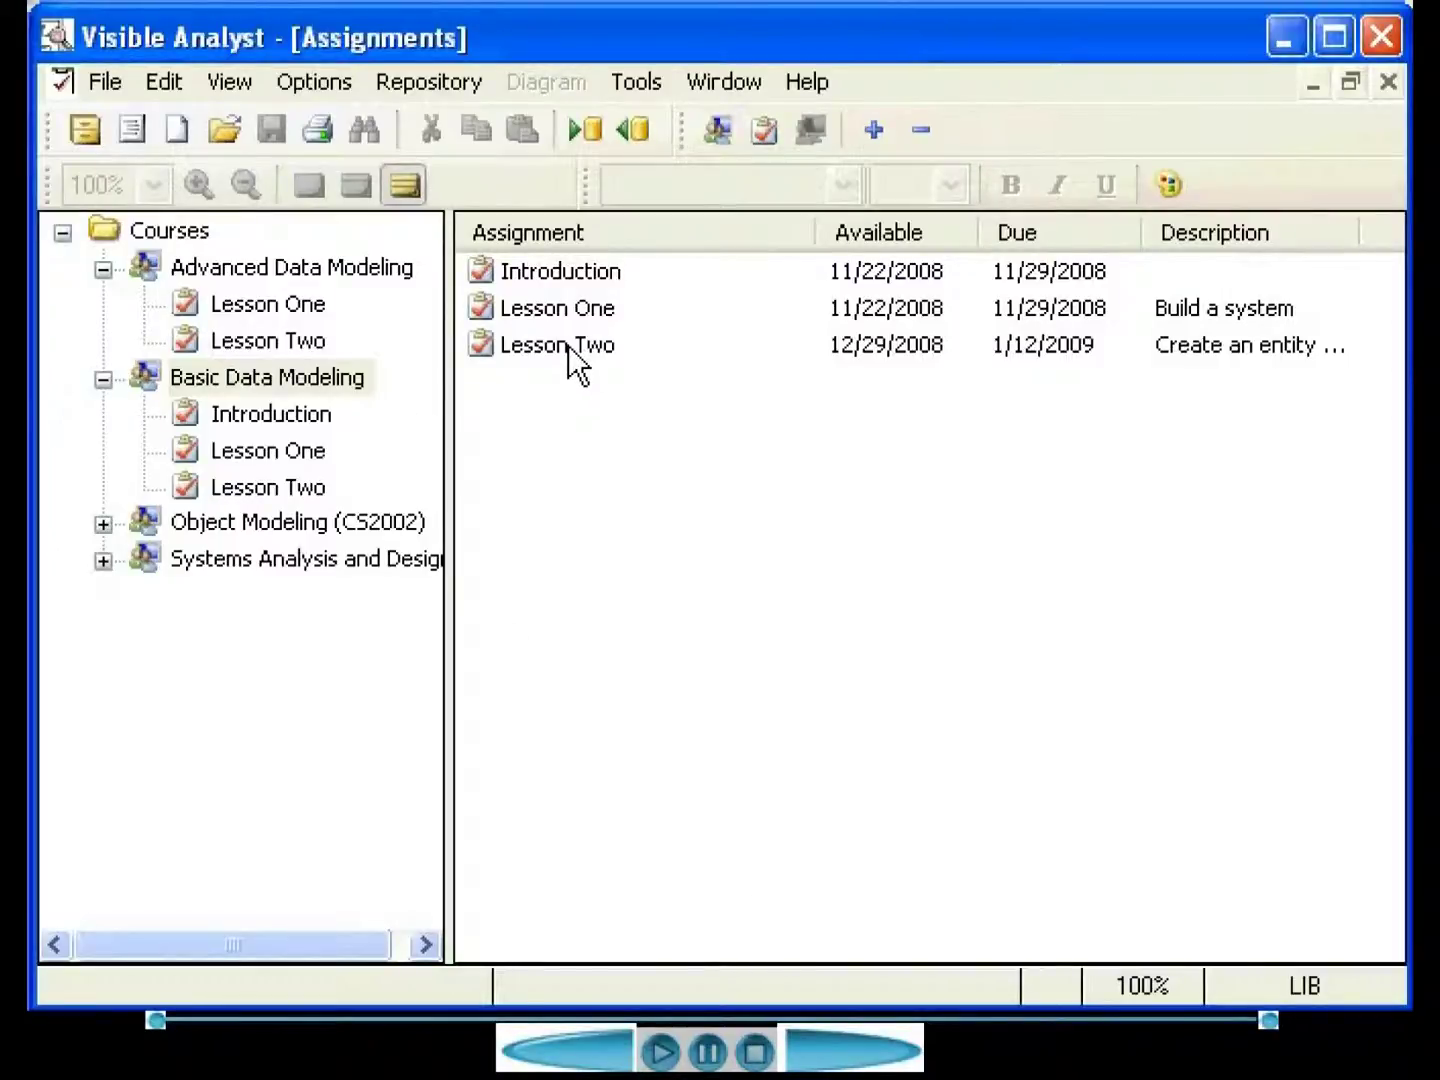
# - Review the submissions for Basic Data Modeling's Lesson Two and Advanced Data Modeling's Lesson One, including the first student's submission details
pyautogui.click(246, 487)
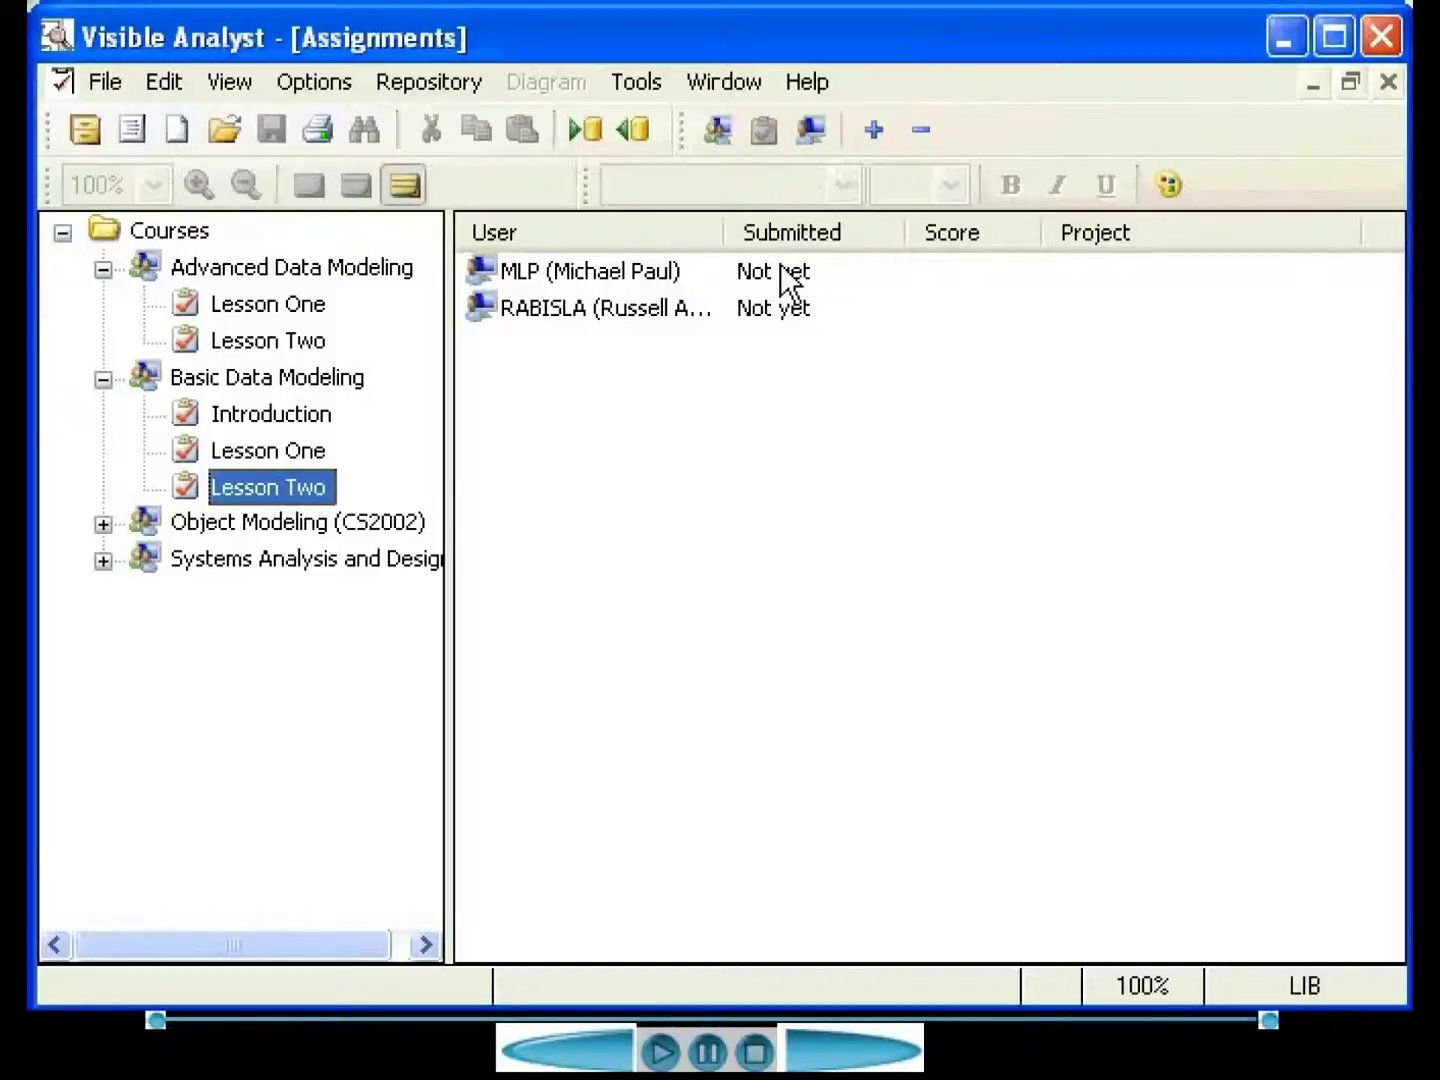
pyautogui.click(248, 304)
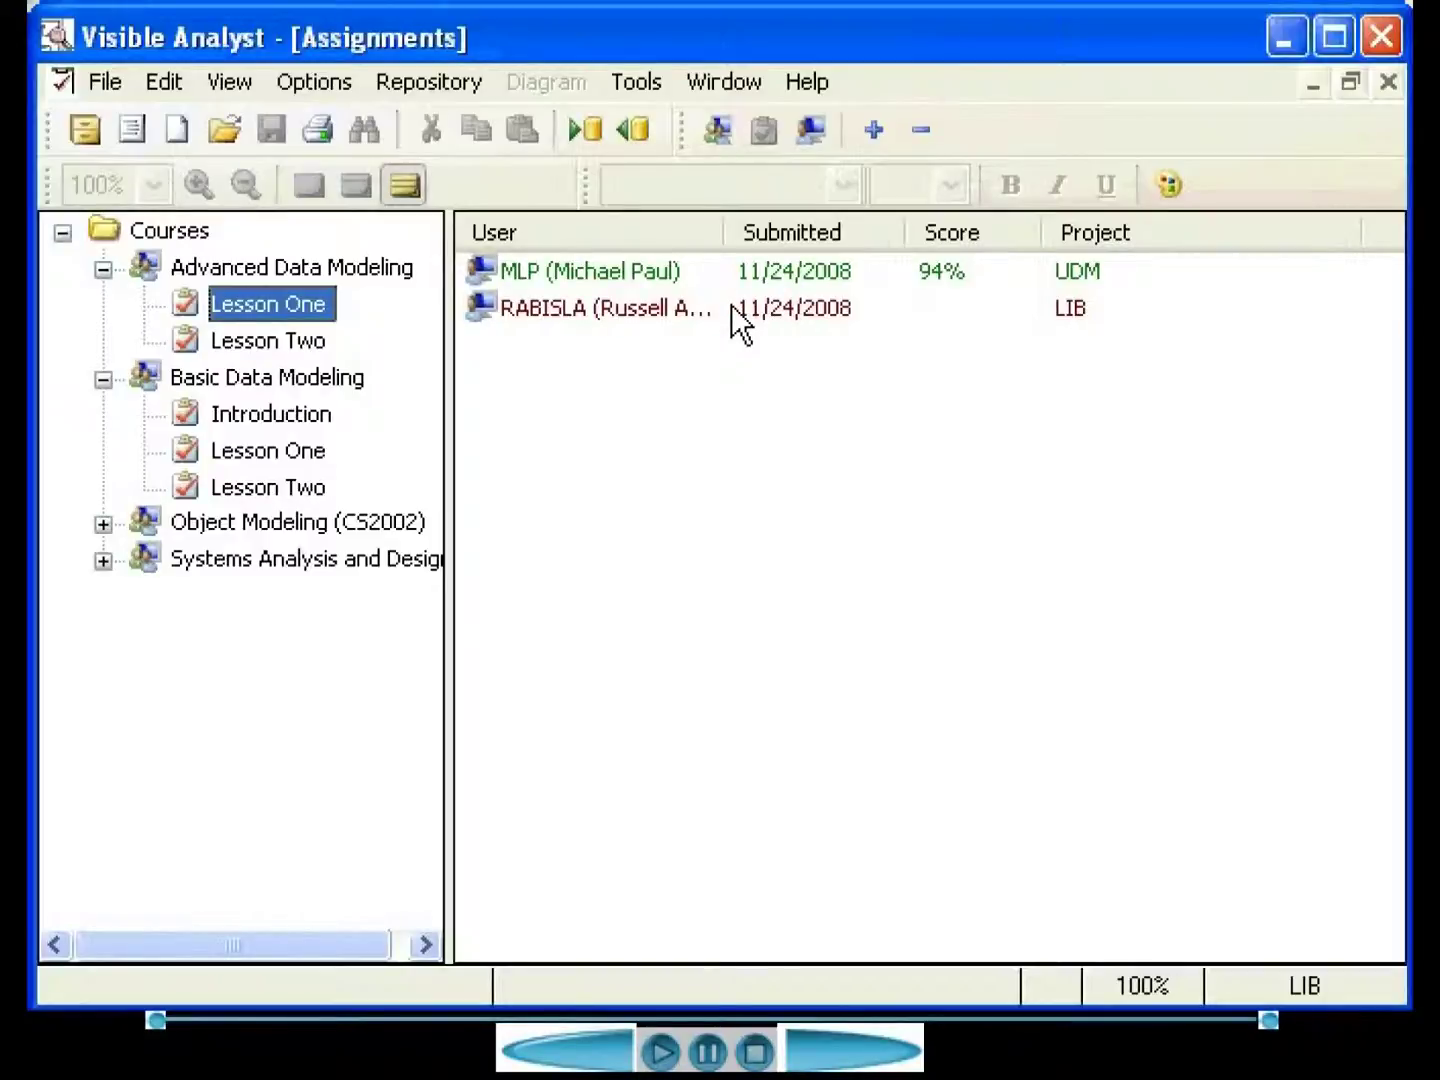
pyautogui.doubleClick(572, 267)
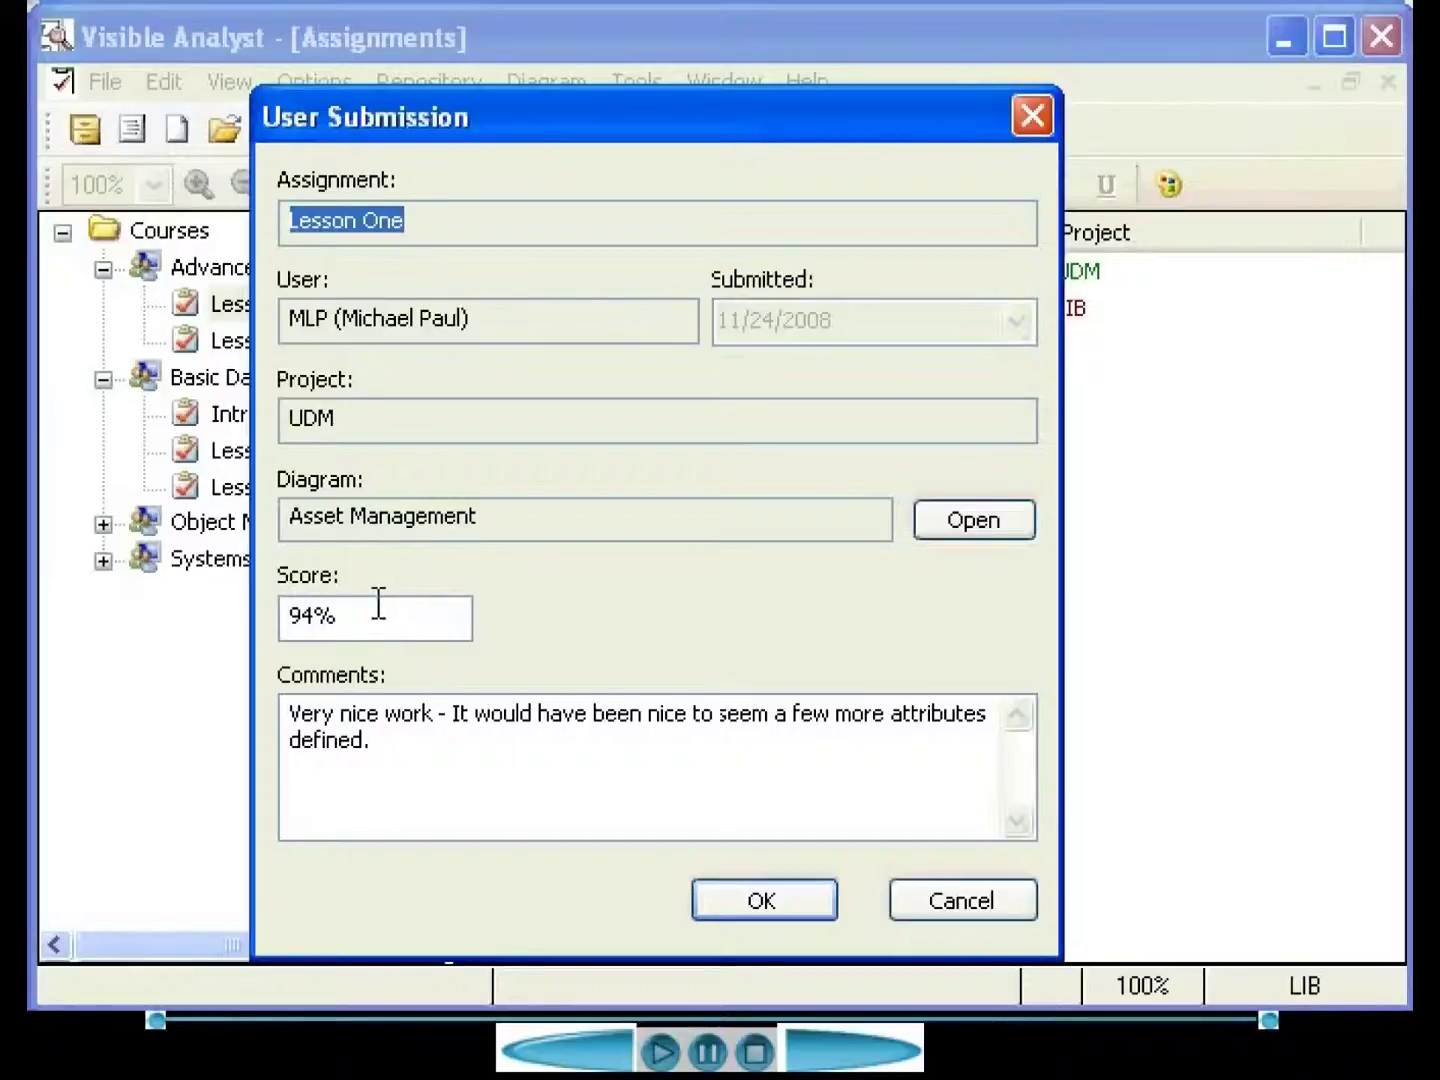
pyautogui.click(982, 886)
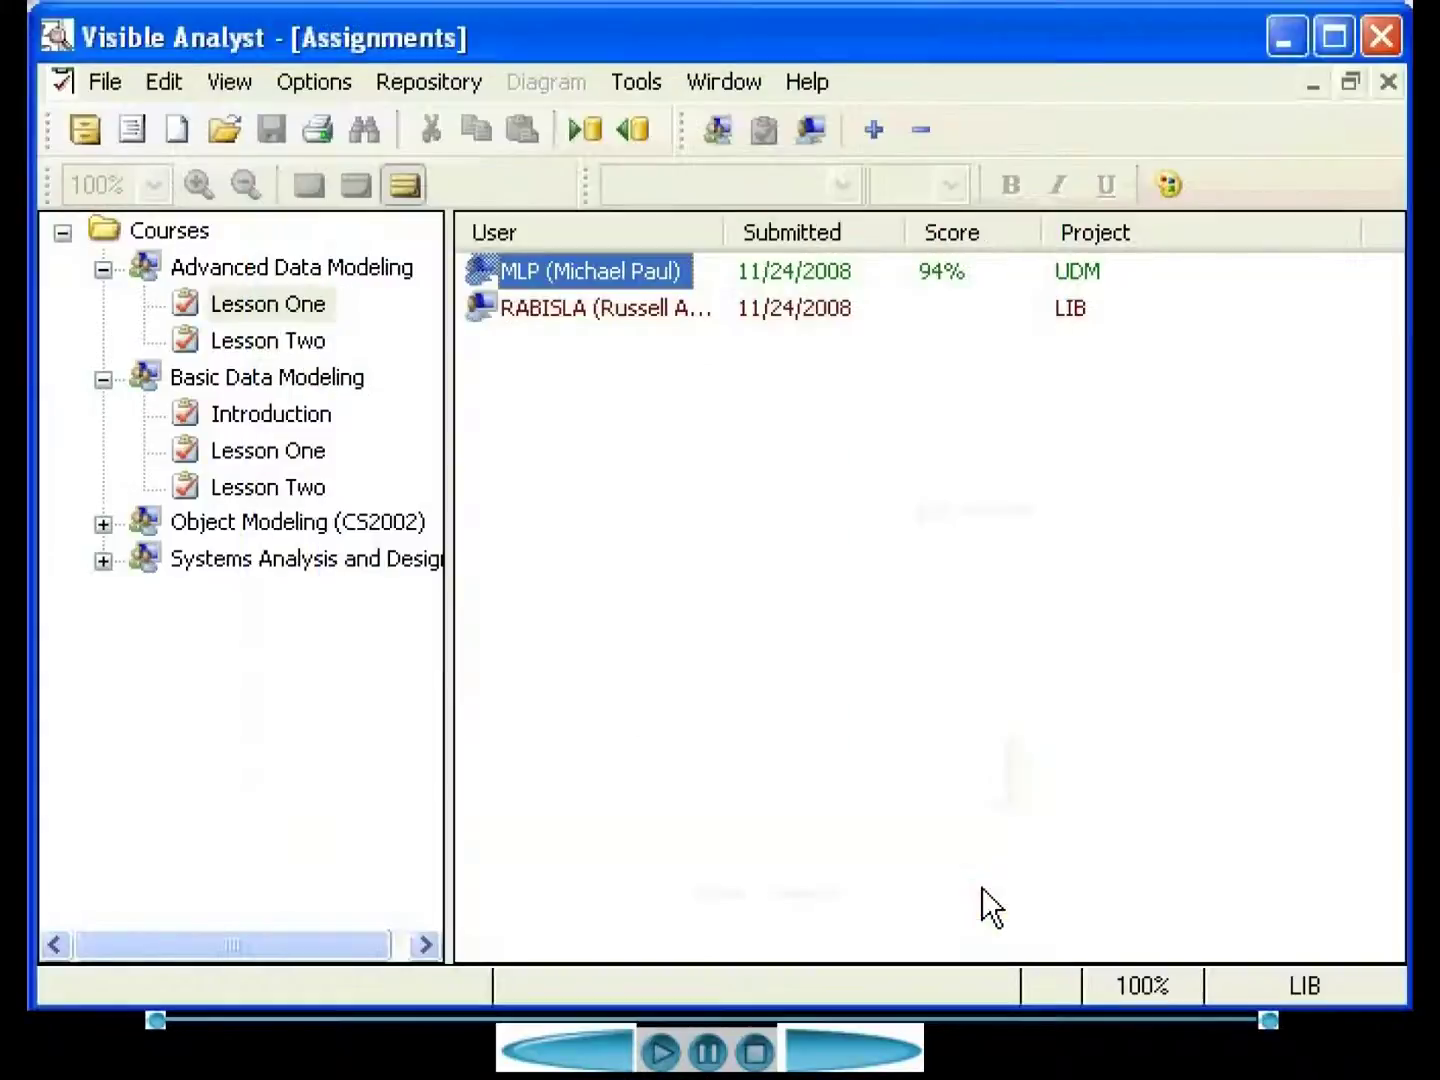
# - Switch to the student's Visible Analyst session and view the solution submission form for Basic Data Modeling's Lesson Two without submitting
pyautogui.hotkey('alt', 'Tab')
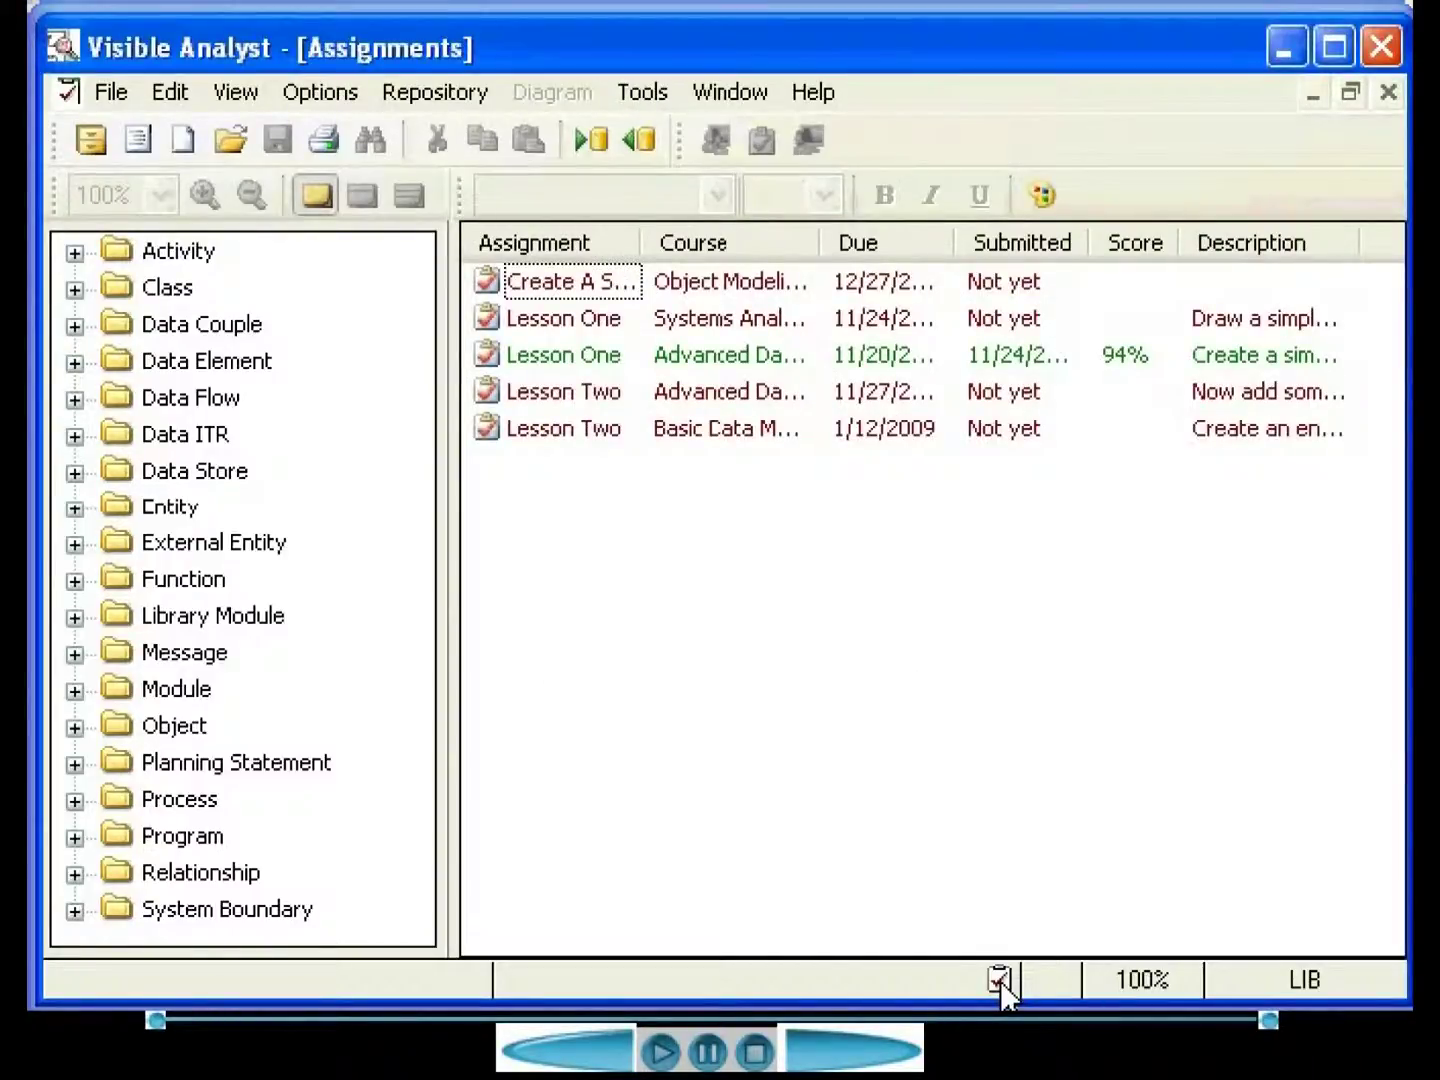
pyautogui.doubleClick(528, 428)
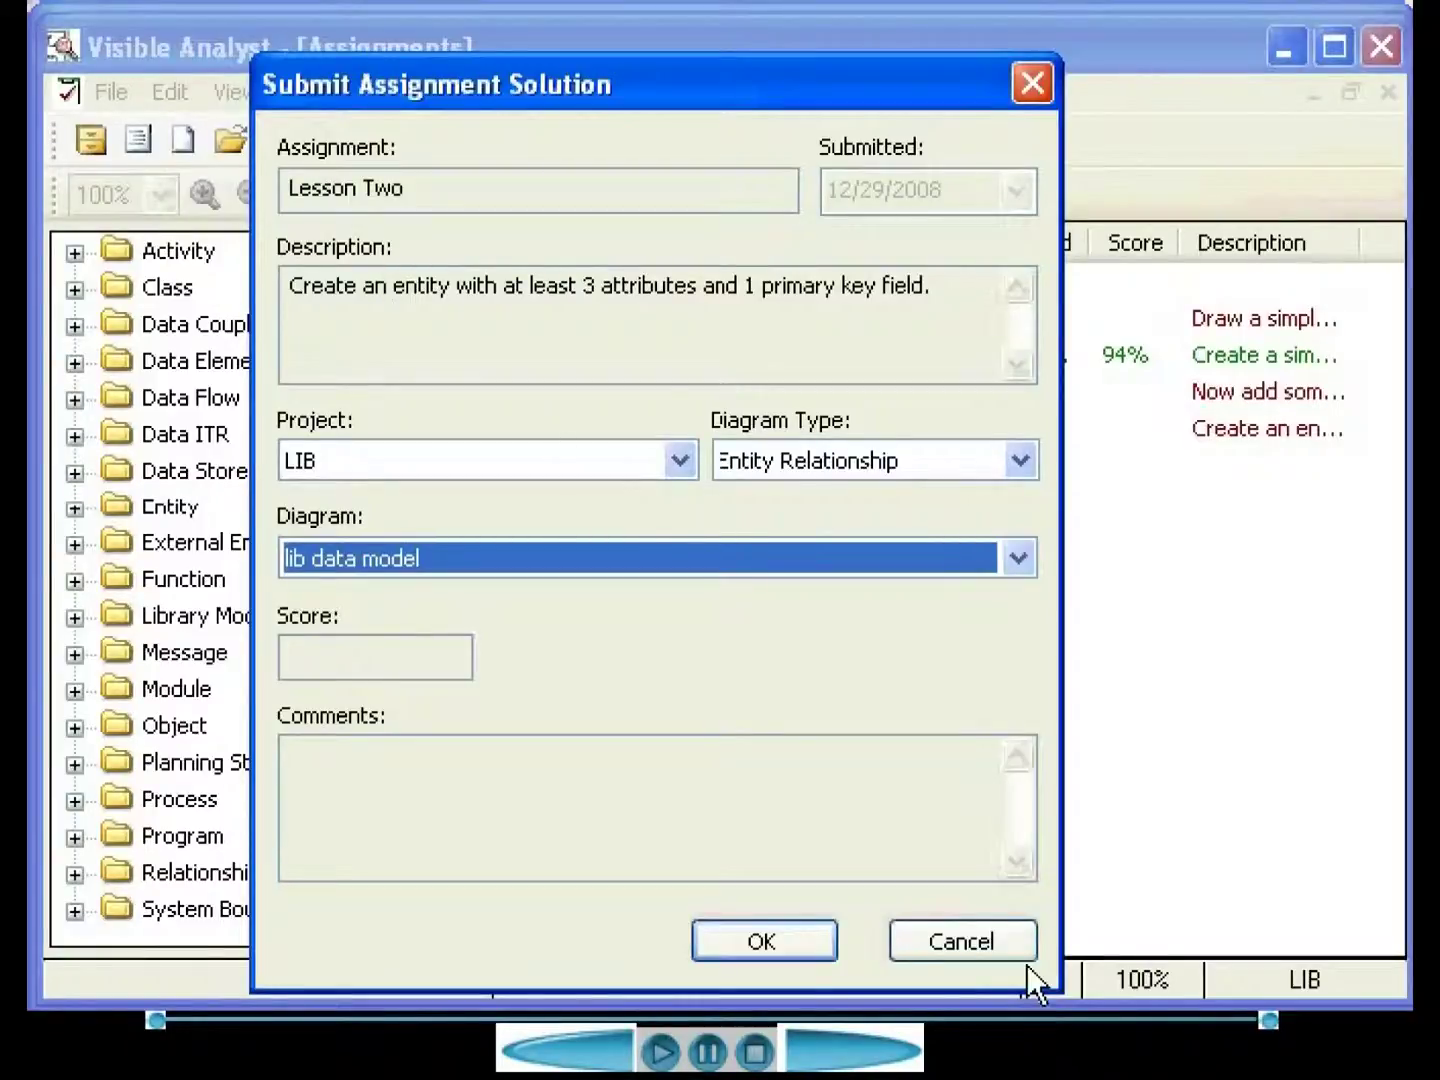
pyautogui.click(957, 942)
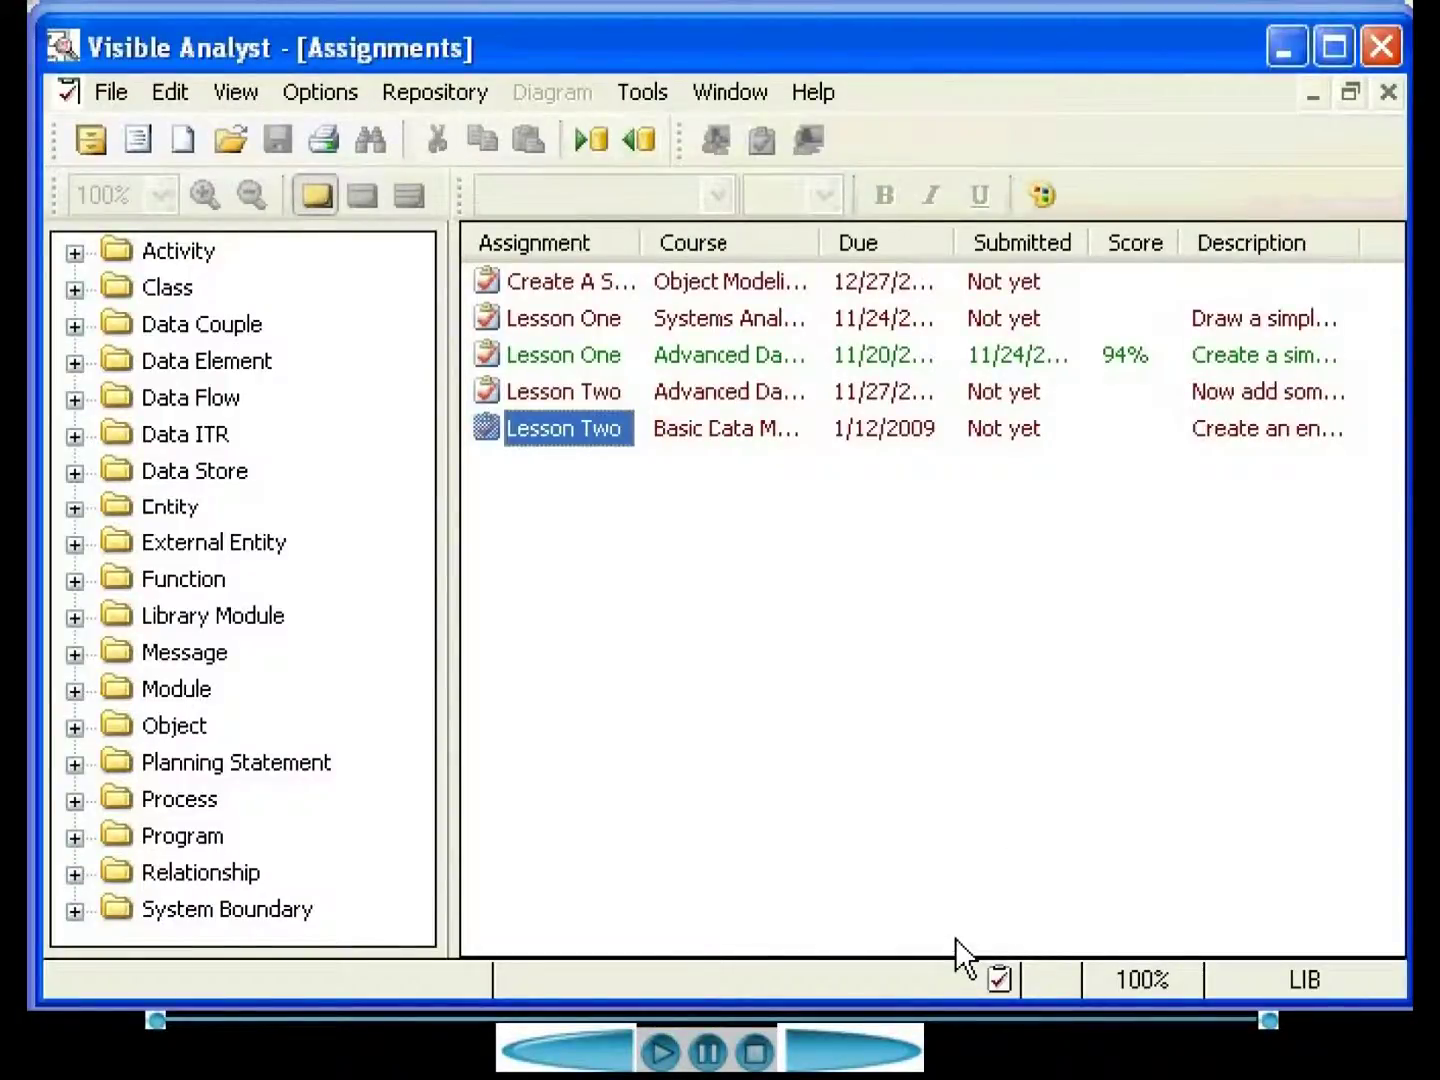
# - Create a standard portrait Entity Relationship diagram and place one entity named "simple entity" in it
pyautogui.click(182, 138)
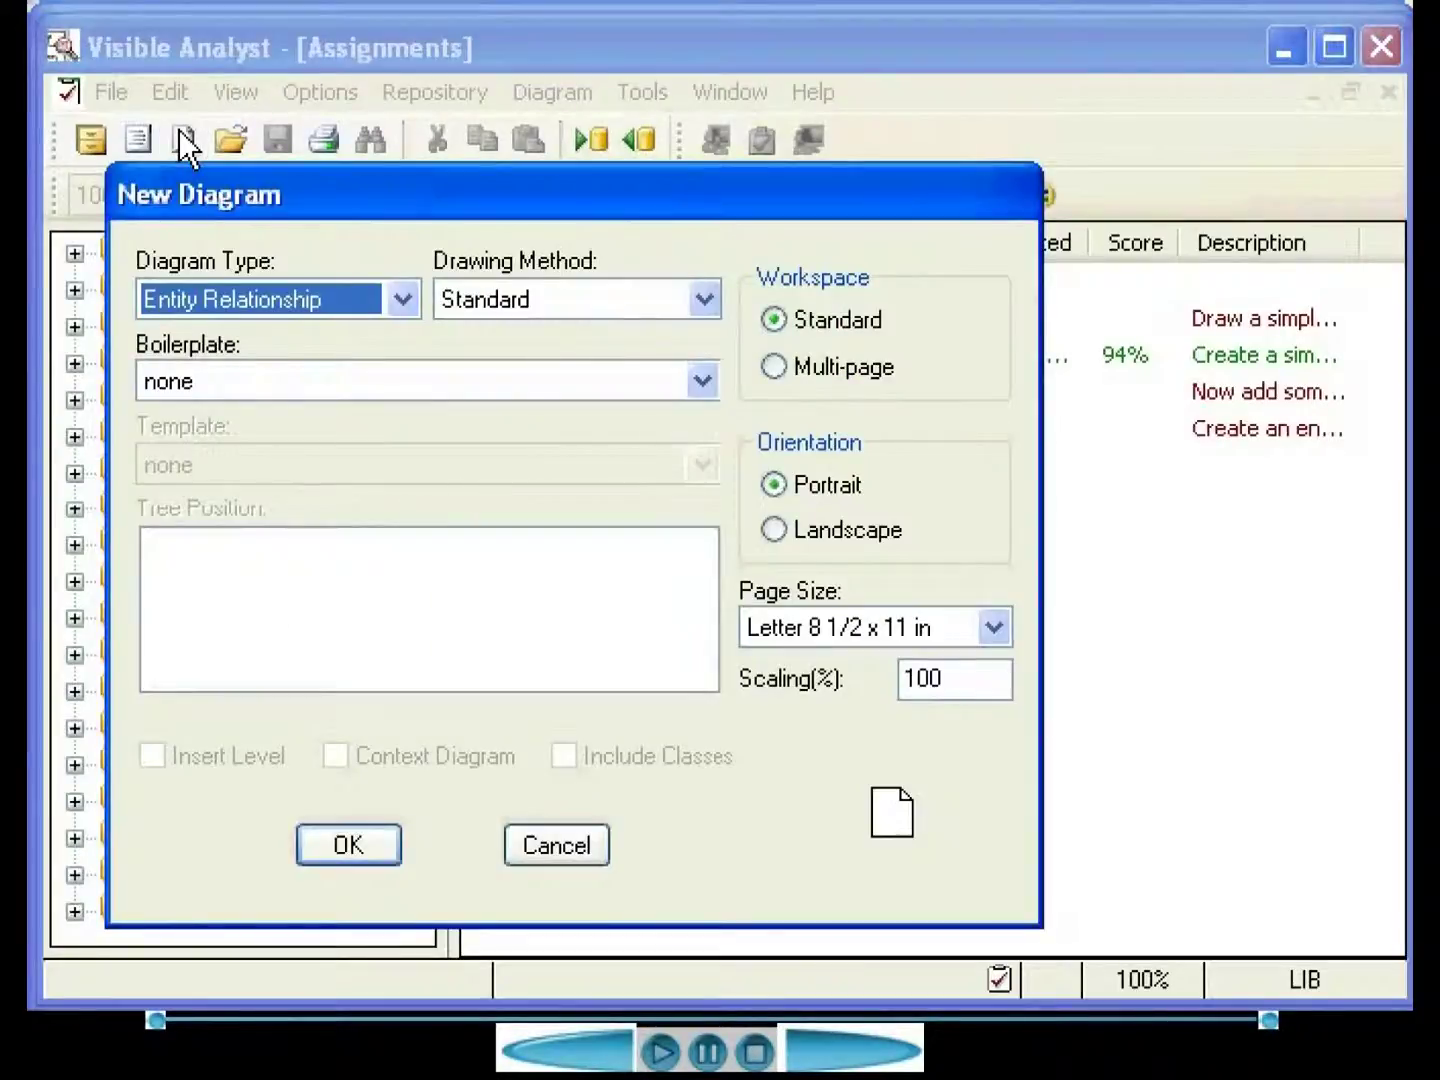
pyautogui.click(338, 840)
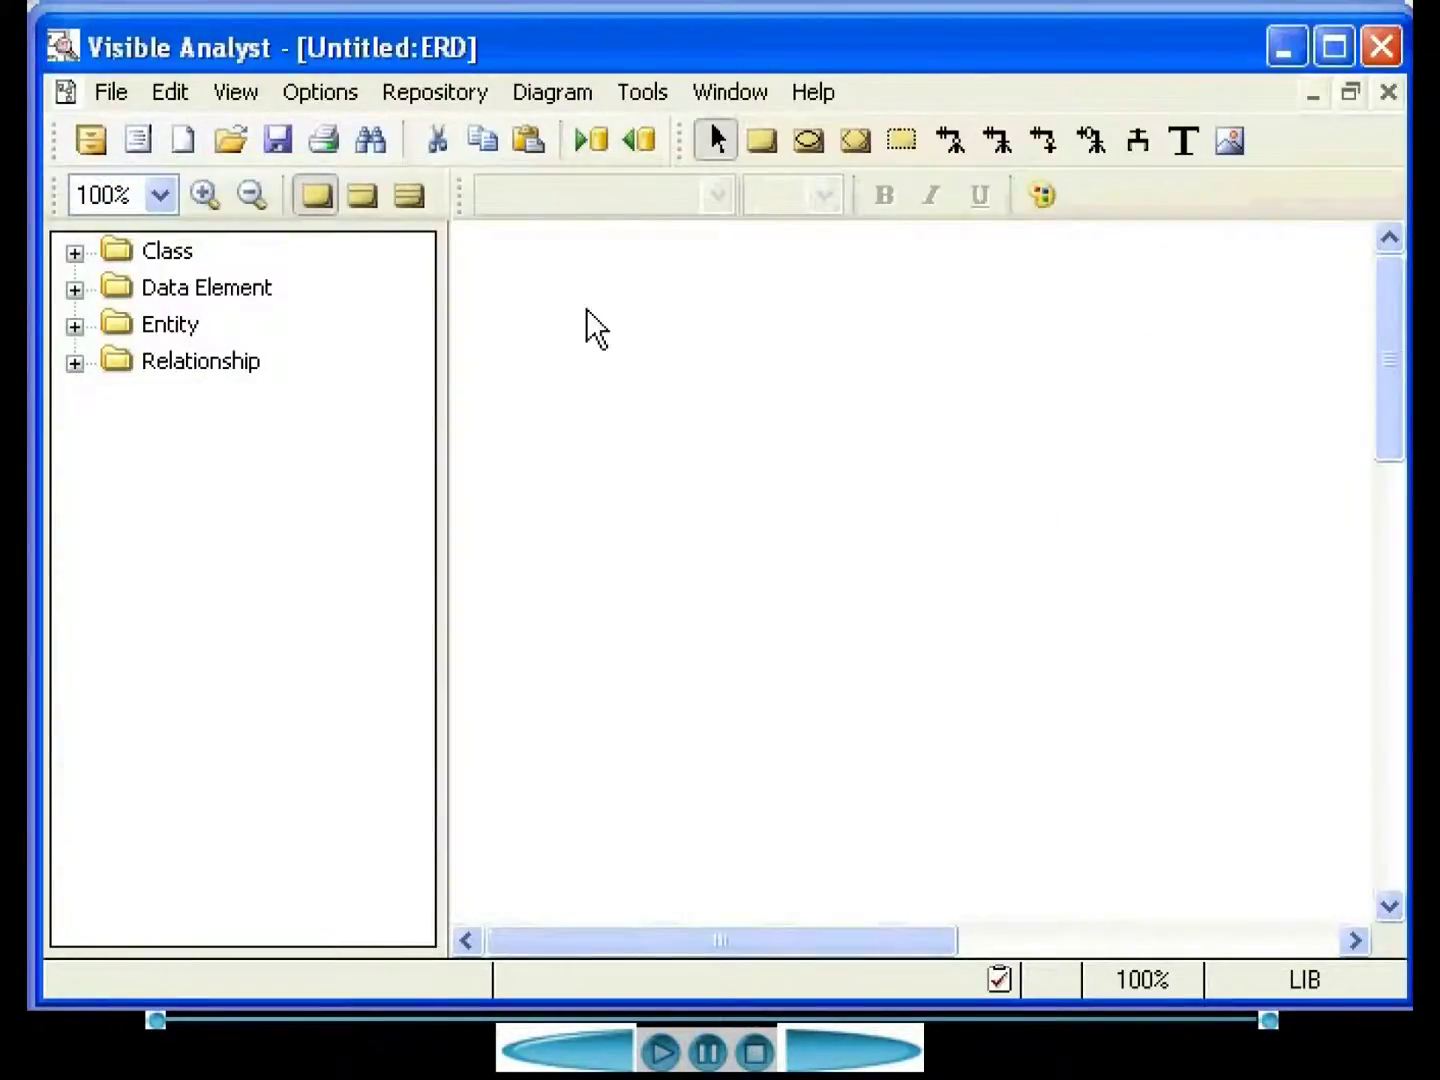
pyautogui.click(770, 140)
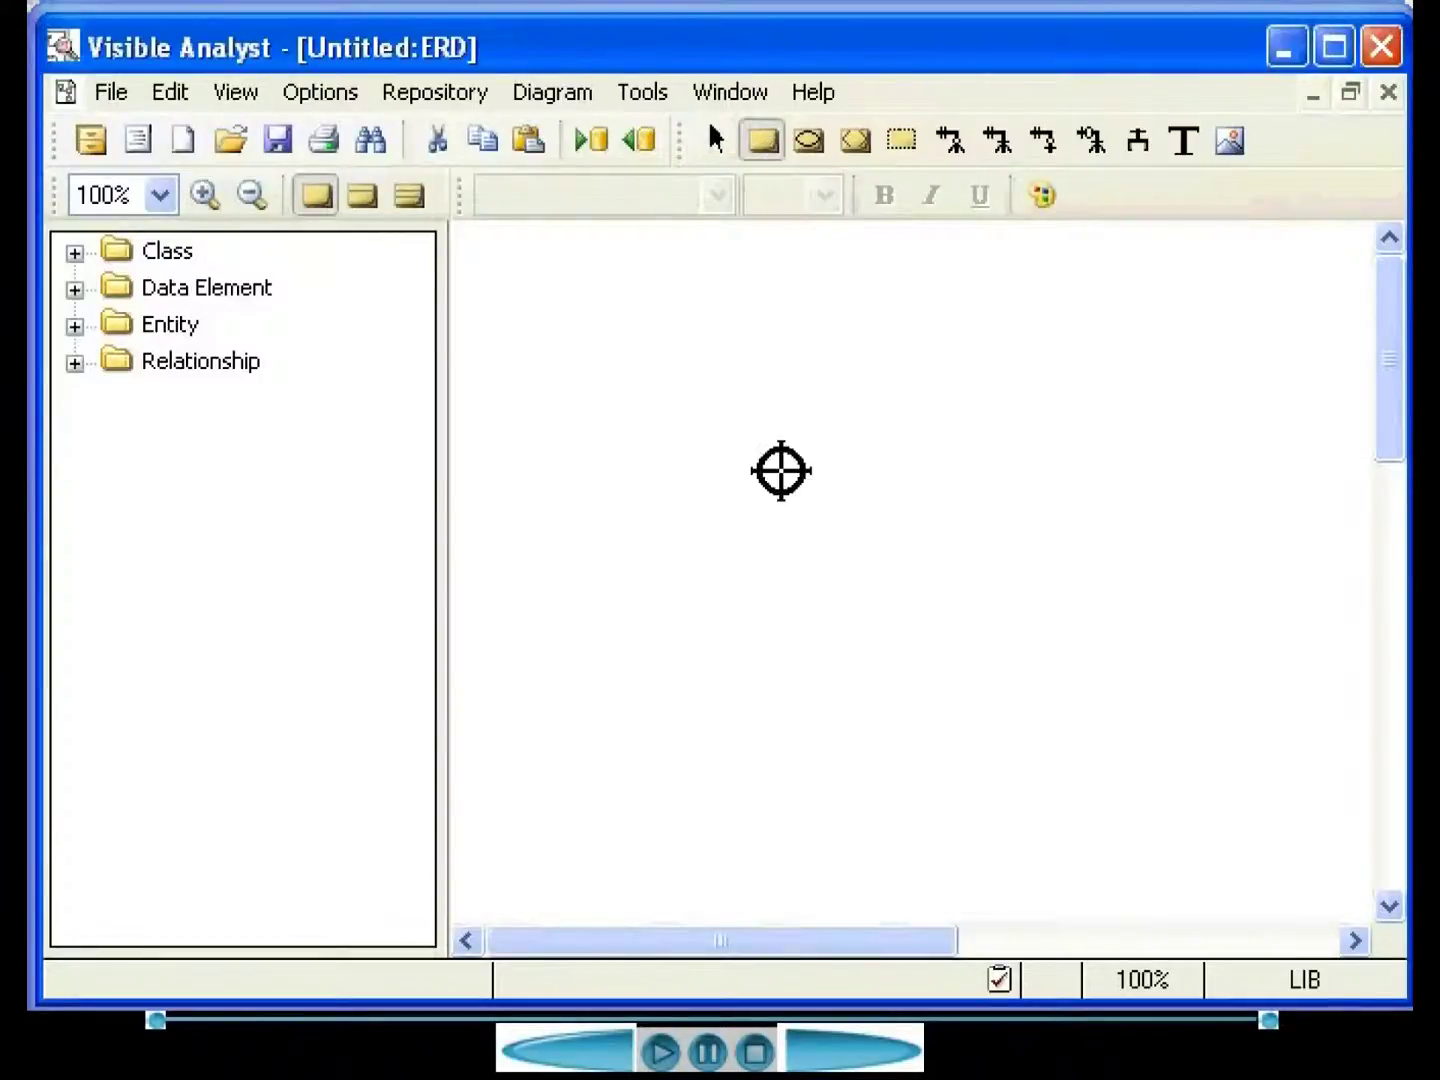
pyautogui.click(790, 574)
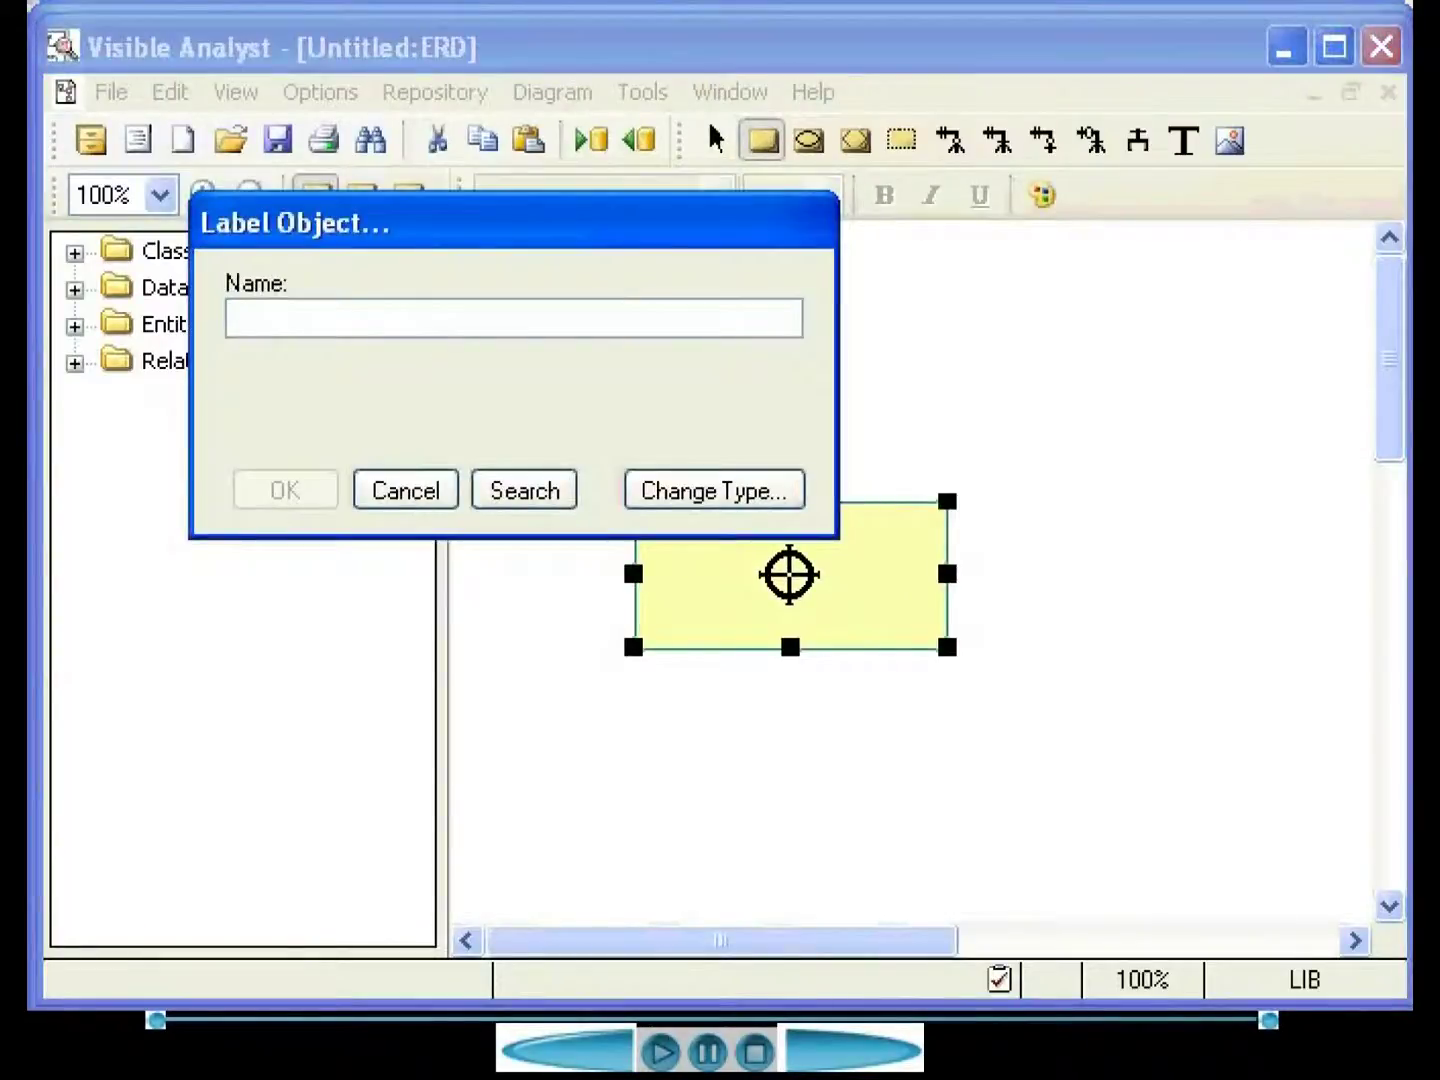
pyautogui.write('simple entity')
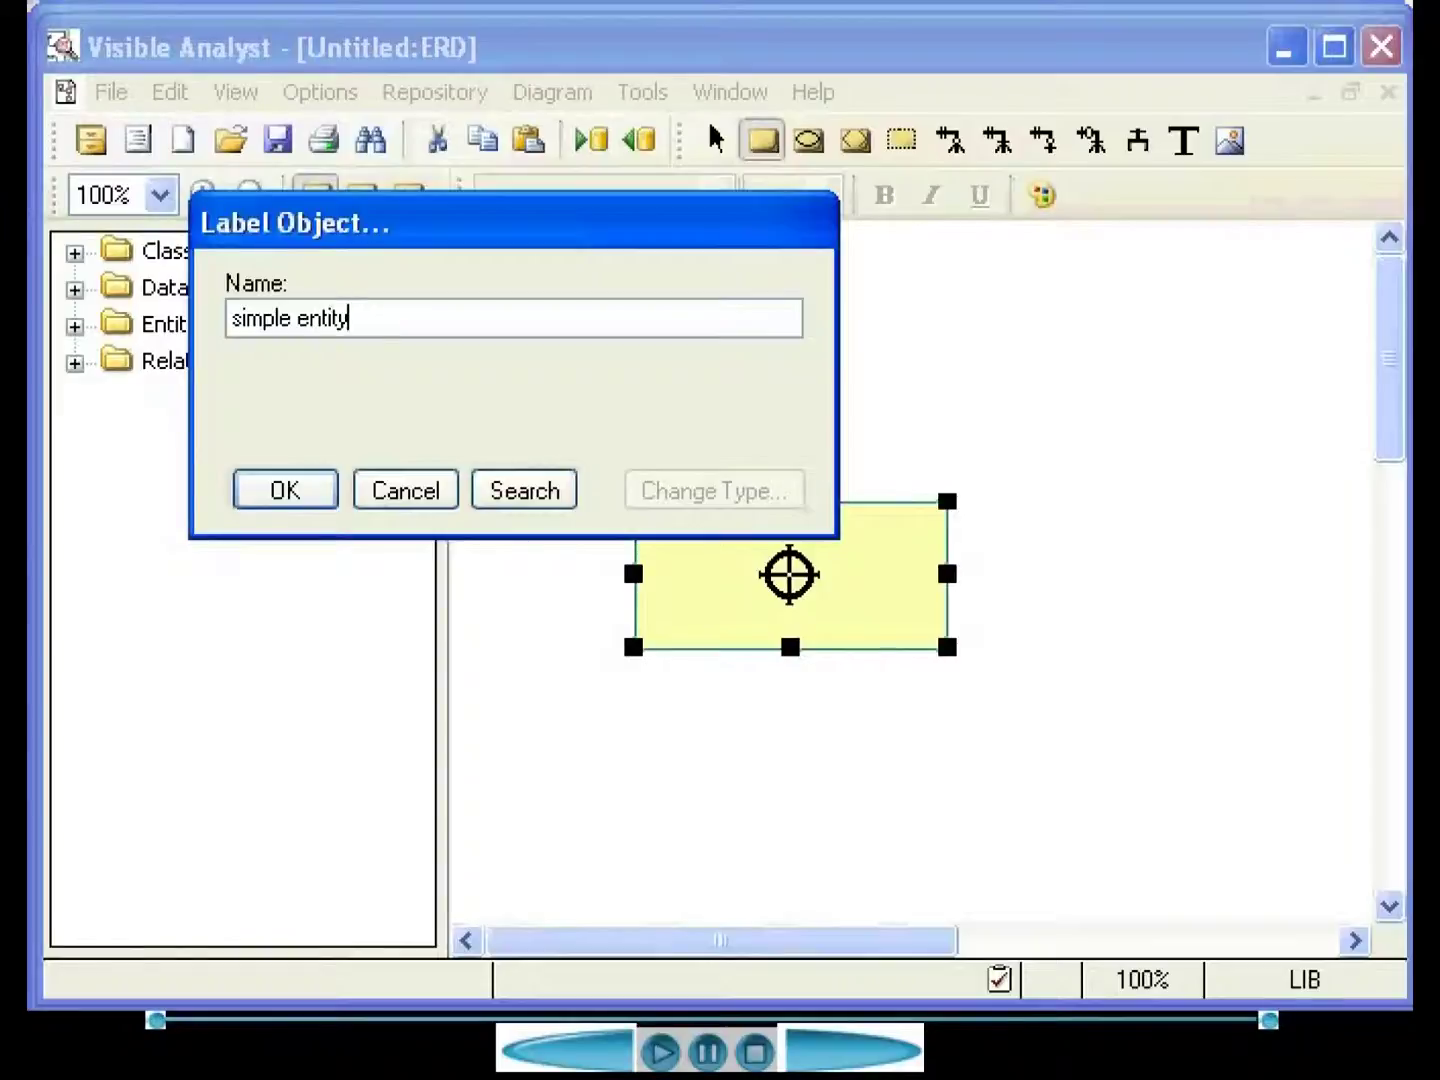
pyautogui.press('Return')
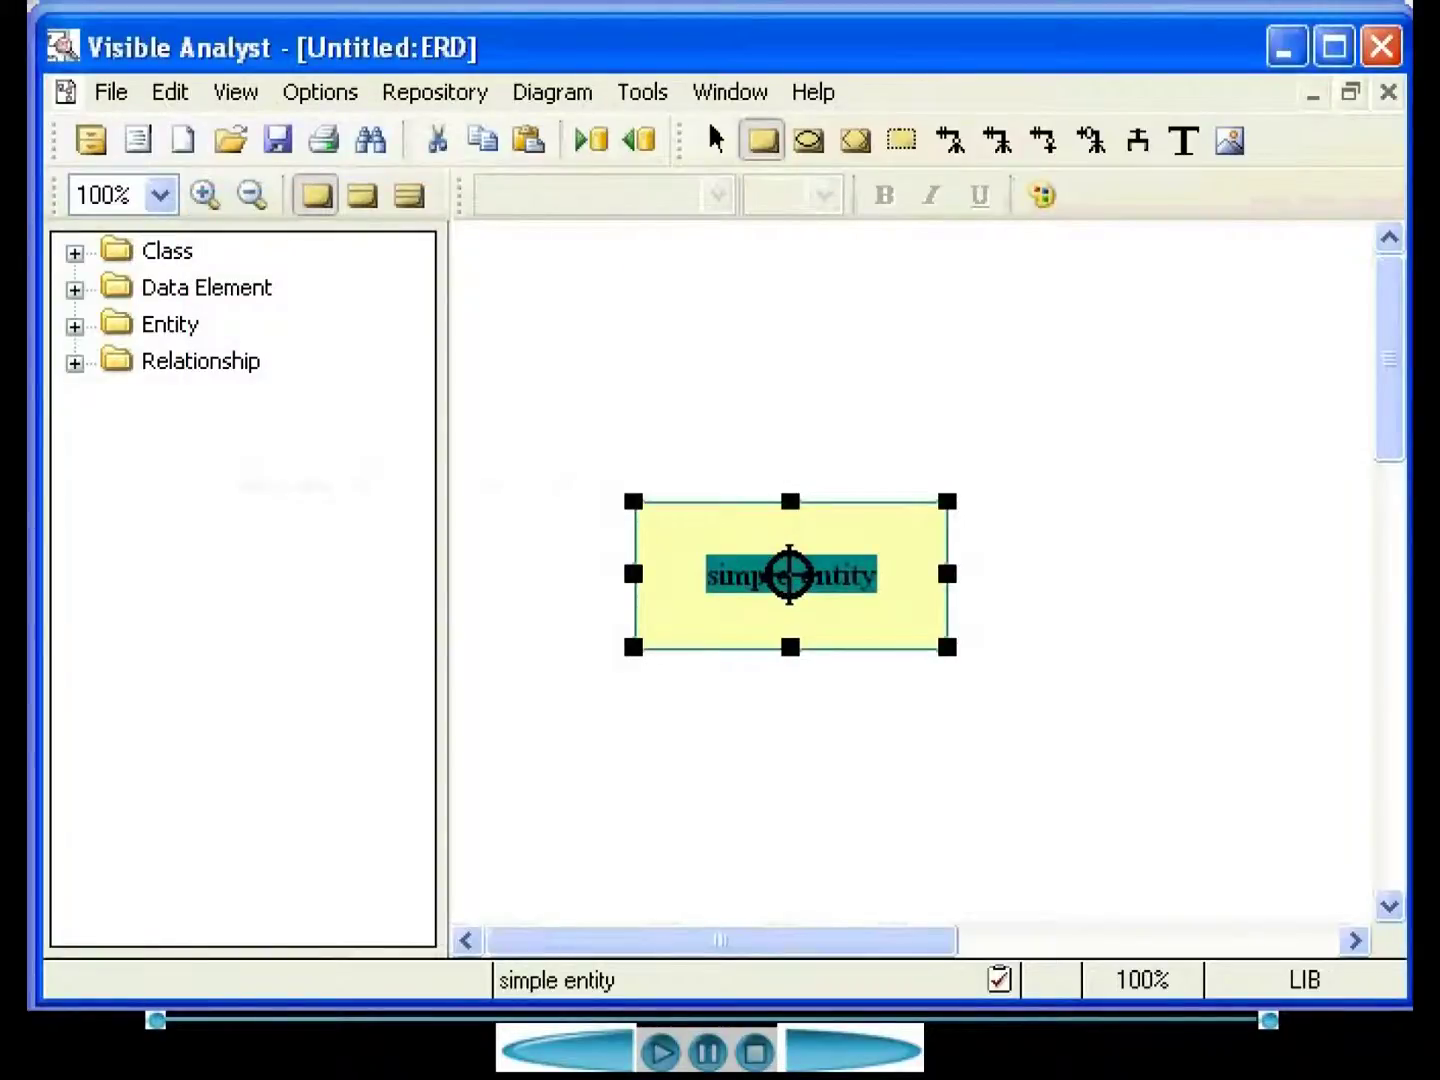
pyautogui.press('Escape')
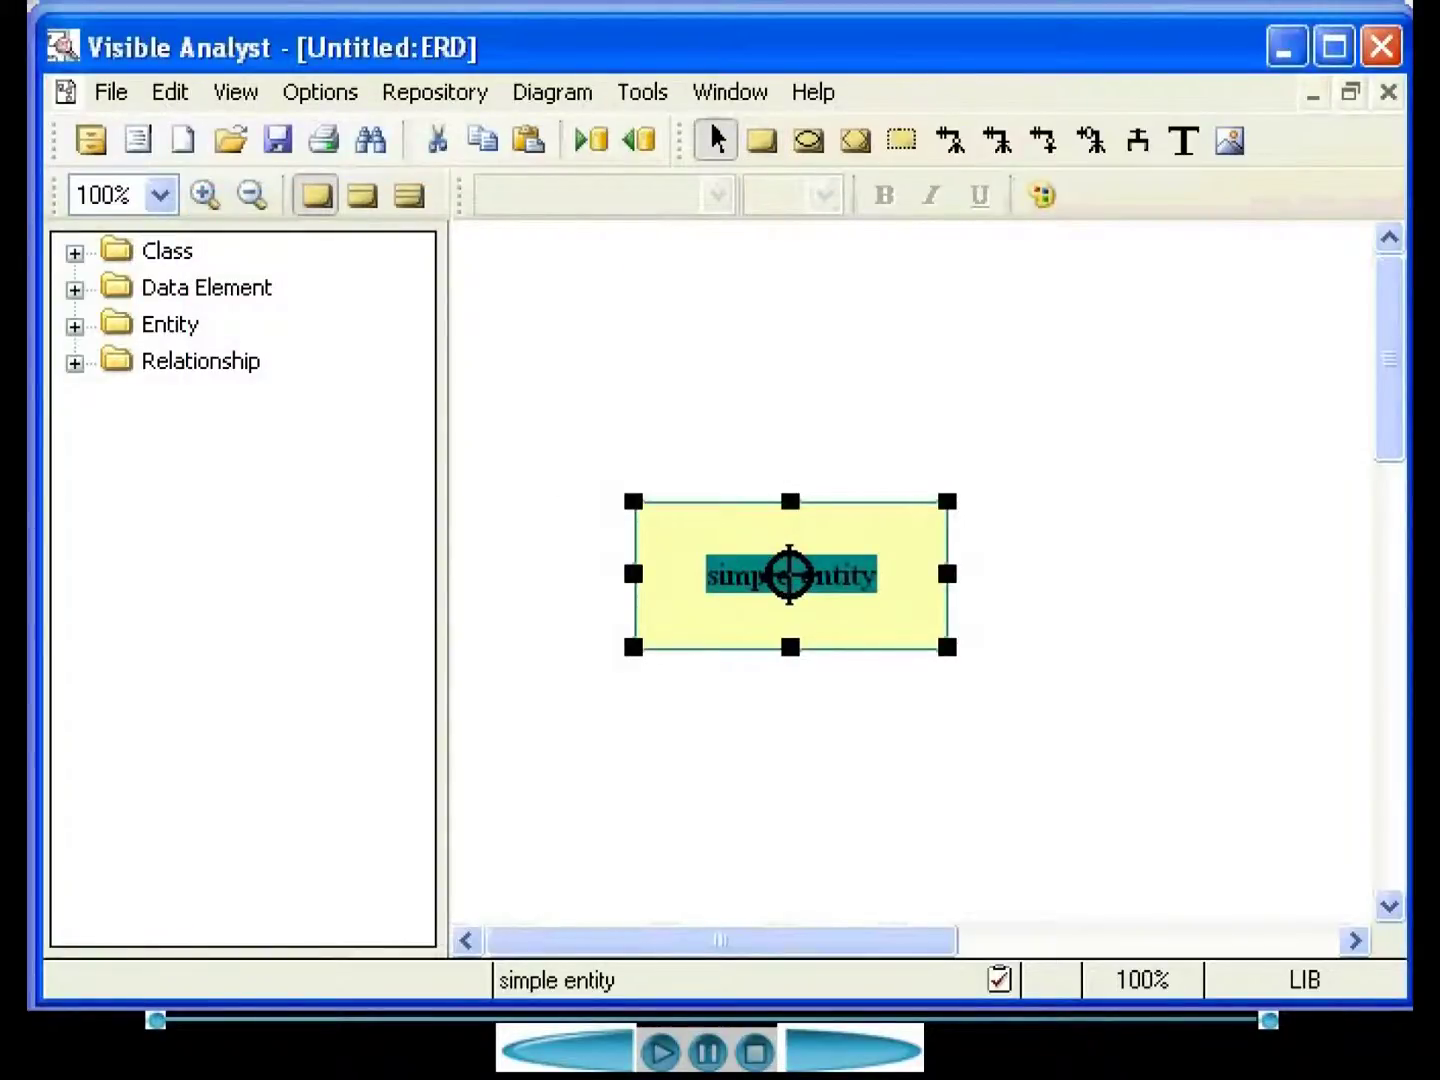
# - Save the Entity Relationship diagram under the name "simple entity diagram"
pyautogui.hotkey('ctrl', 's')
pyautogui.write('simp')
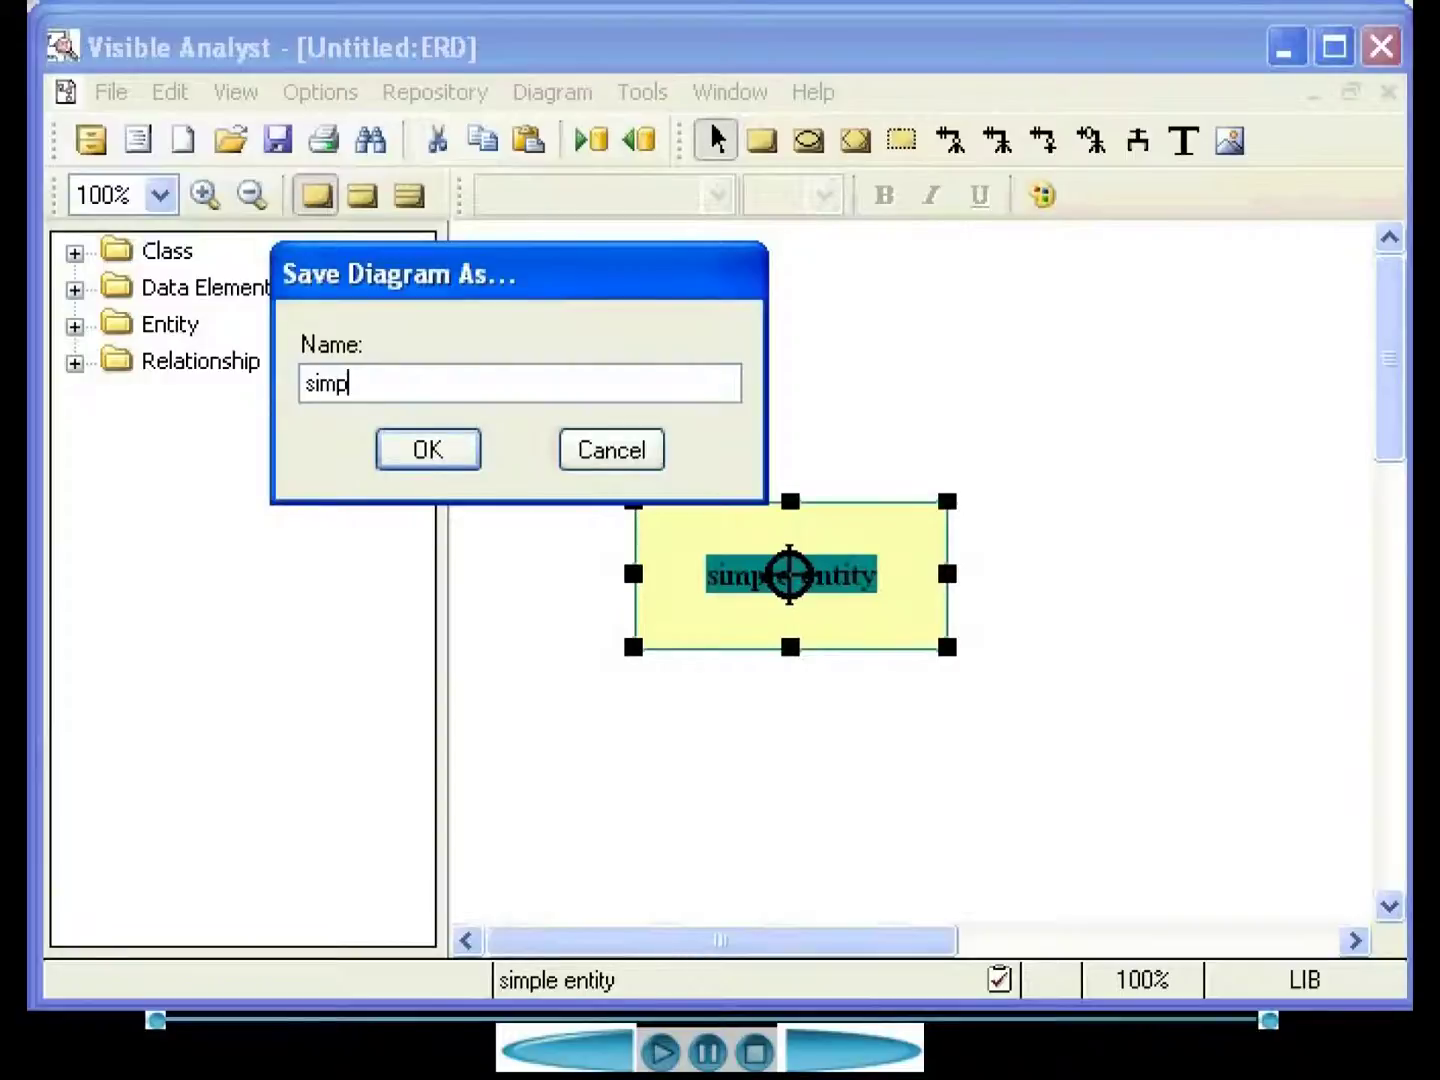
pyautogui.write('le entity diagram')
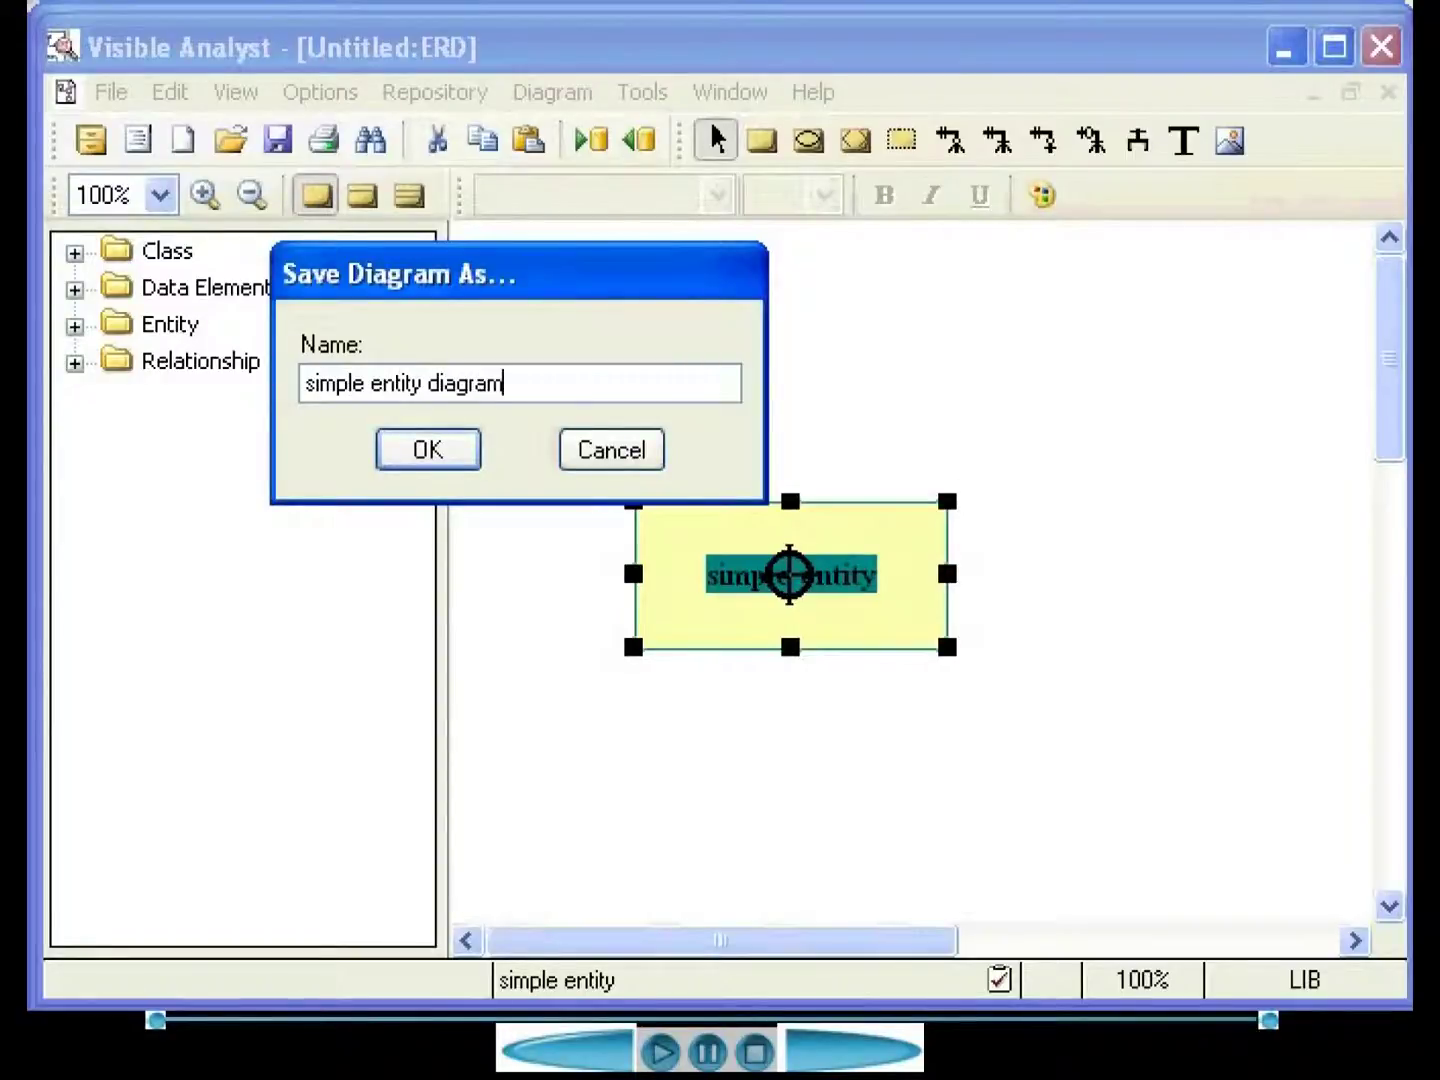
pyautogui.press('Return')
# - Add the attributes Name, Type and Description to the definition of the simple entity
pyautogui.doubleClick(789, 574)
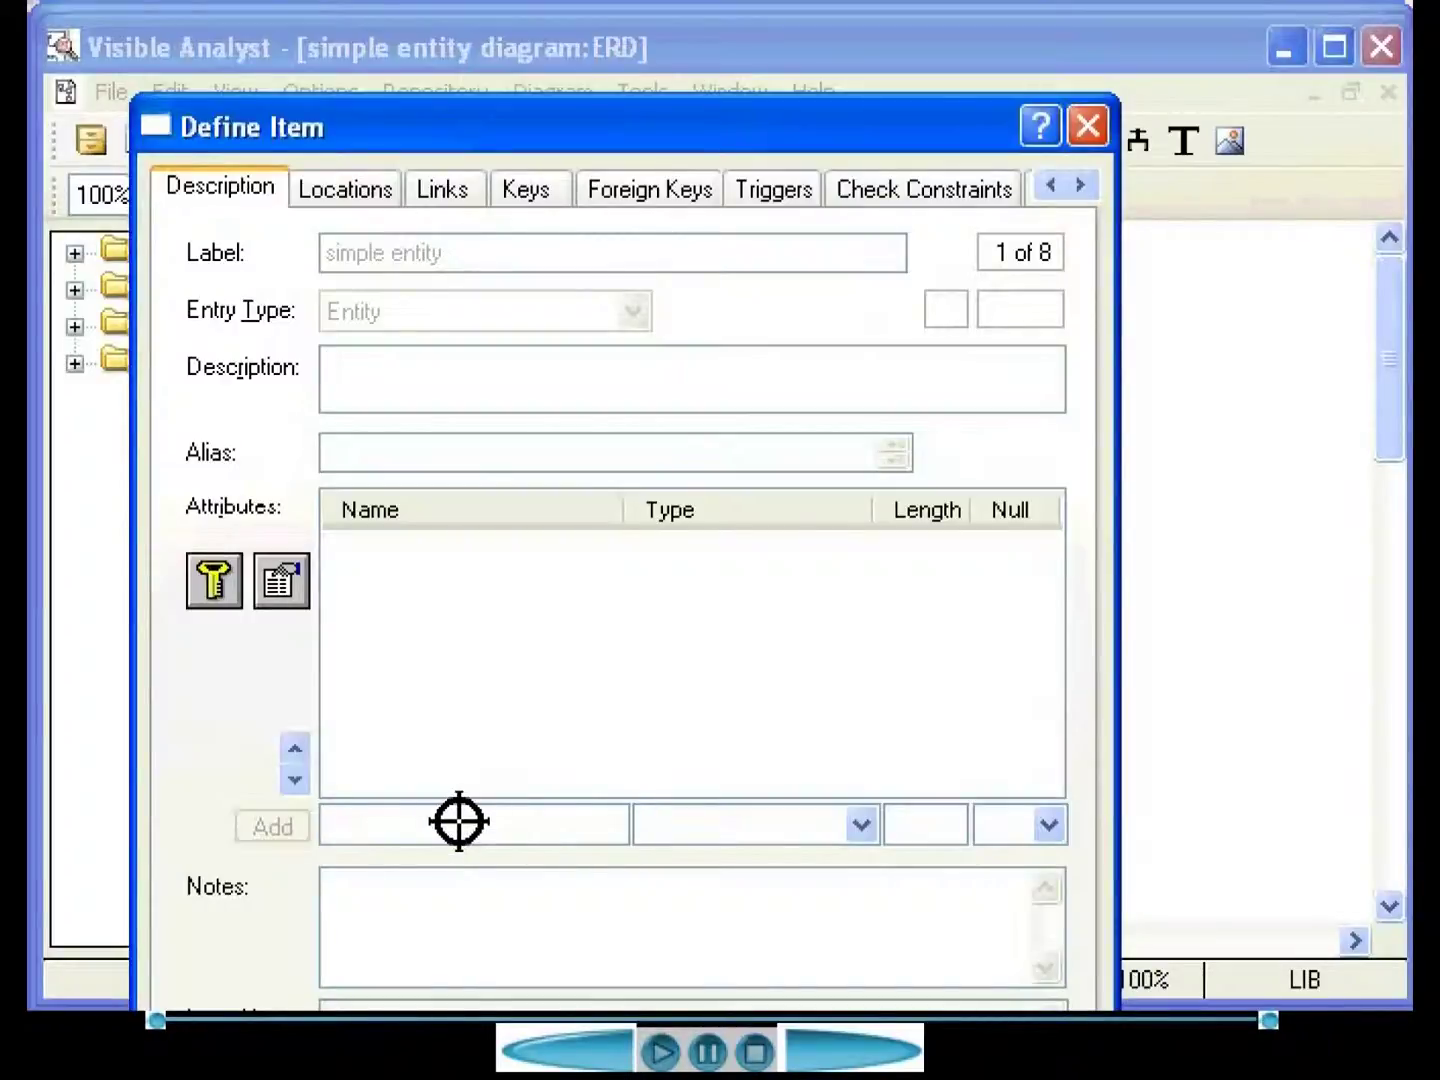
pyautogui.write('Name')
pyautogui.press('Tab')
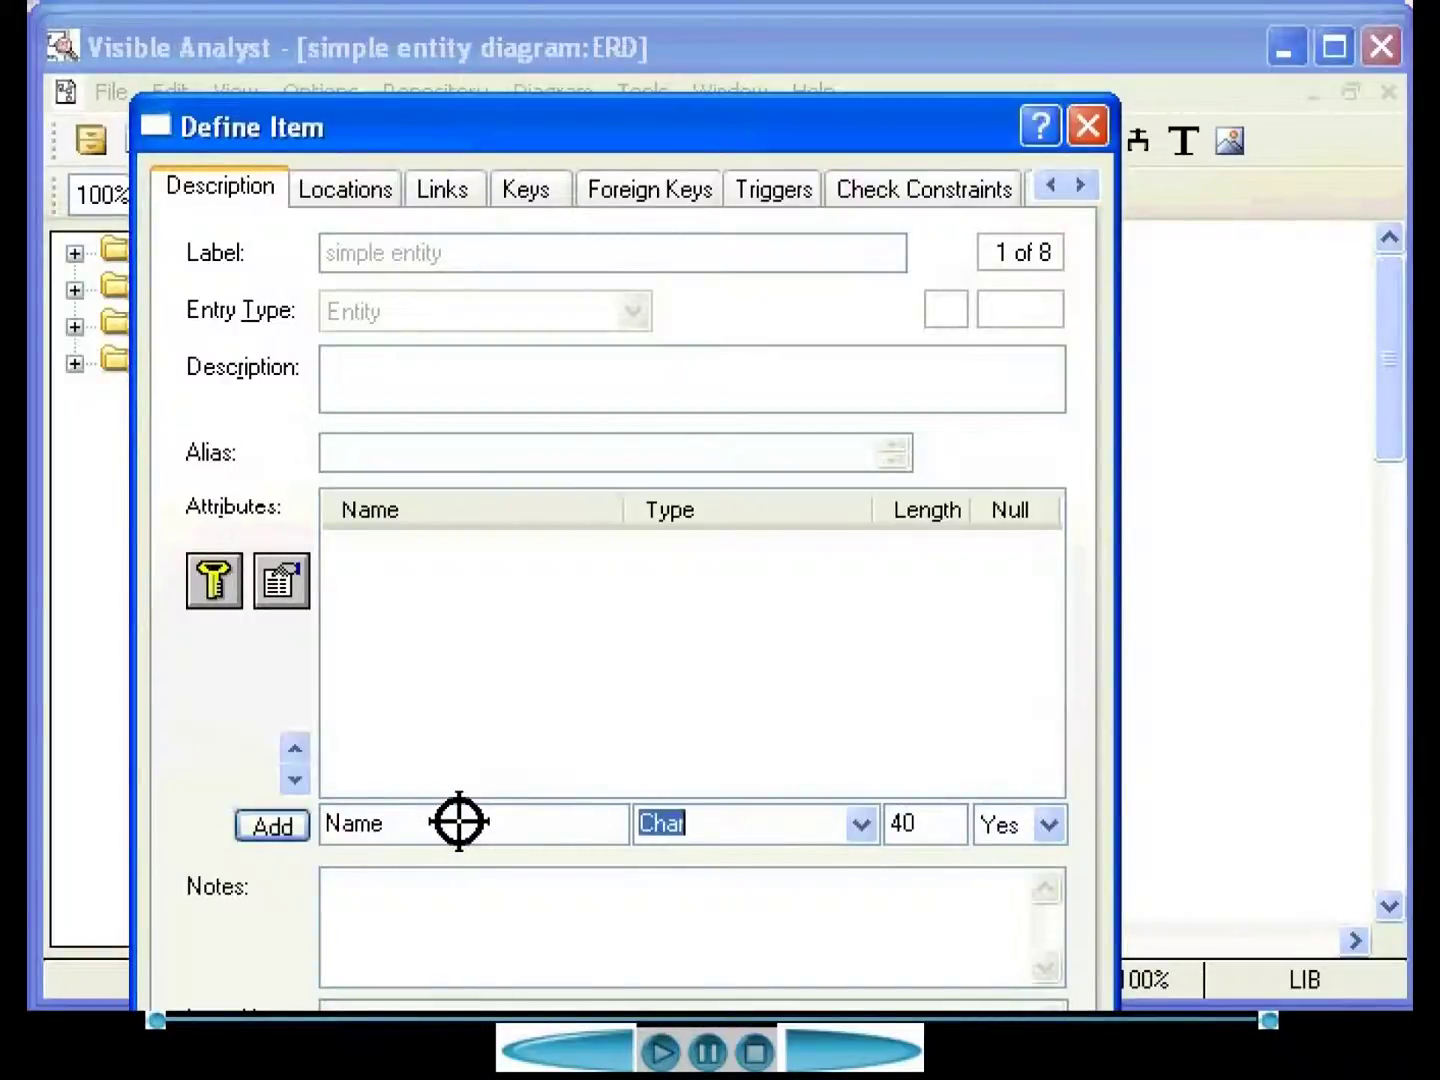
pyautogui.press('Return')
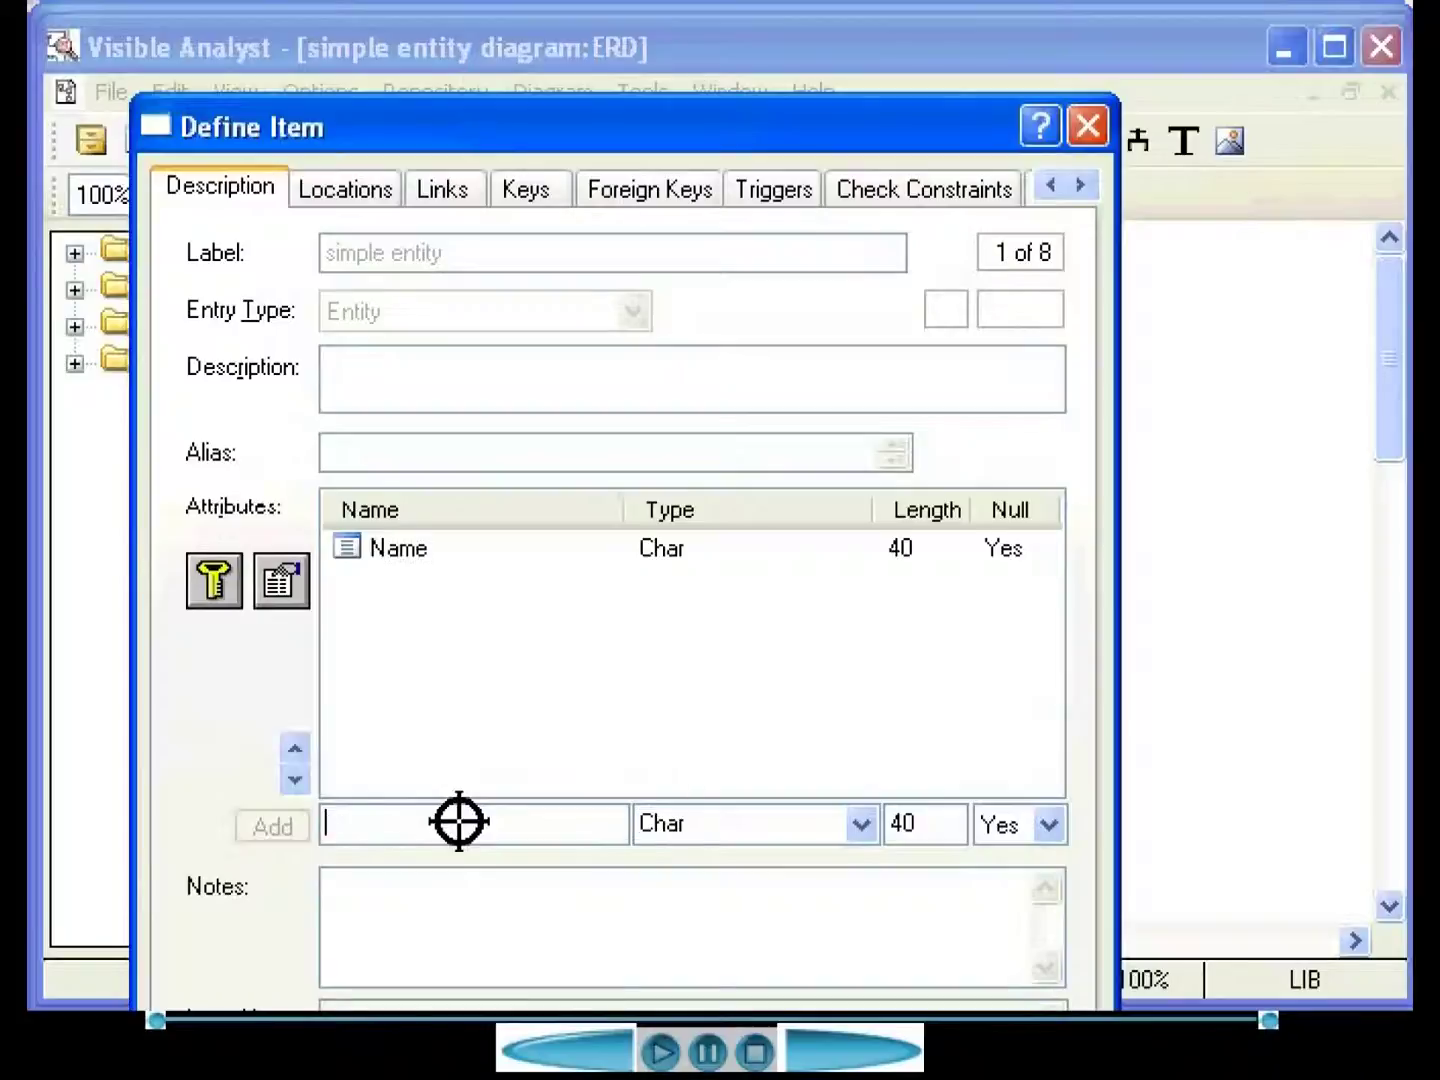
pyautogui.write('Type')
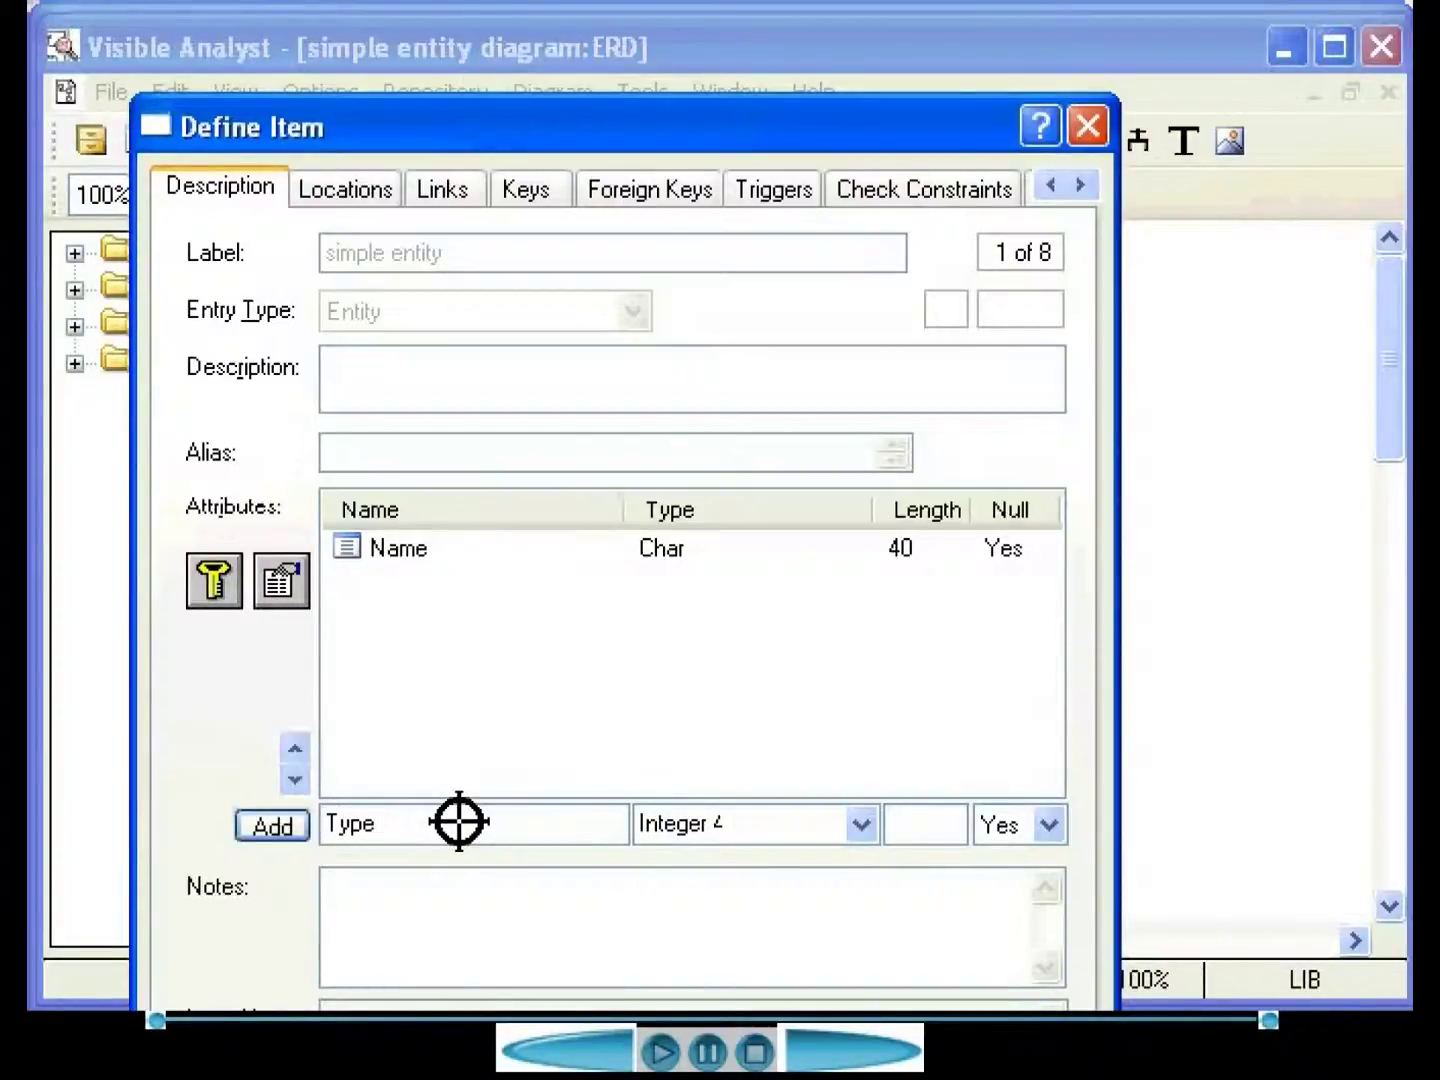
pyautogui.press('Return')
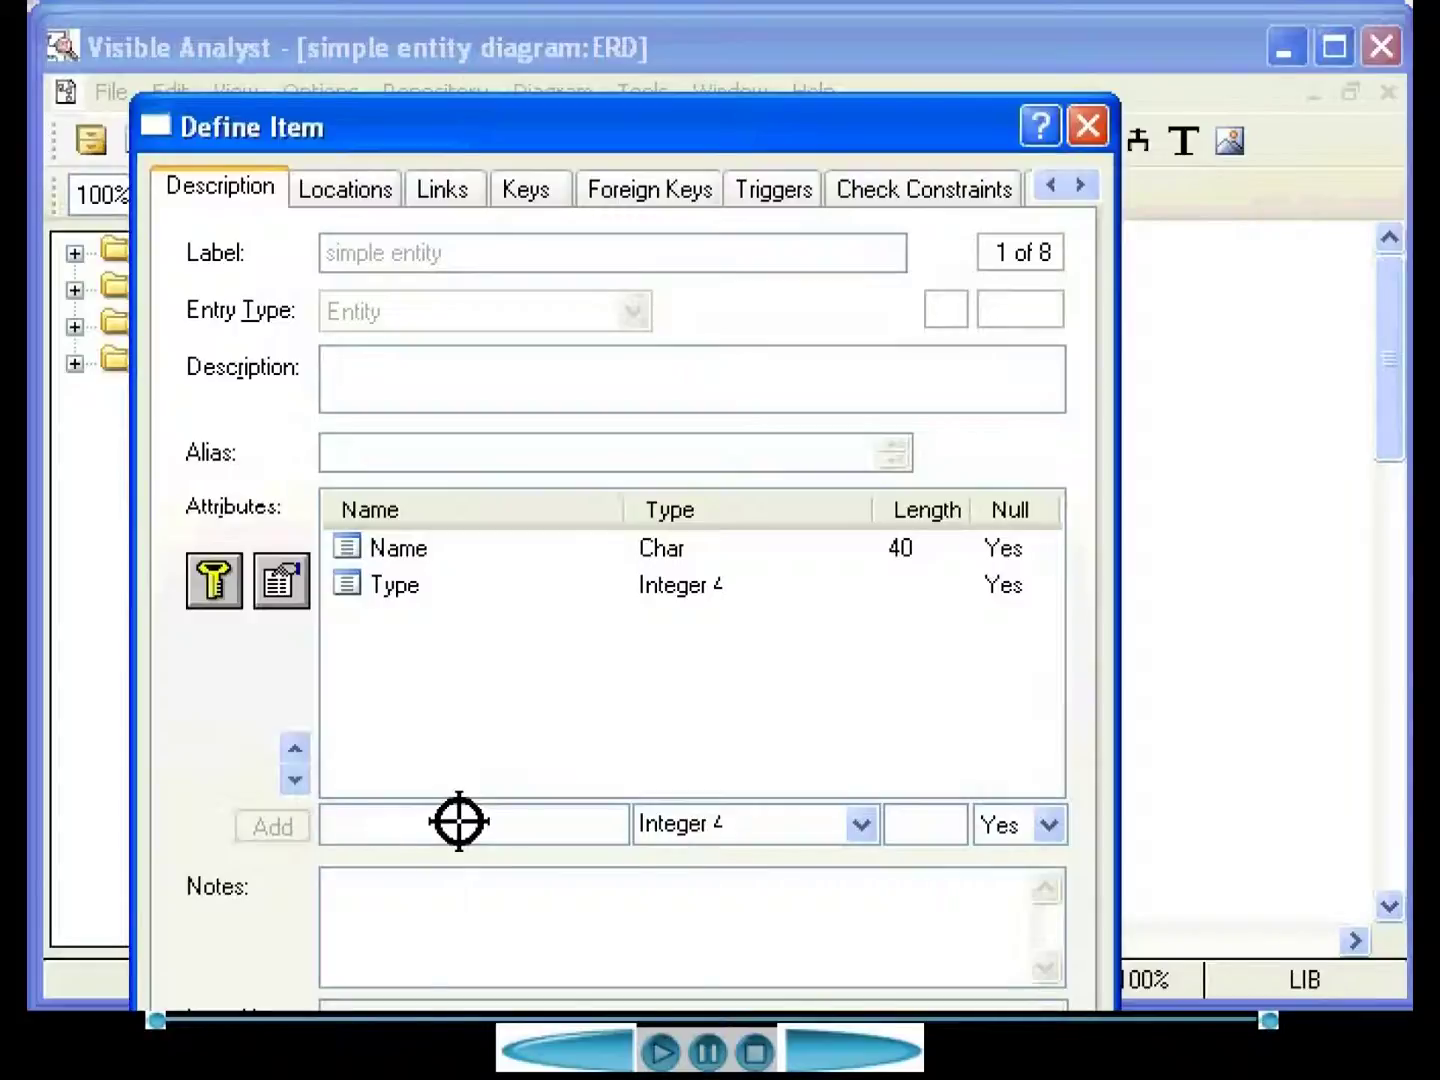
pyautogui.write('Description')
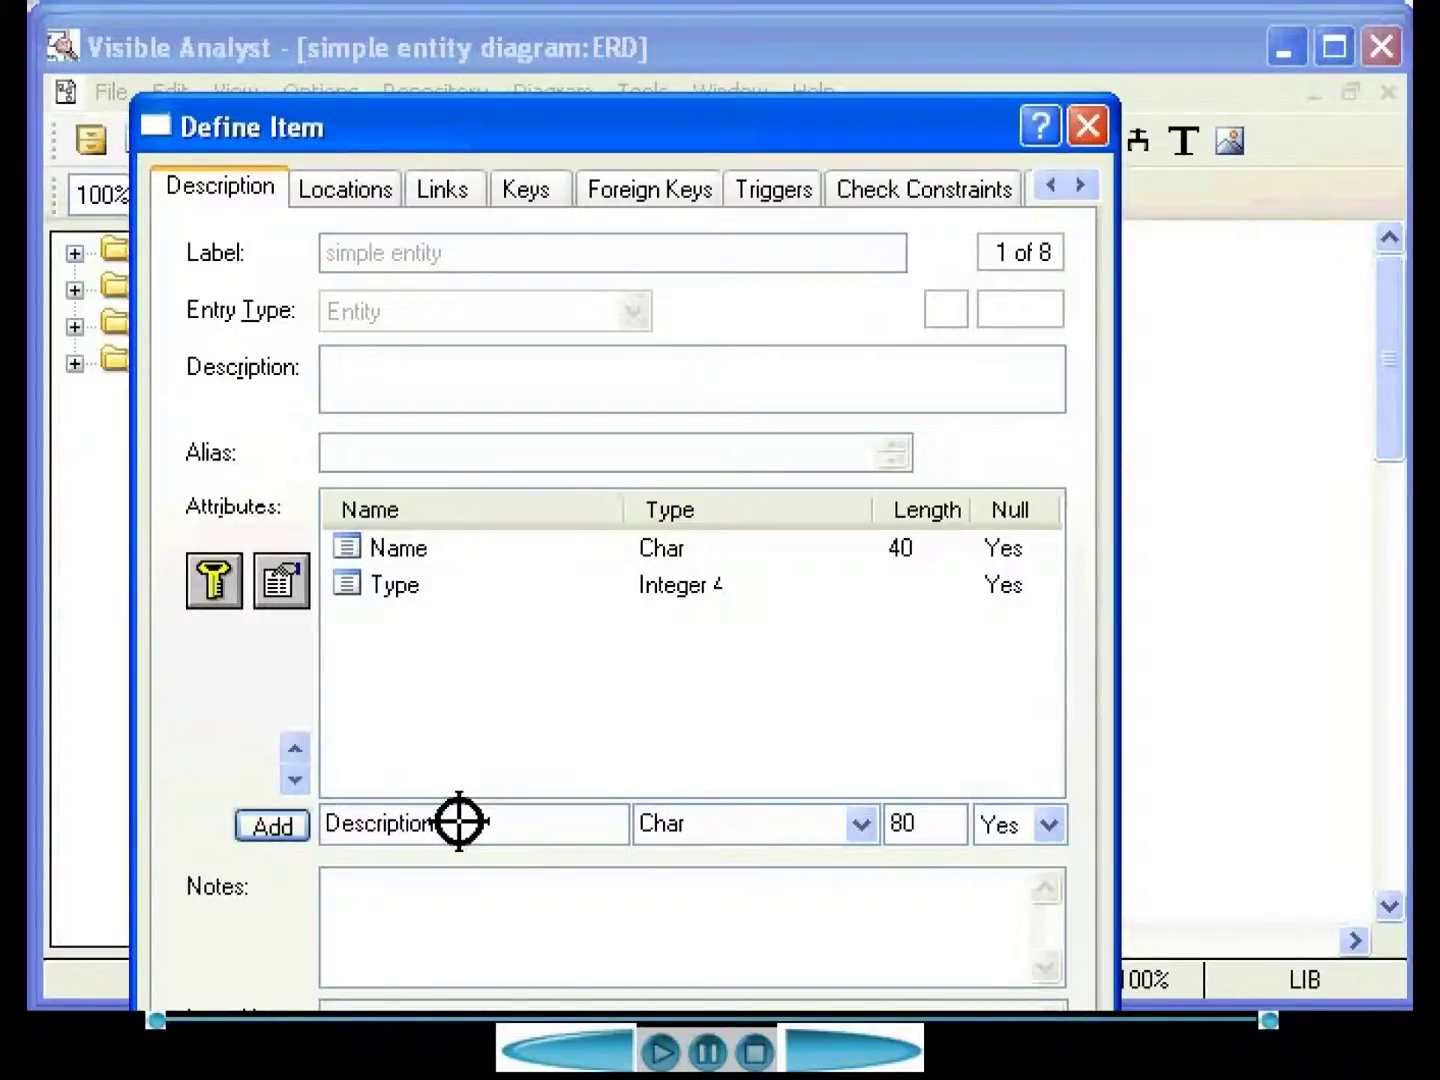
pyautogui.press('Return')
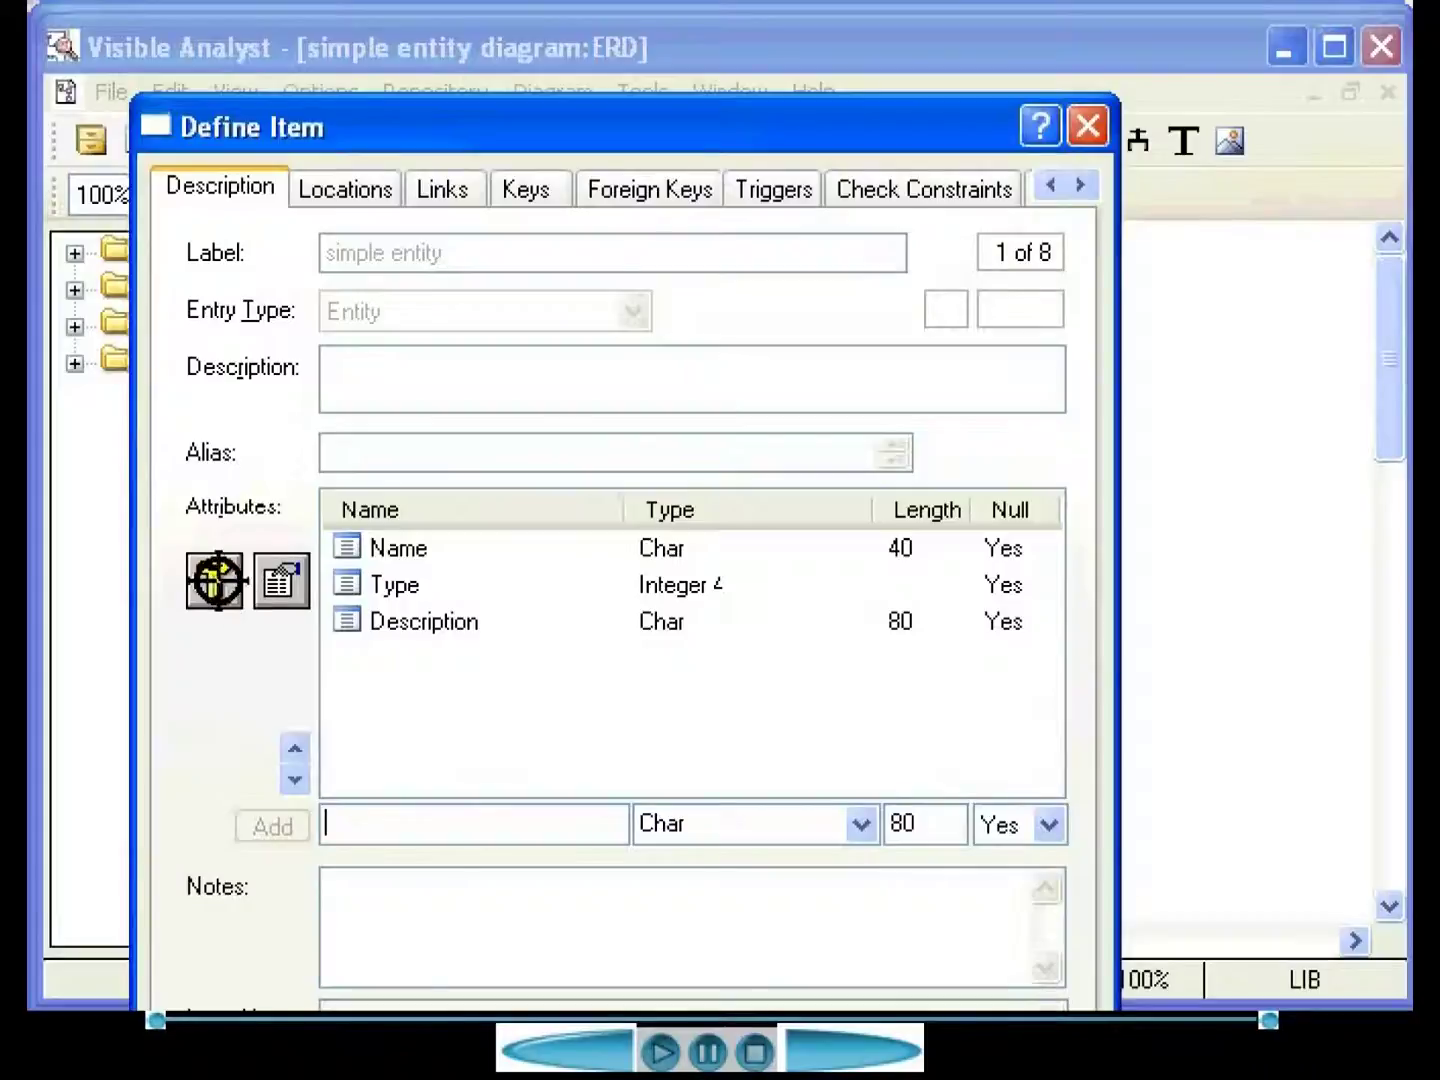
# - Make Name the primary key of the simple entity and close its definition
pyautogui.click(208, 575)
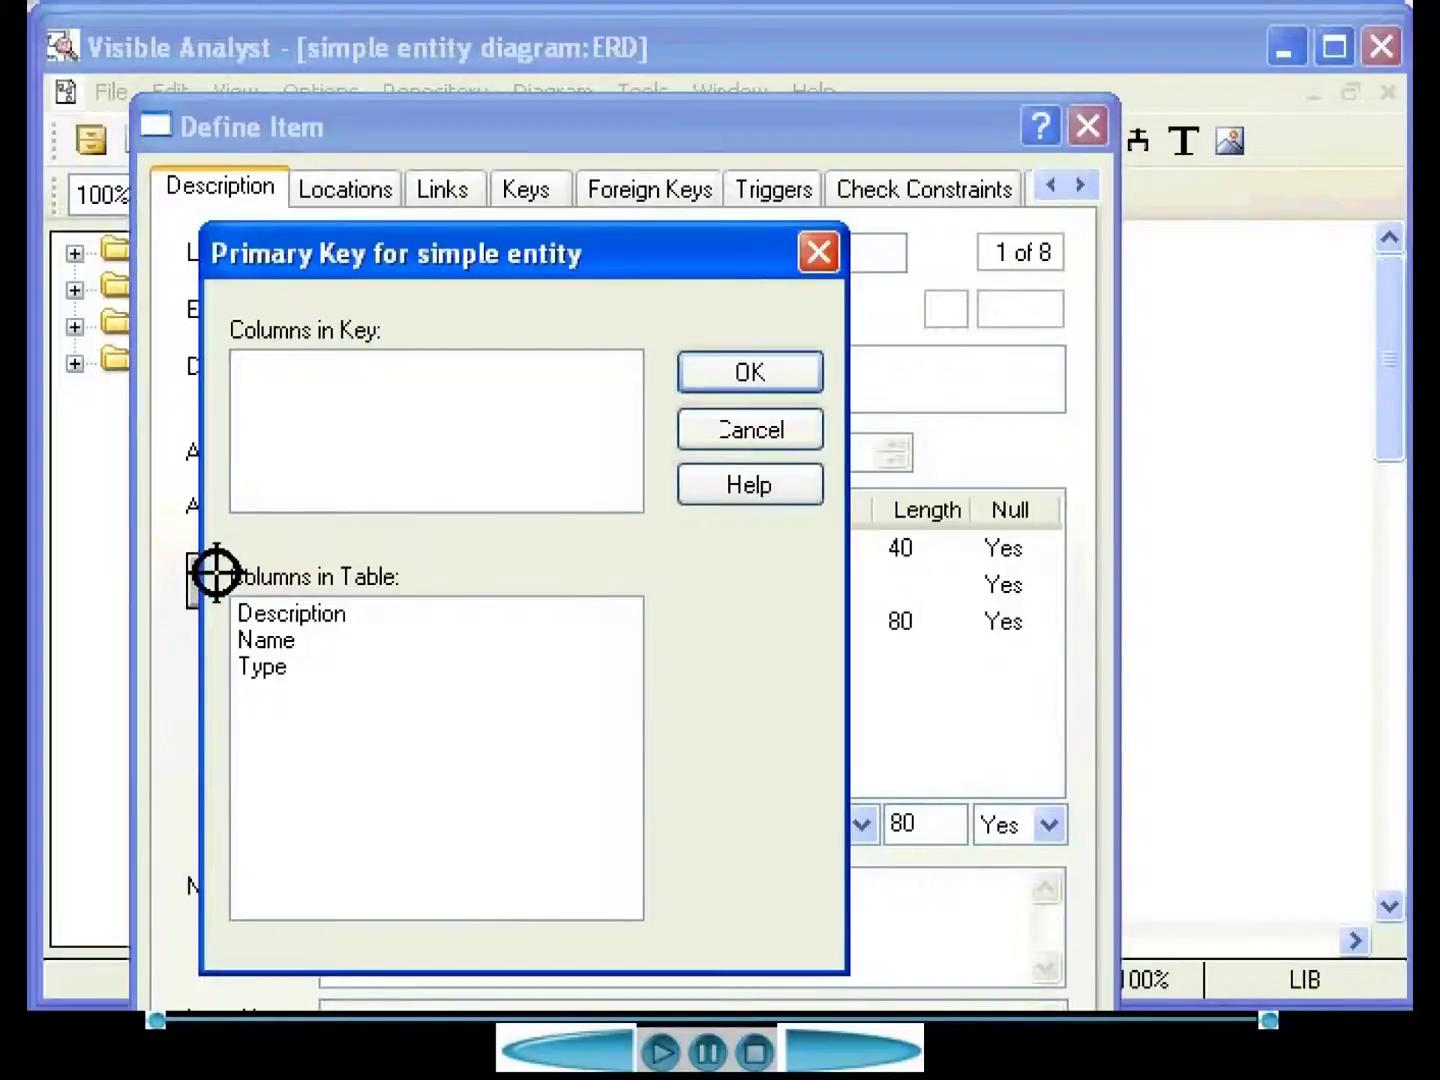
pyautogui.doubleClick(272, 642)
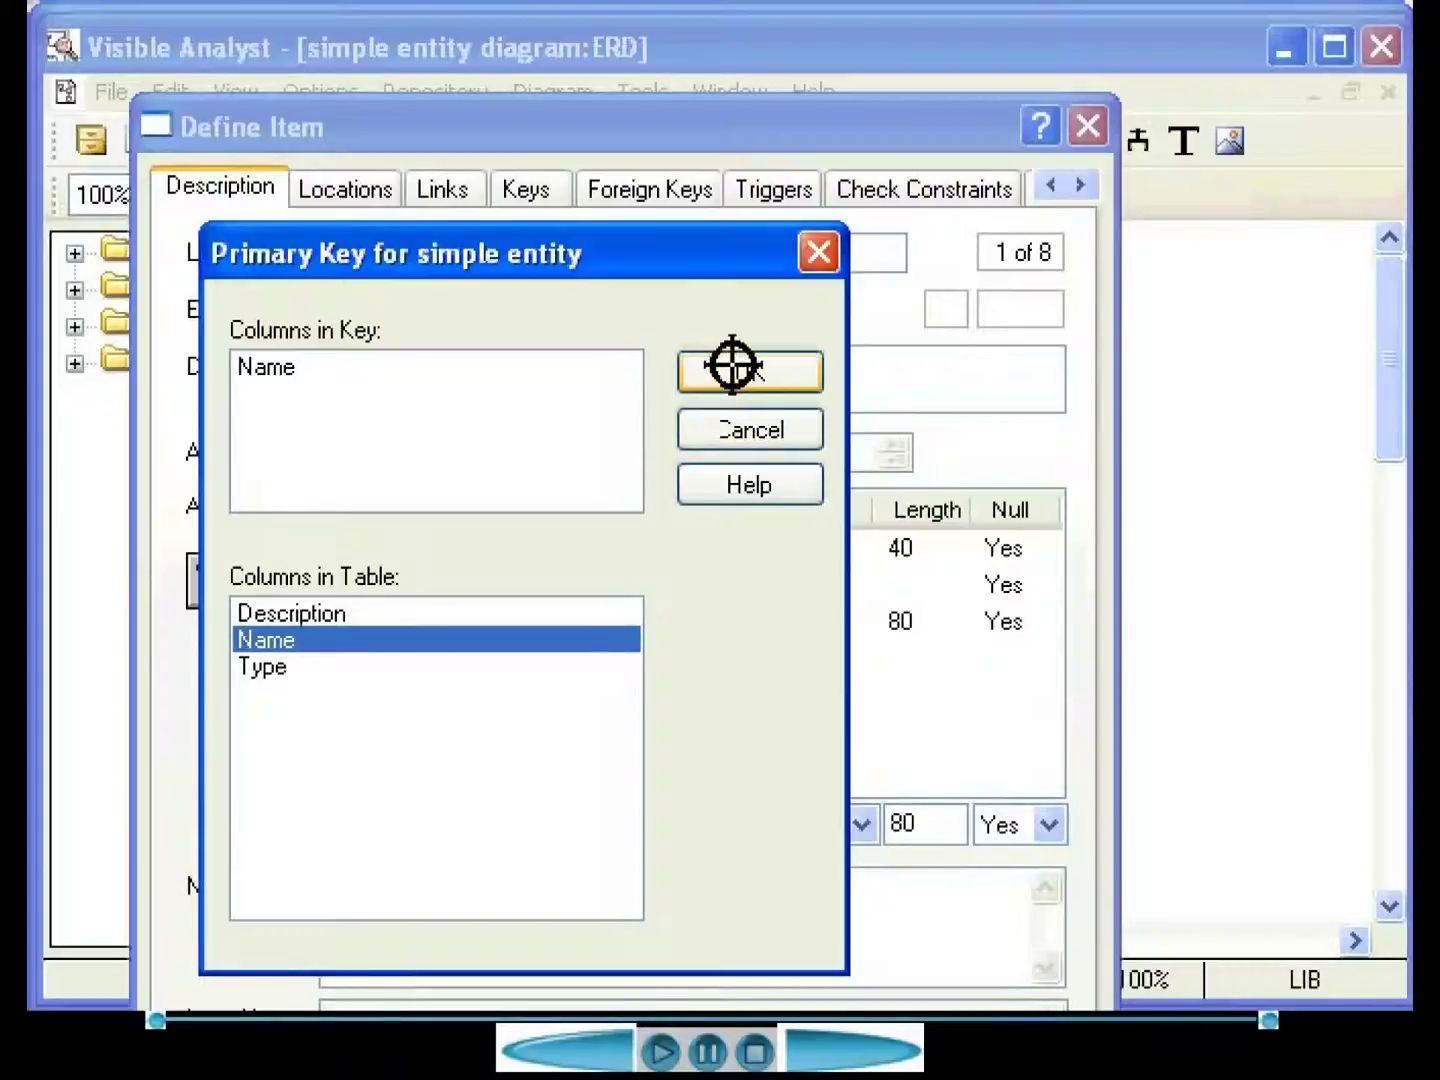
pyautogui.click(733, 366)
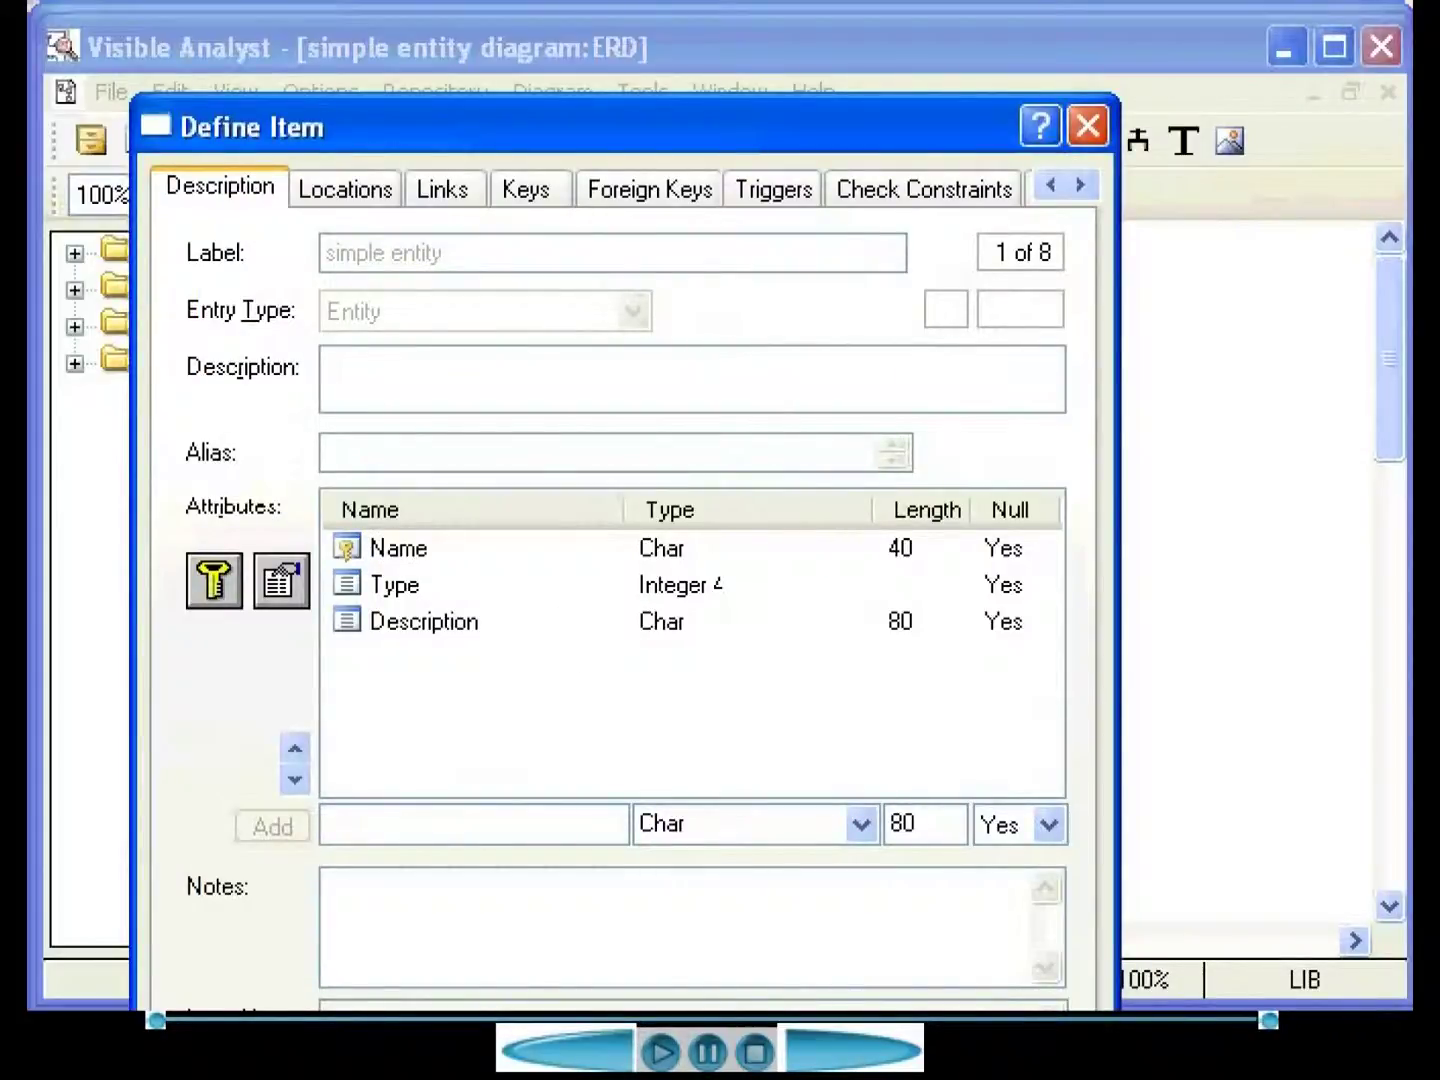
pyautogui.press('Escape')
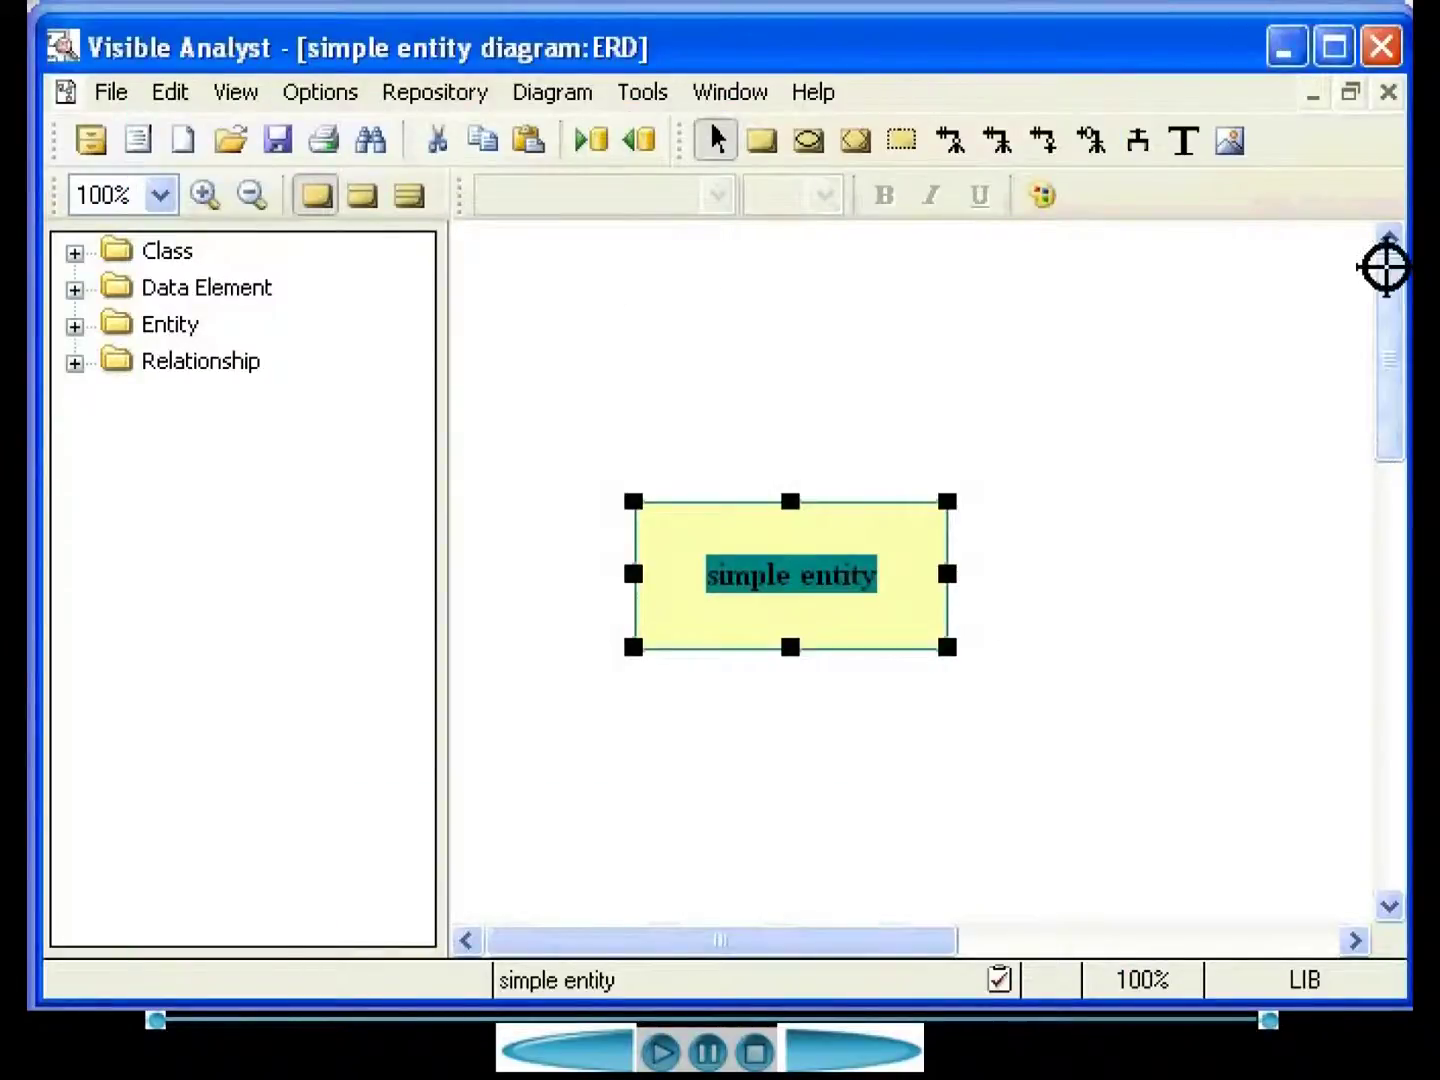
# - Close the diagram and submit "simple entity diagram" from project LIB as the solution to Basic Data Modeling's Lesson Two
pyautogui.click(1382, 91)
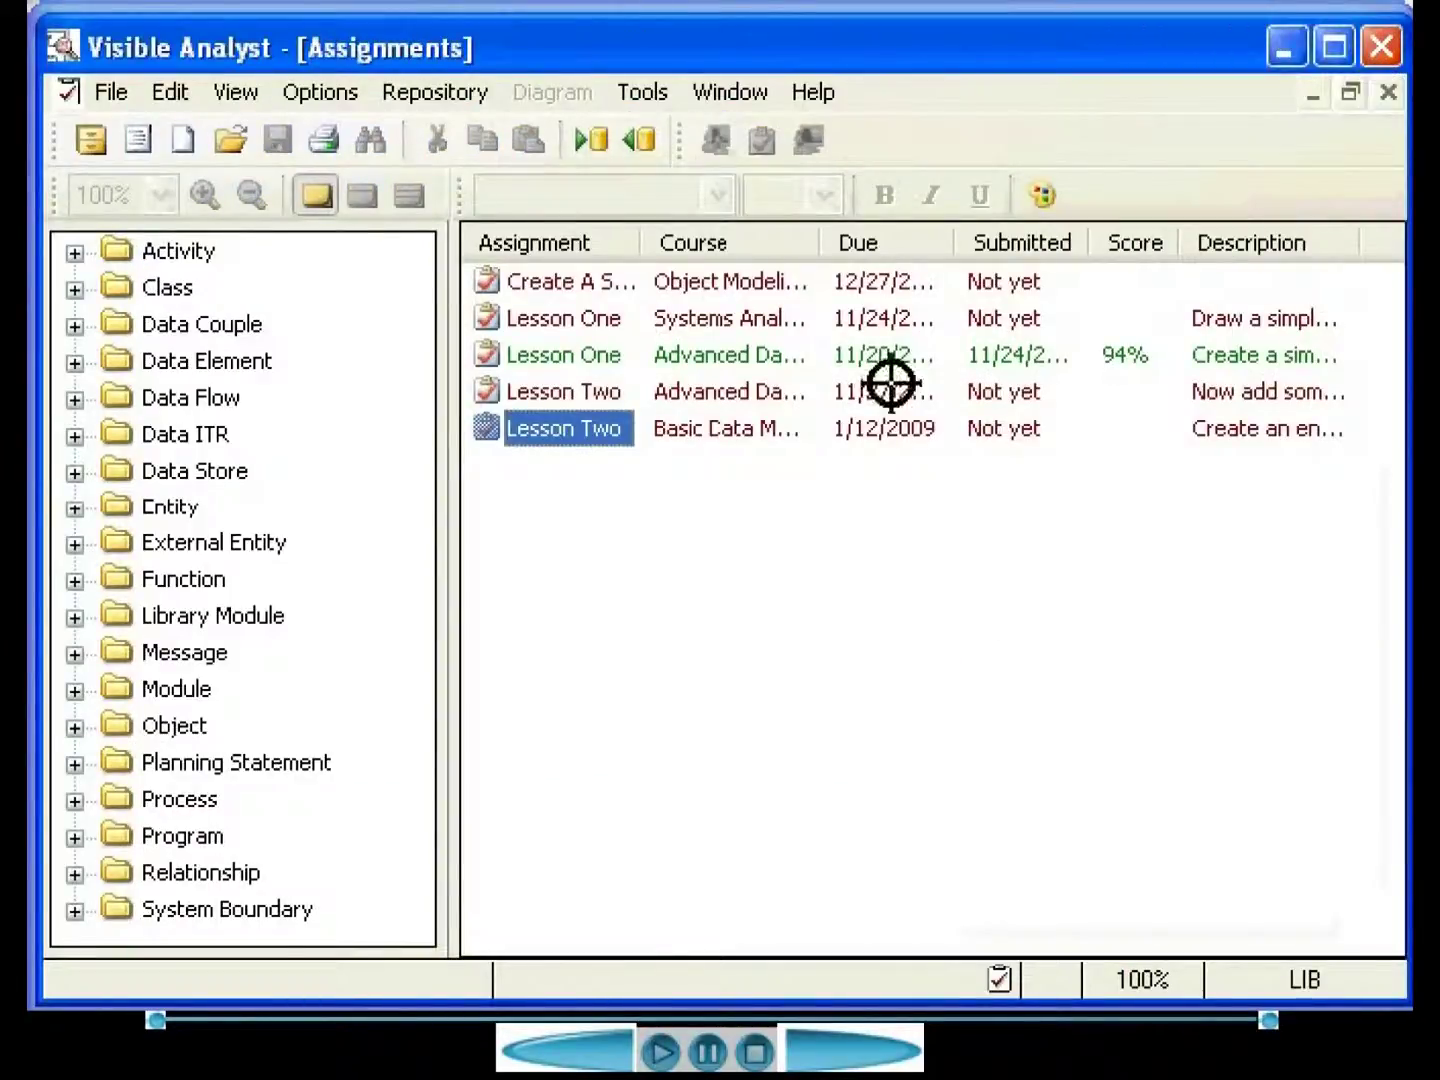
pyautogui.doubleClick(563, 427)
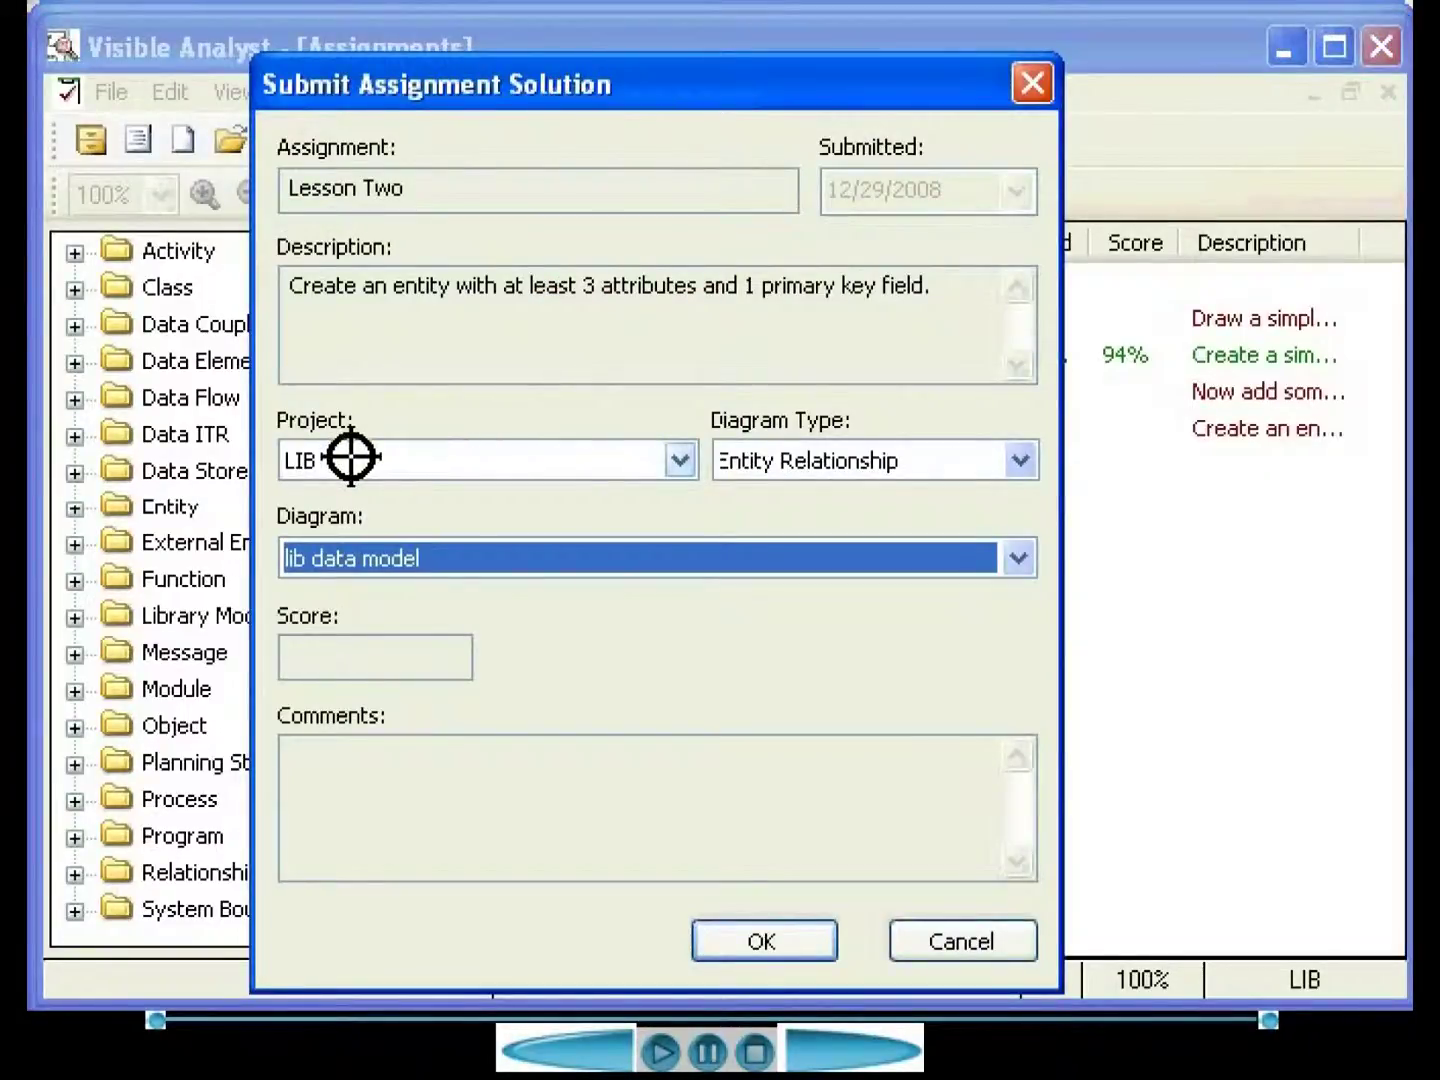
pyautogui.click(1017, 553)
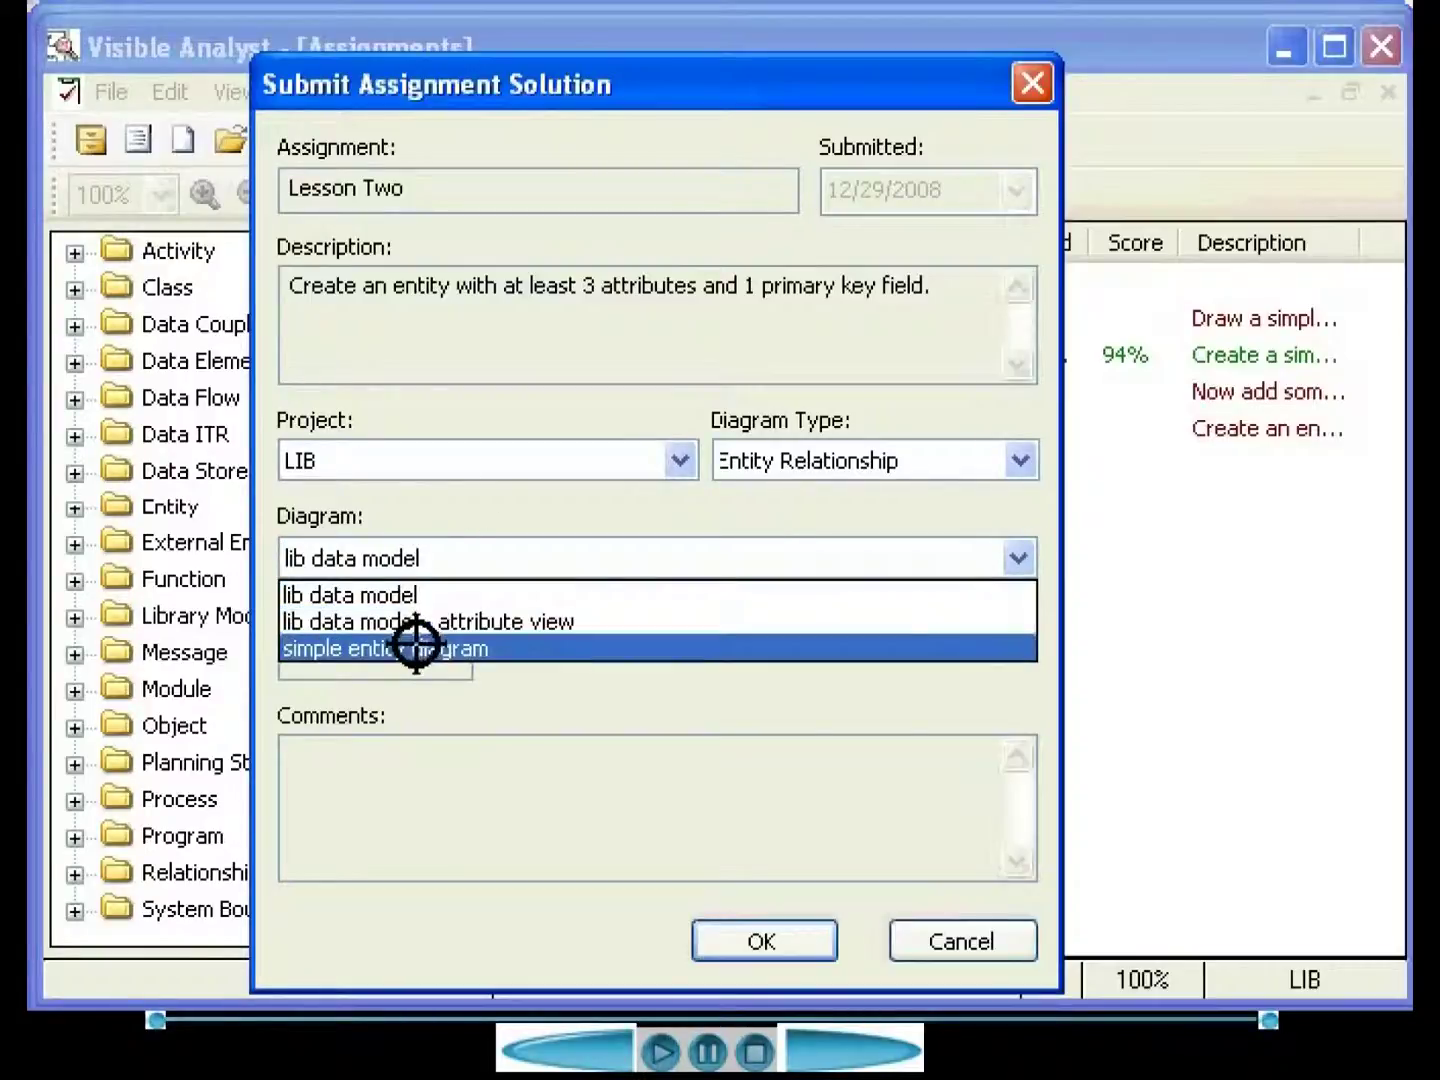
pyautogui.click(416, 648)
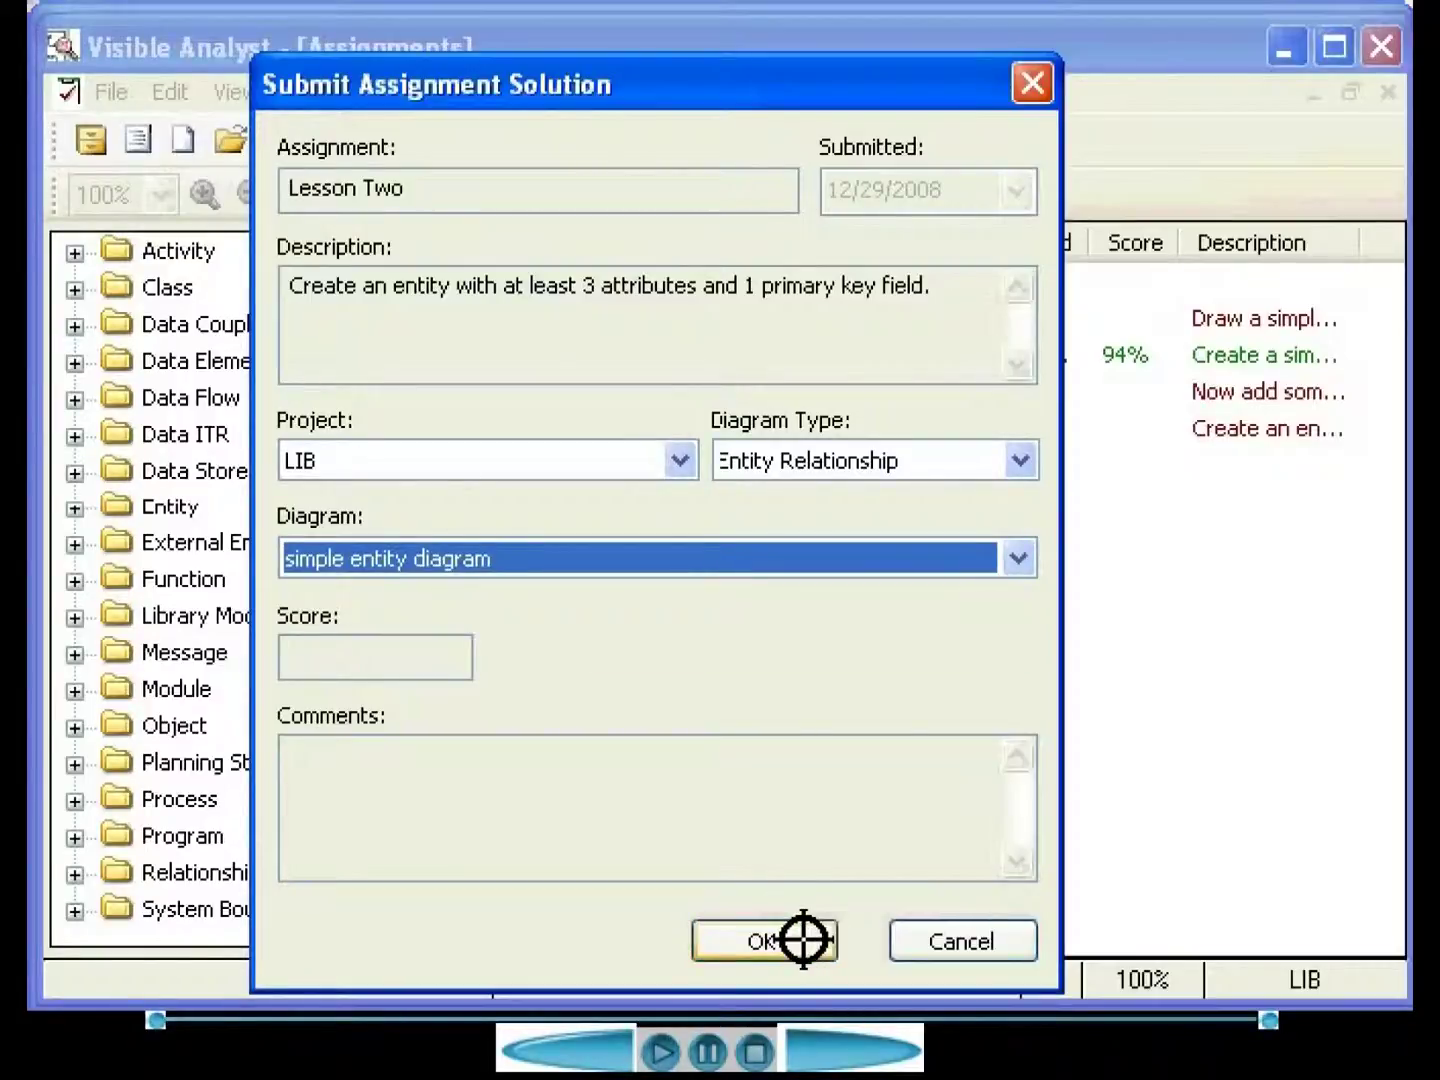
pyautogui.click(765, 939)
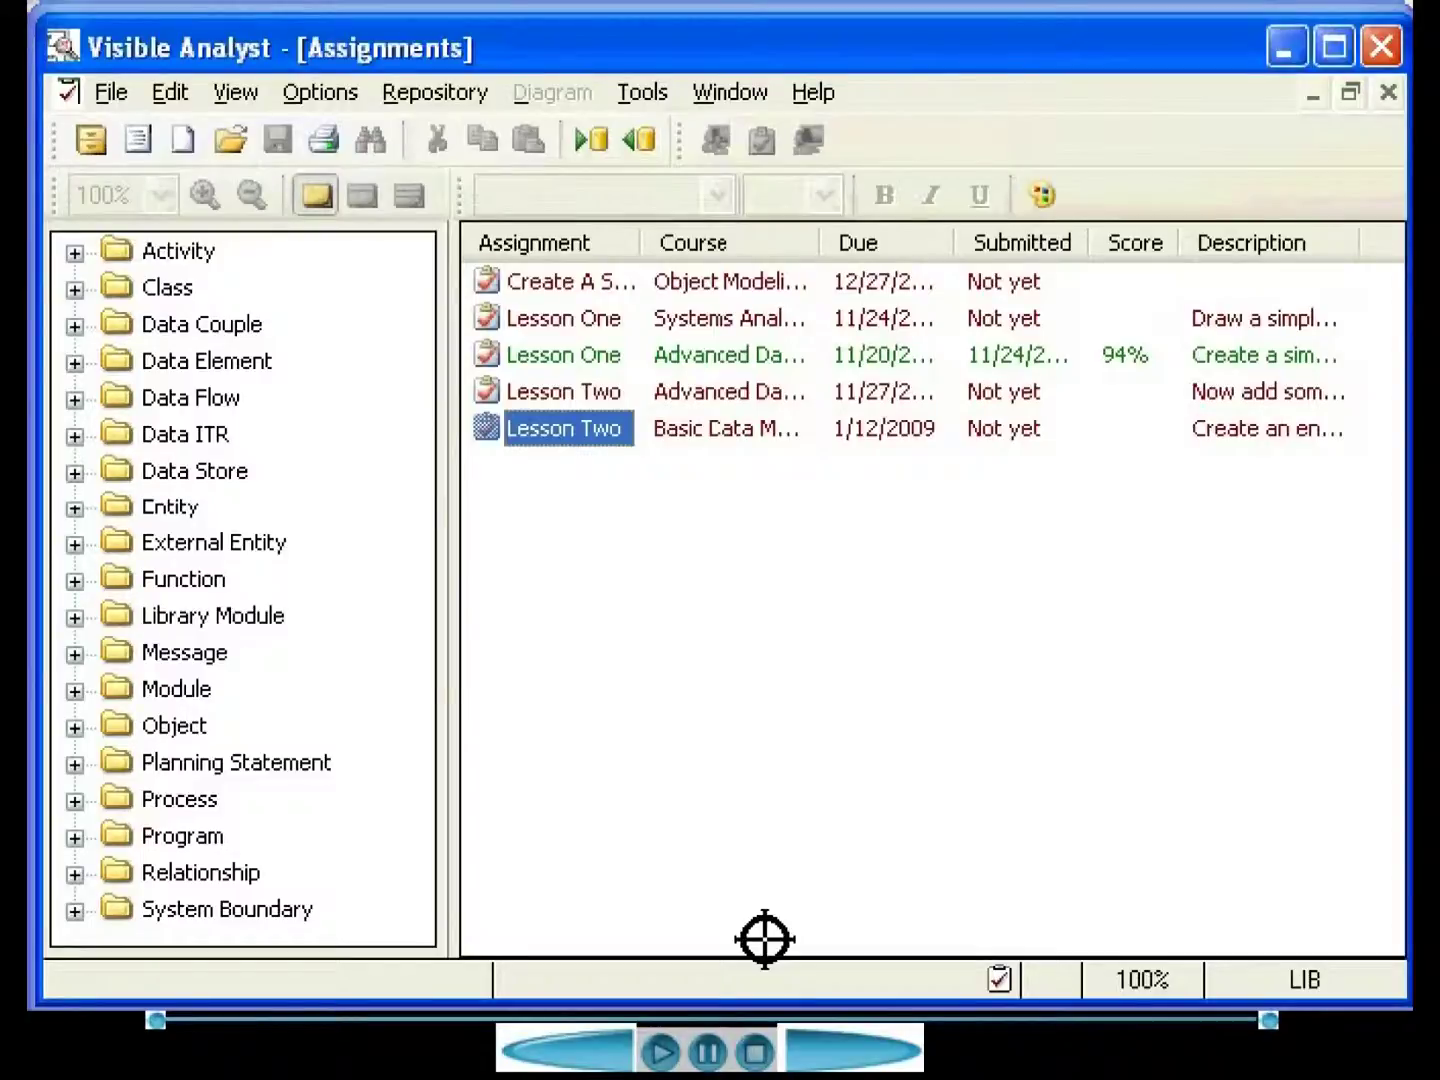
# - Switch to the instructor's Visible Analyst session and open the diagram from the first student's submission for Basic Data Modeling's Lesson Two
pyautogui.hotkey('alt', 'Tab')
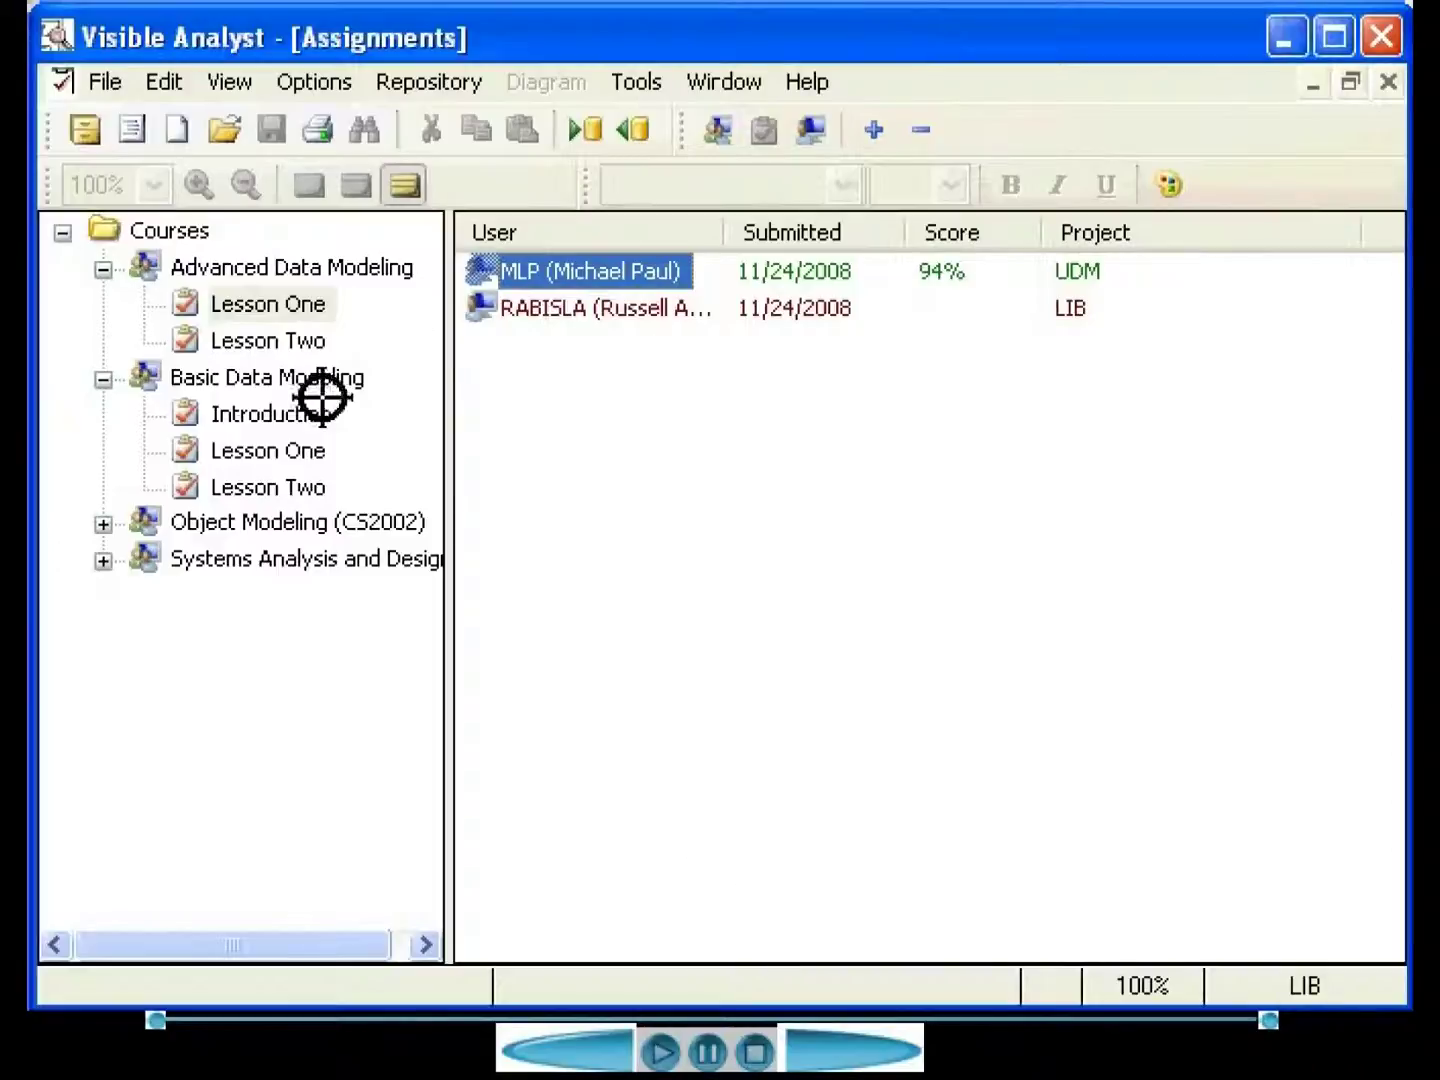
pyautogui.click(247, 483)
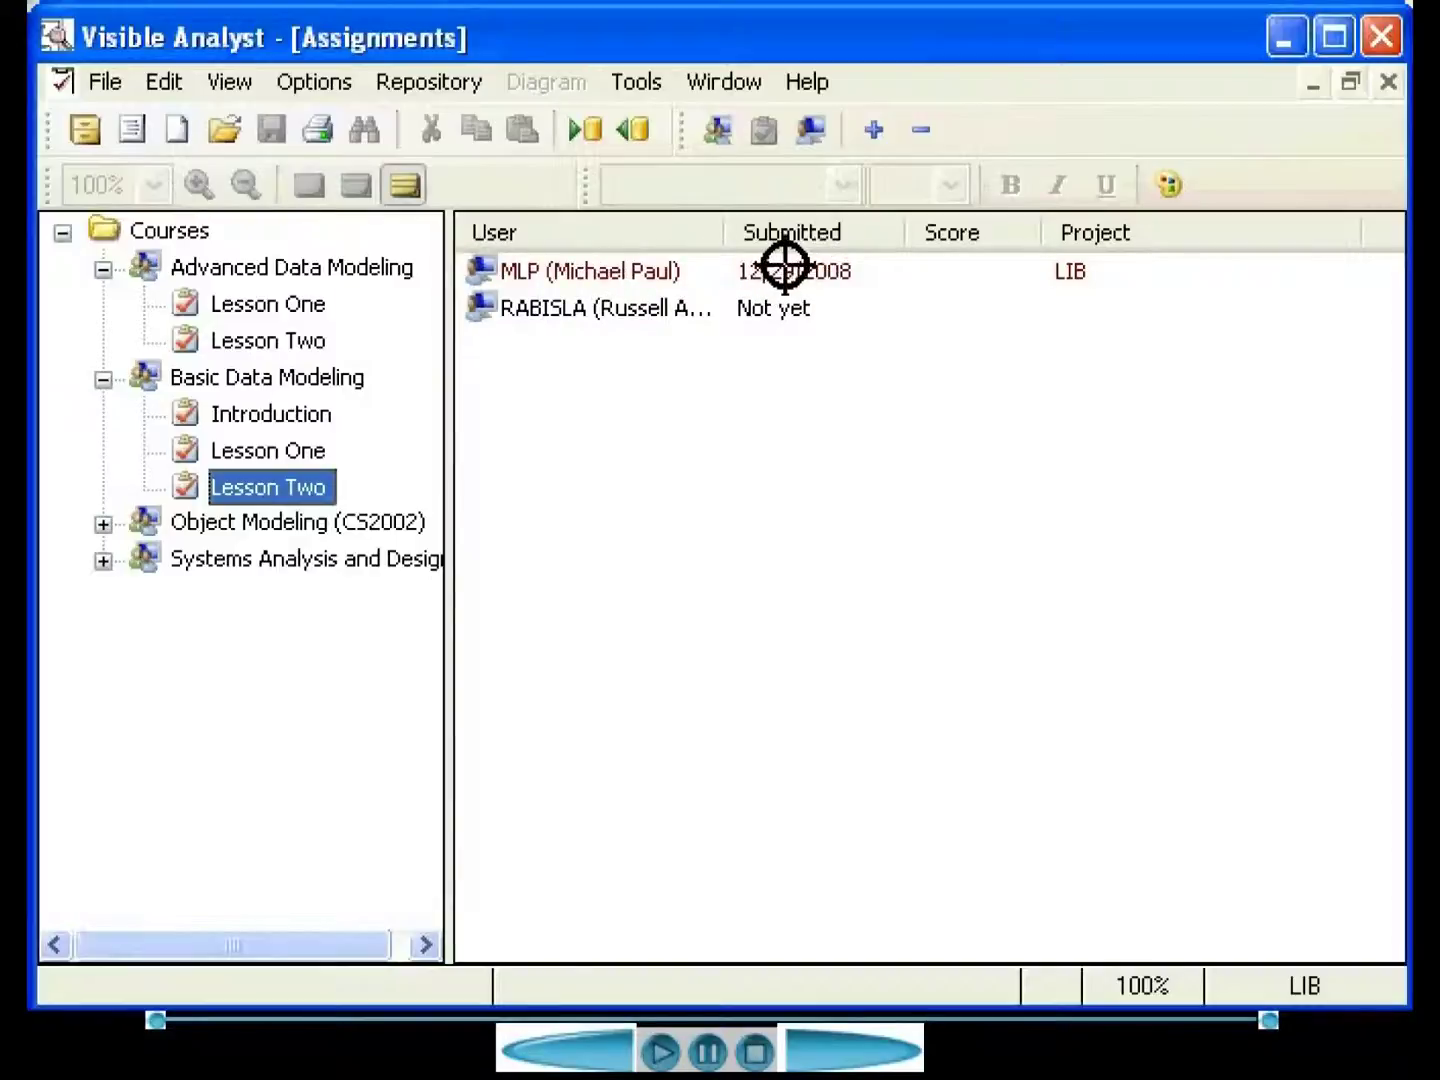
pyautogui.doubleClick(571, 265)
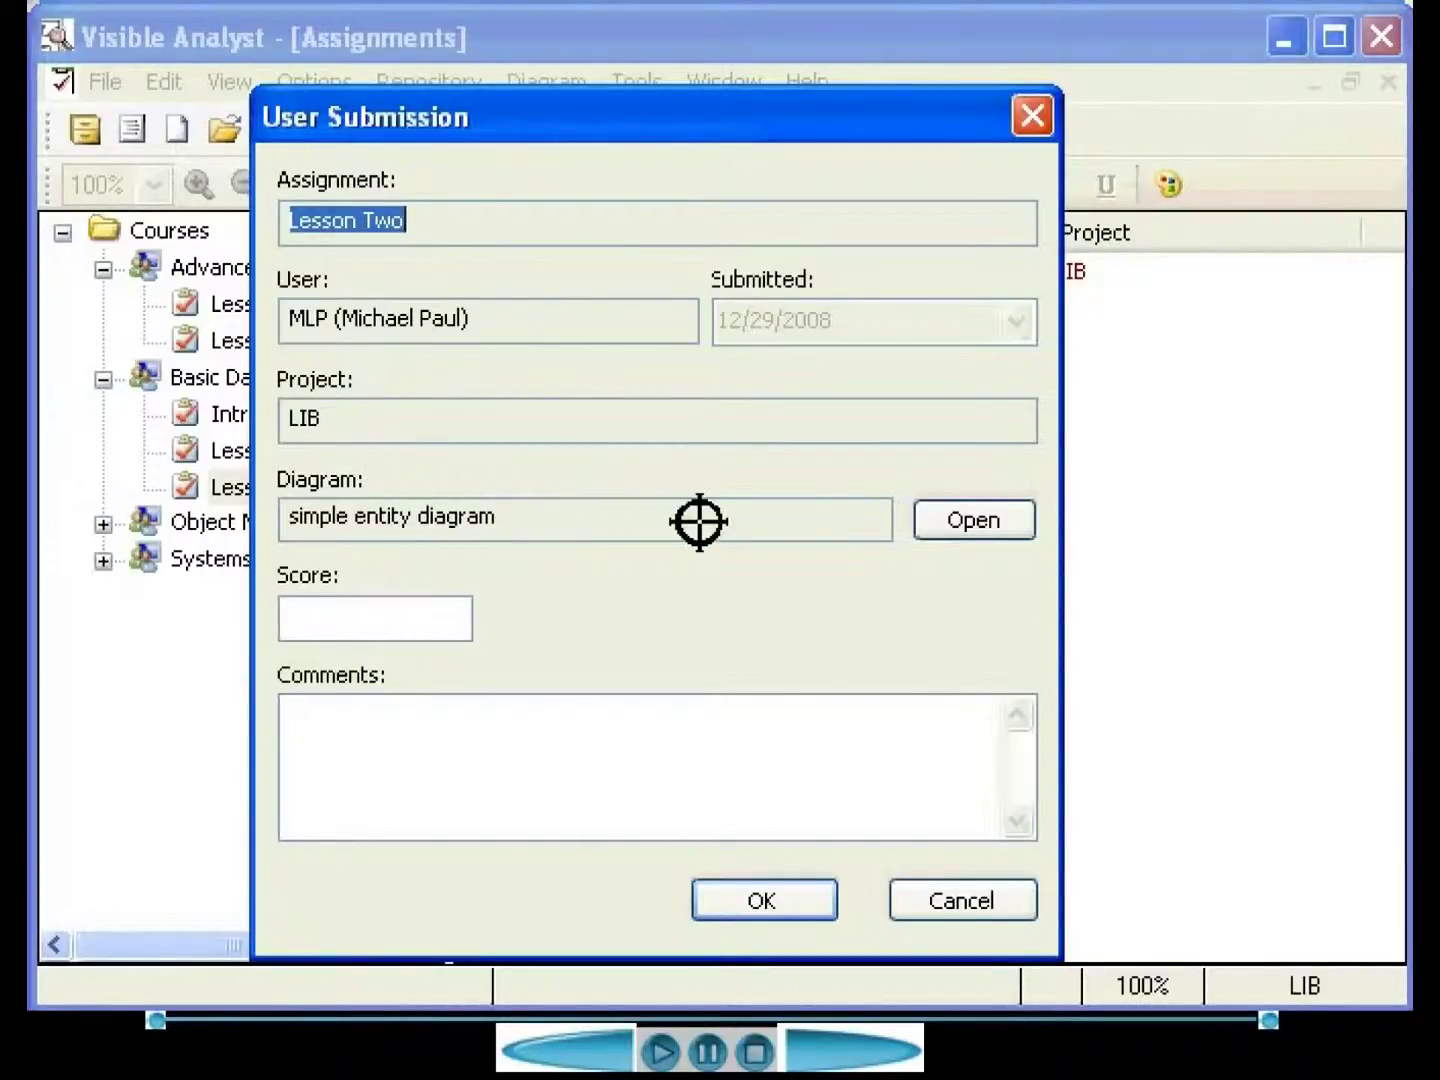
pyautogui.click(959, 511)
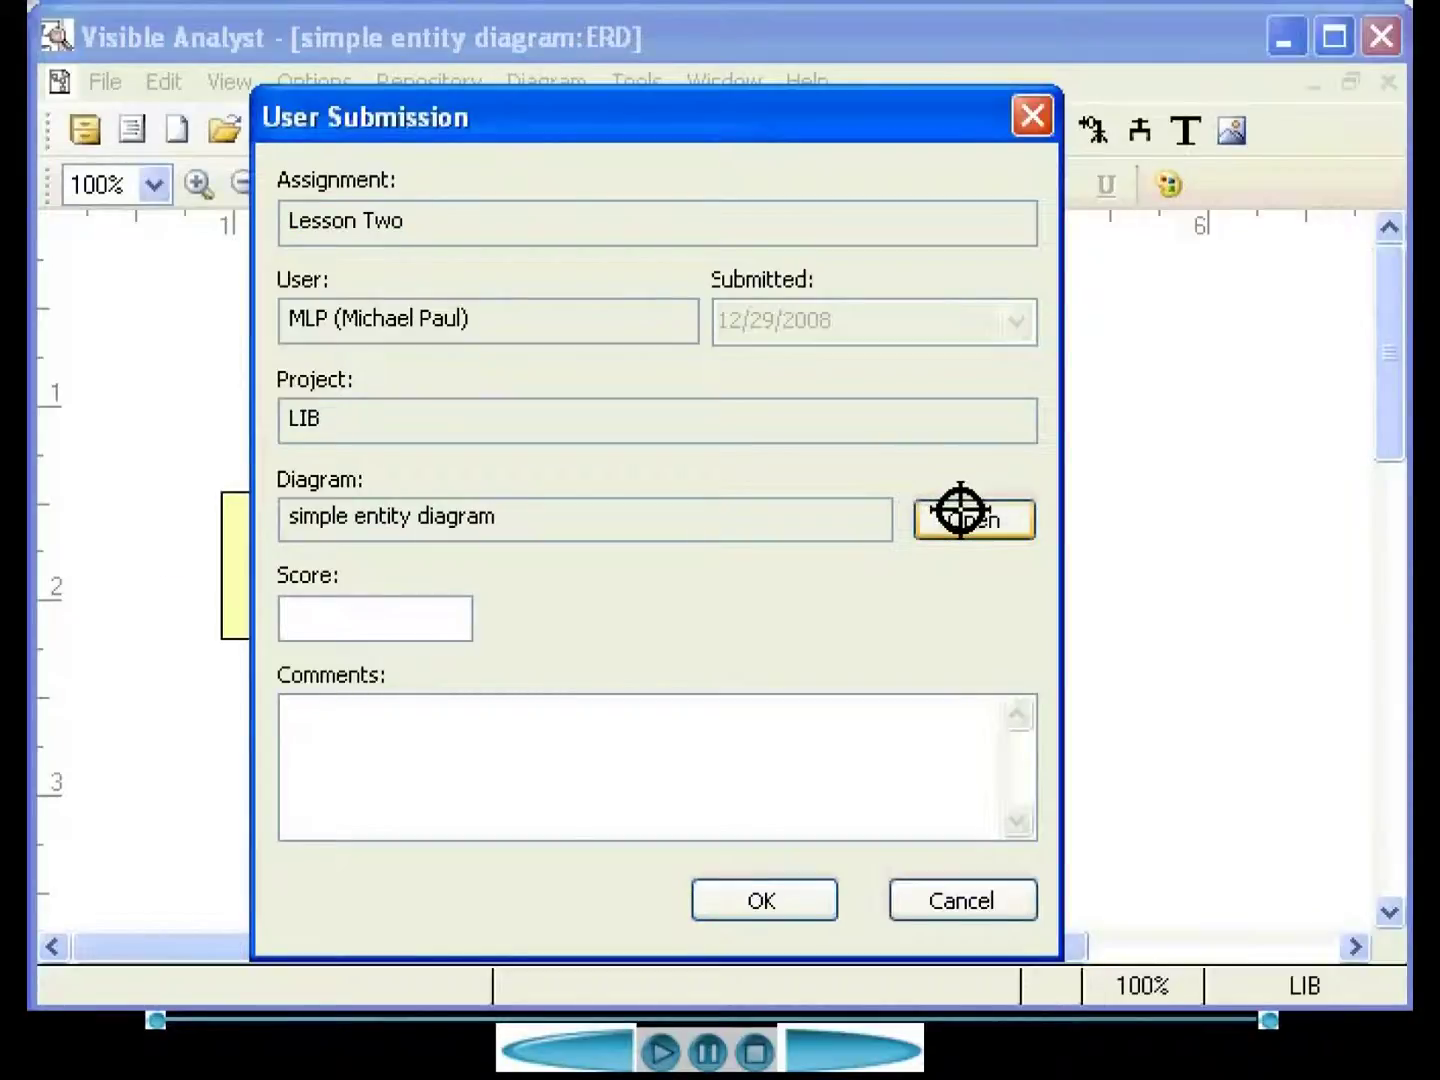
pyautogui.click(967, 897)
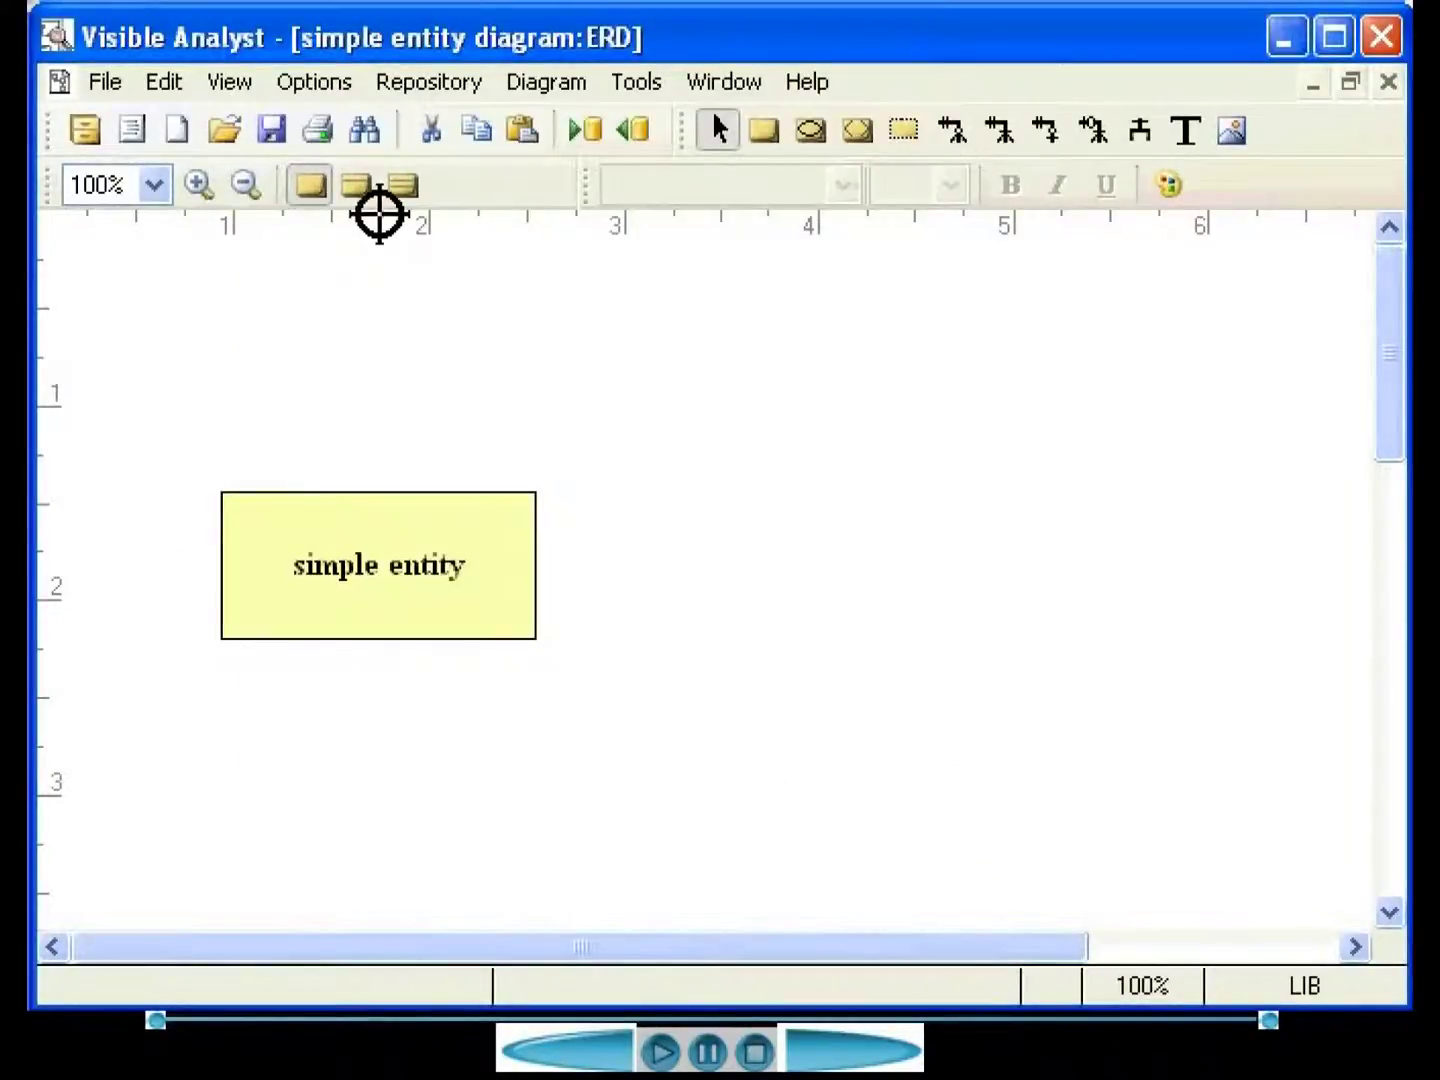
# - Display the attributes in the submitted diagram, examine the simple entity's definition and return to the assignments list
pyautogui.click(404, 178)
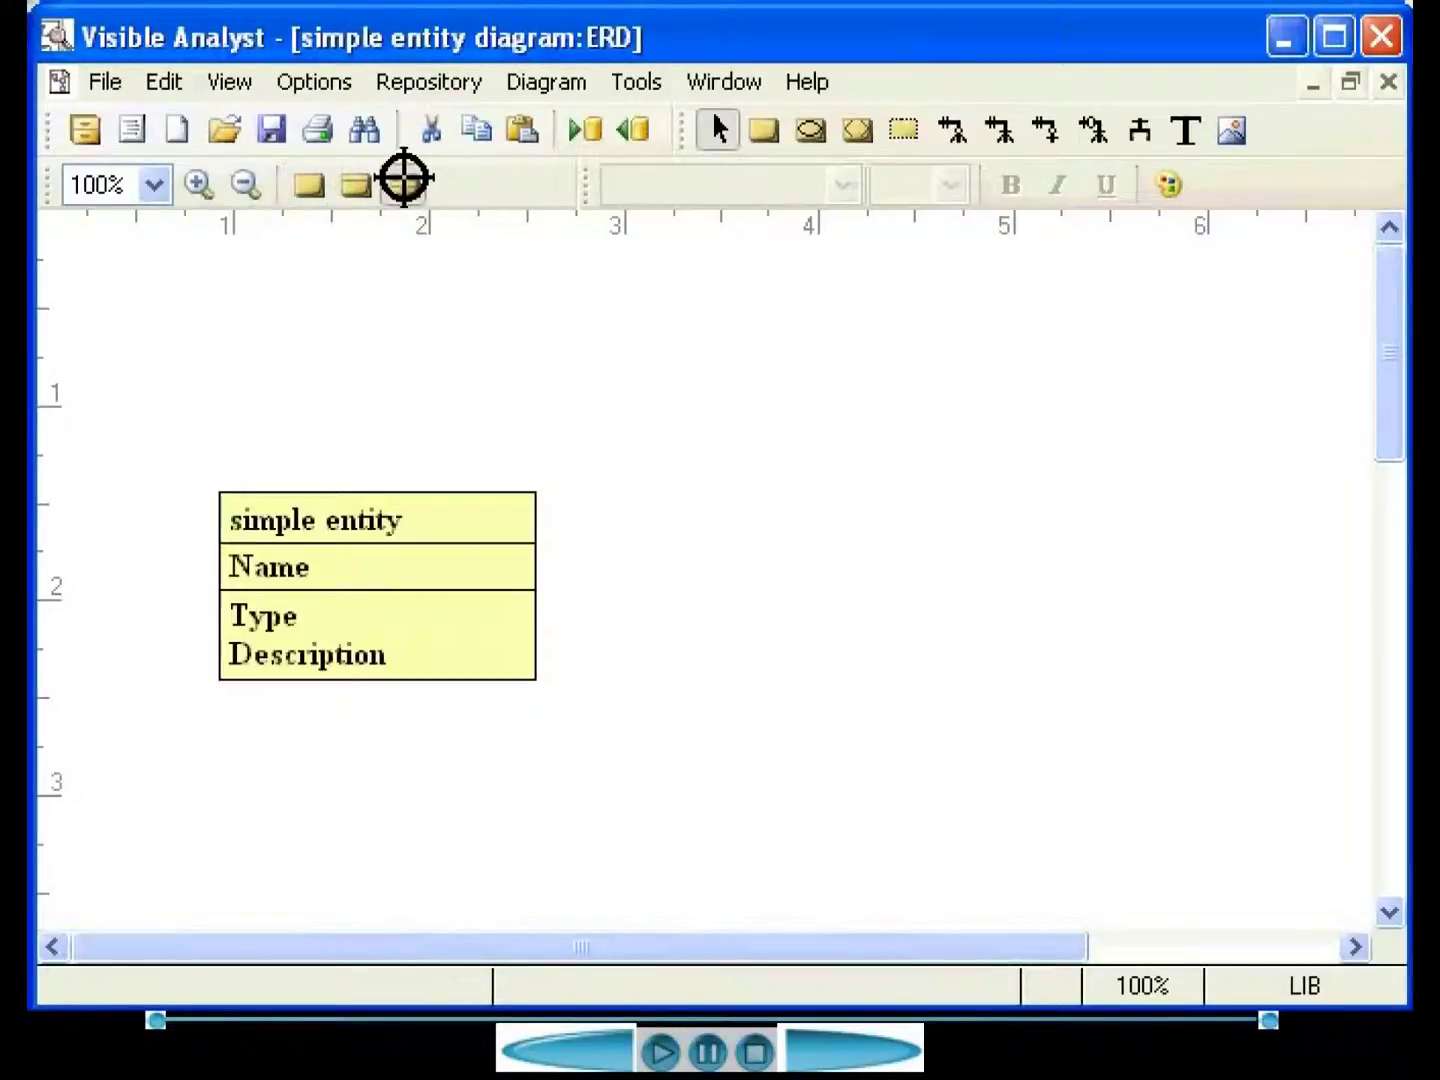
pyautogui.click(341, 566)
pyautogui.doubleClick(341, 566)
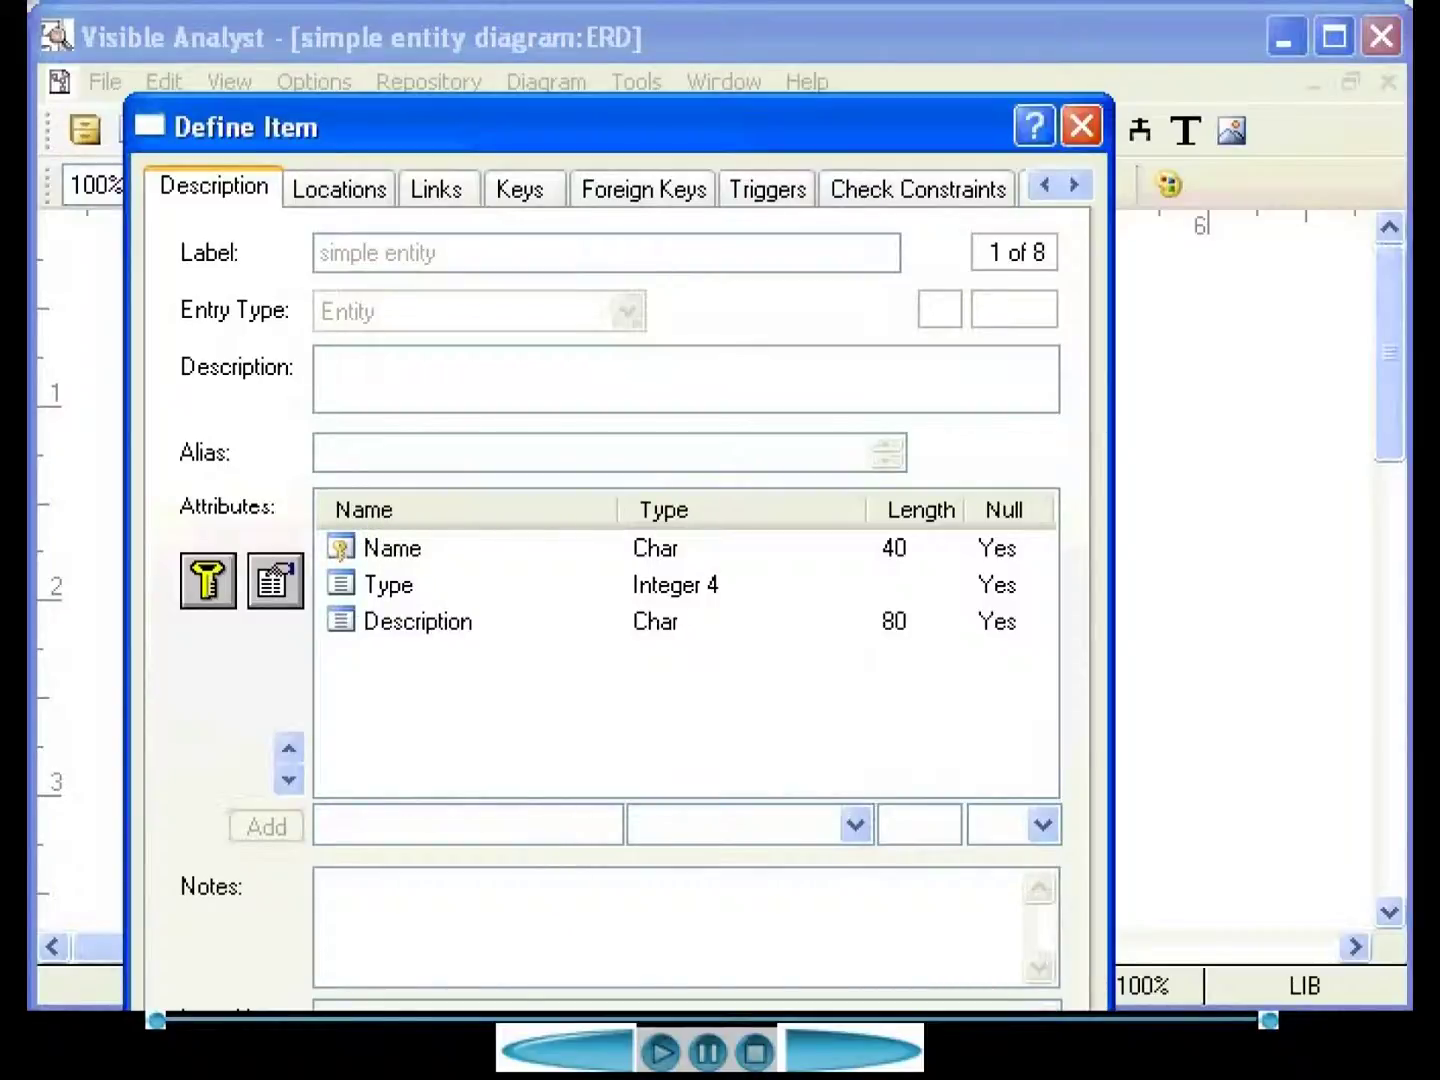
pyautogui.press('Escape')
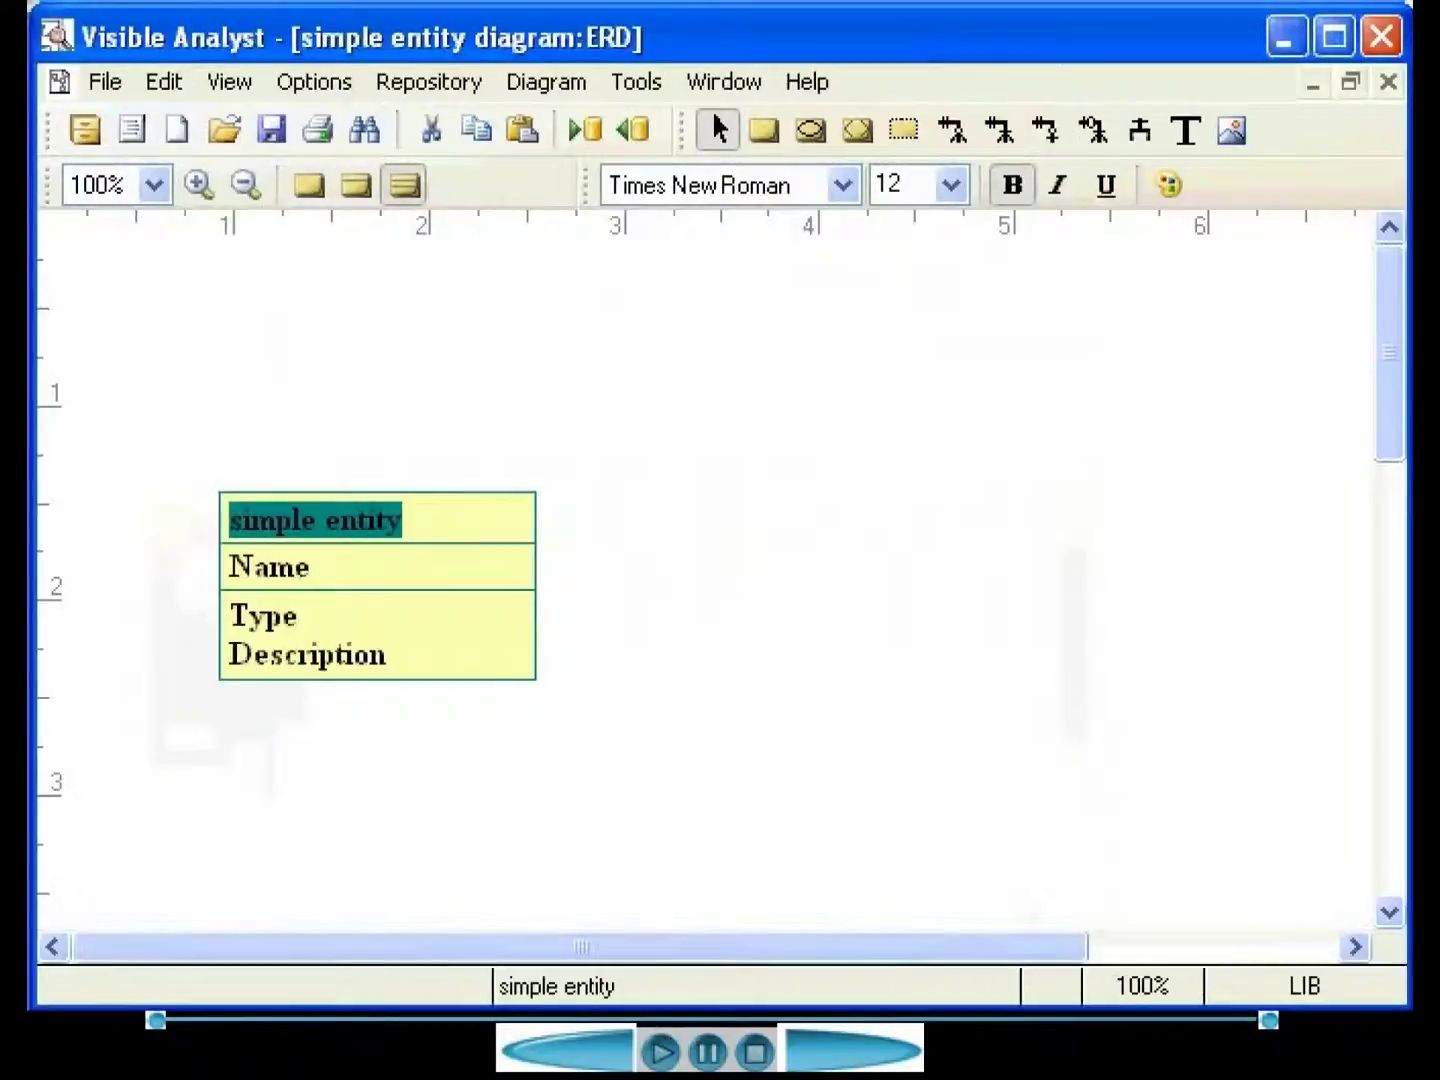
pyautogui.click(1380, 76)
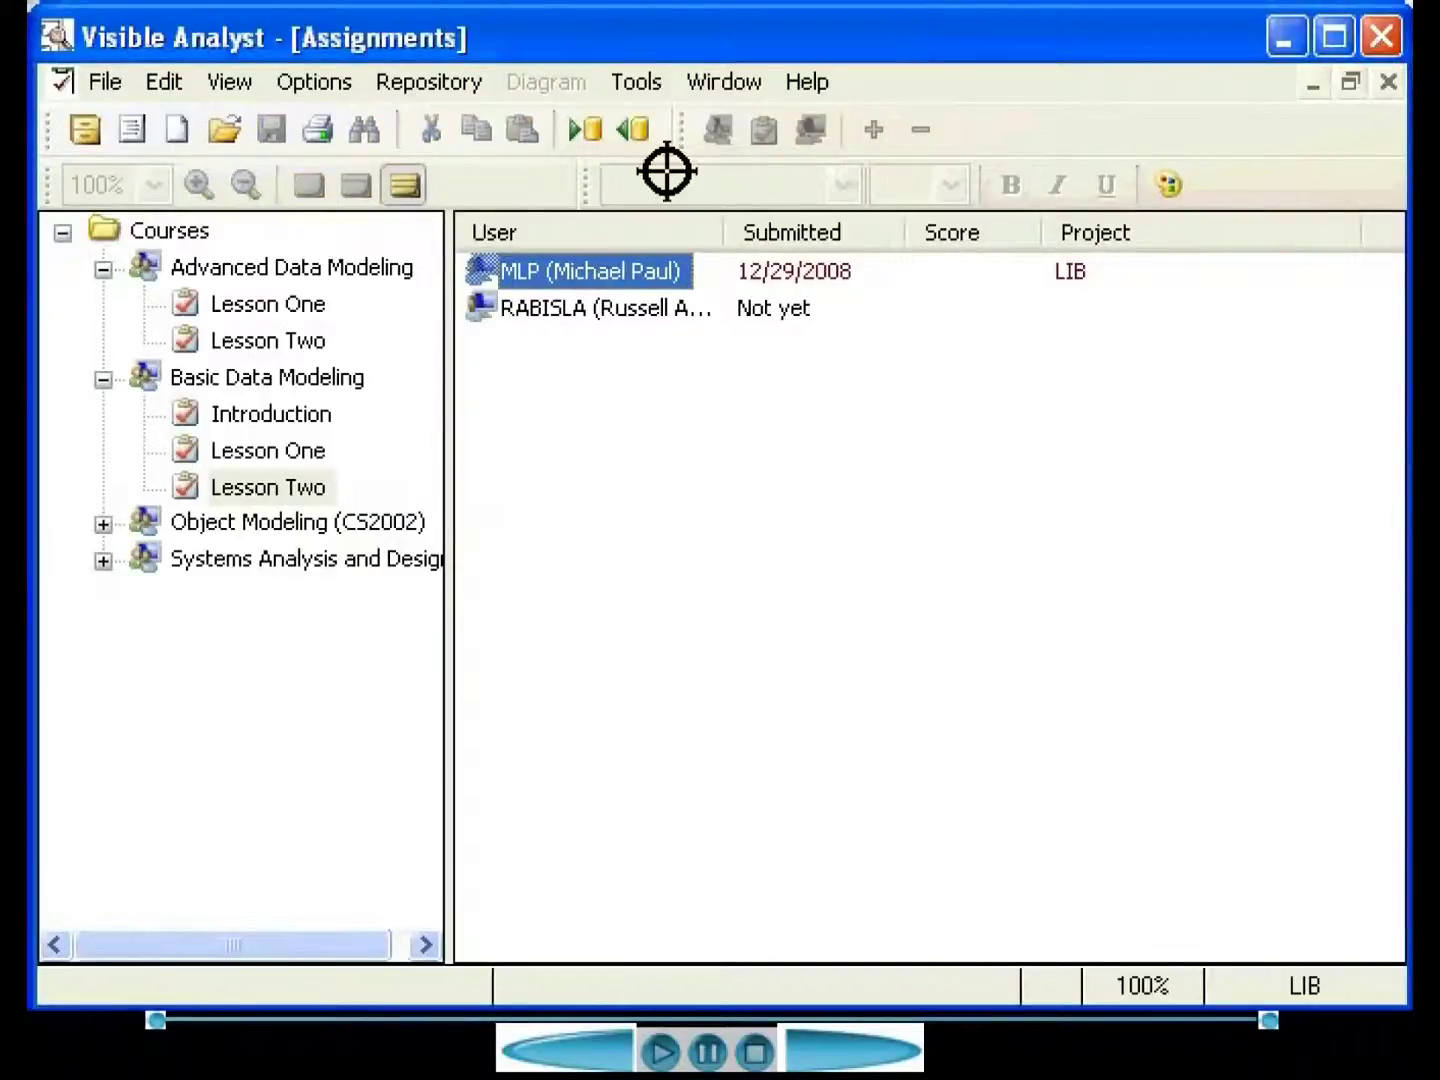
# - Grade the first student's Lesson Two submission with a score of 100% and the comment "Nice job."
pyautogui.doubleClick(546, 271)
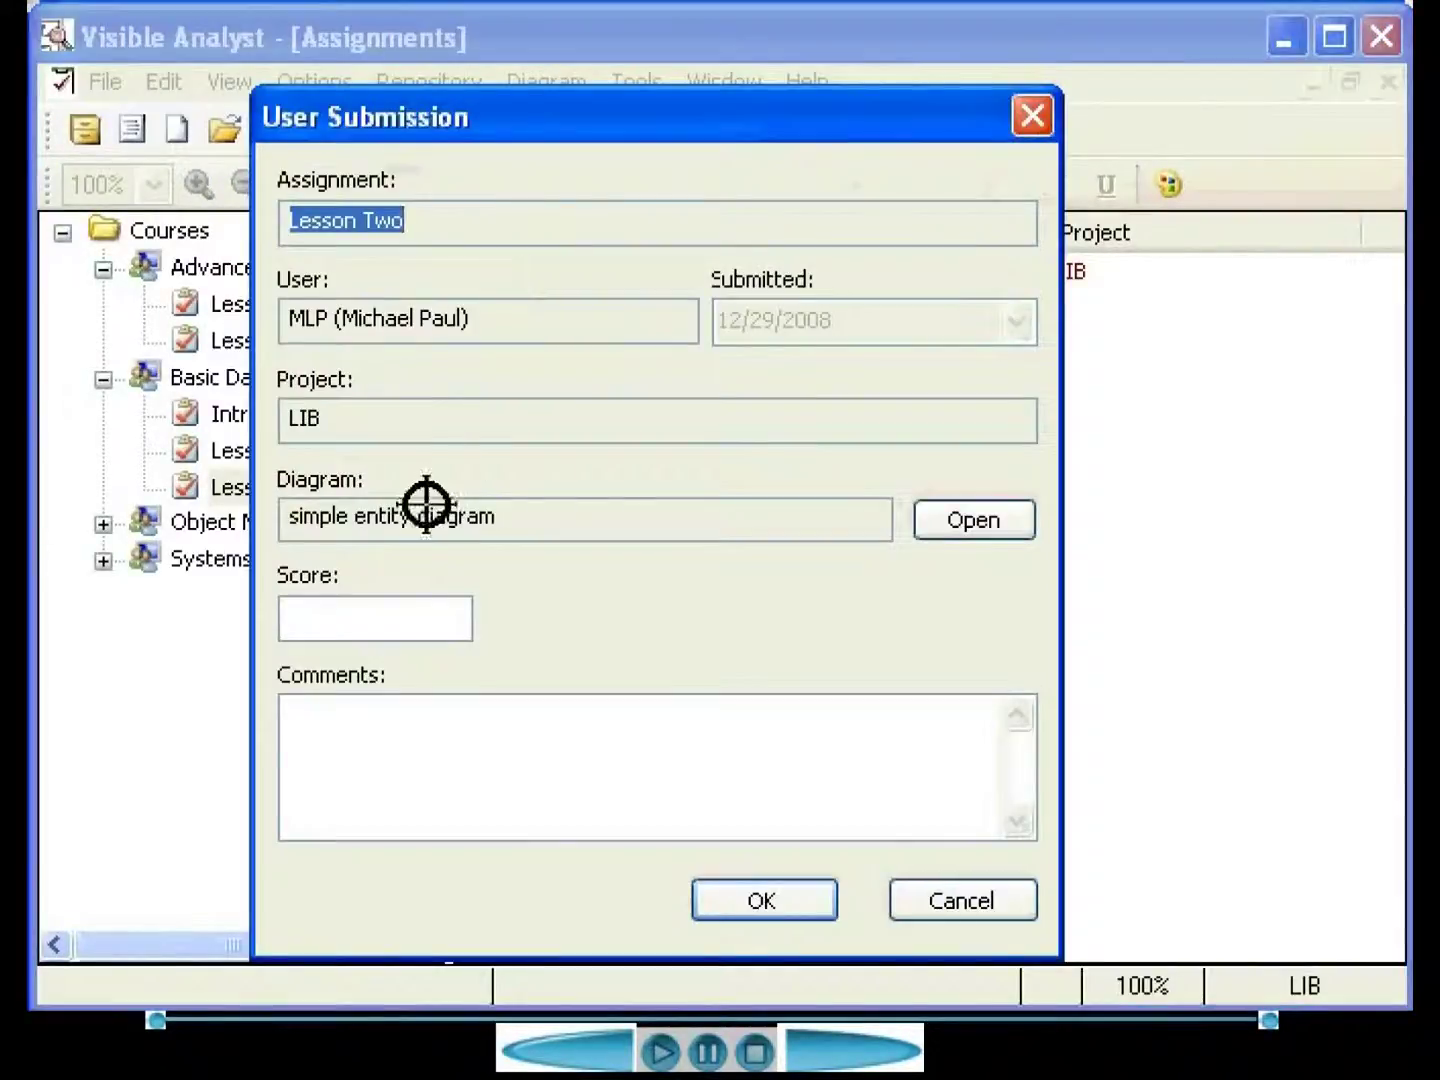
pyautogui.click(373, 613)
pyautogui.write('100%')
pyautogui.press('Tab')
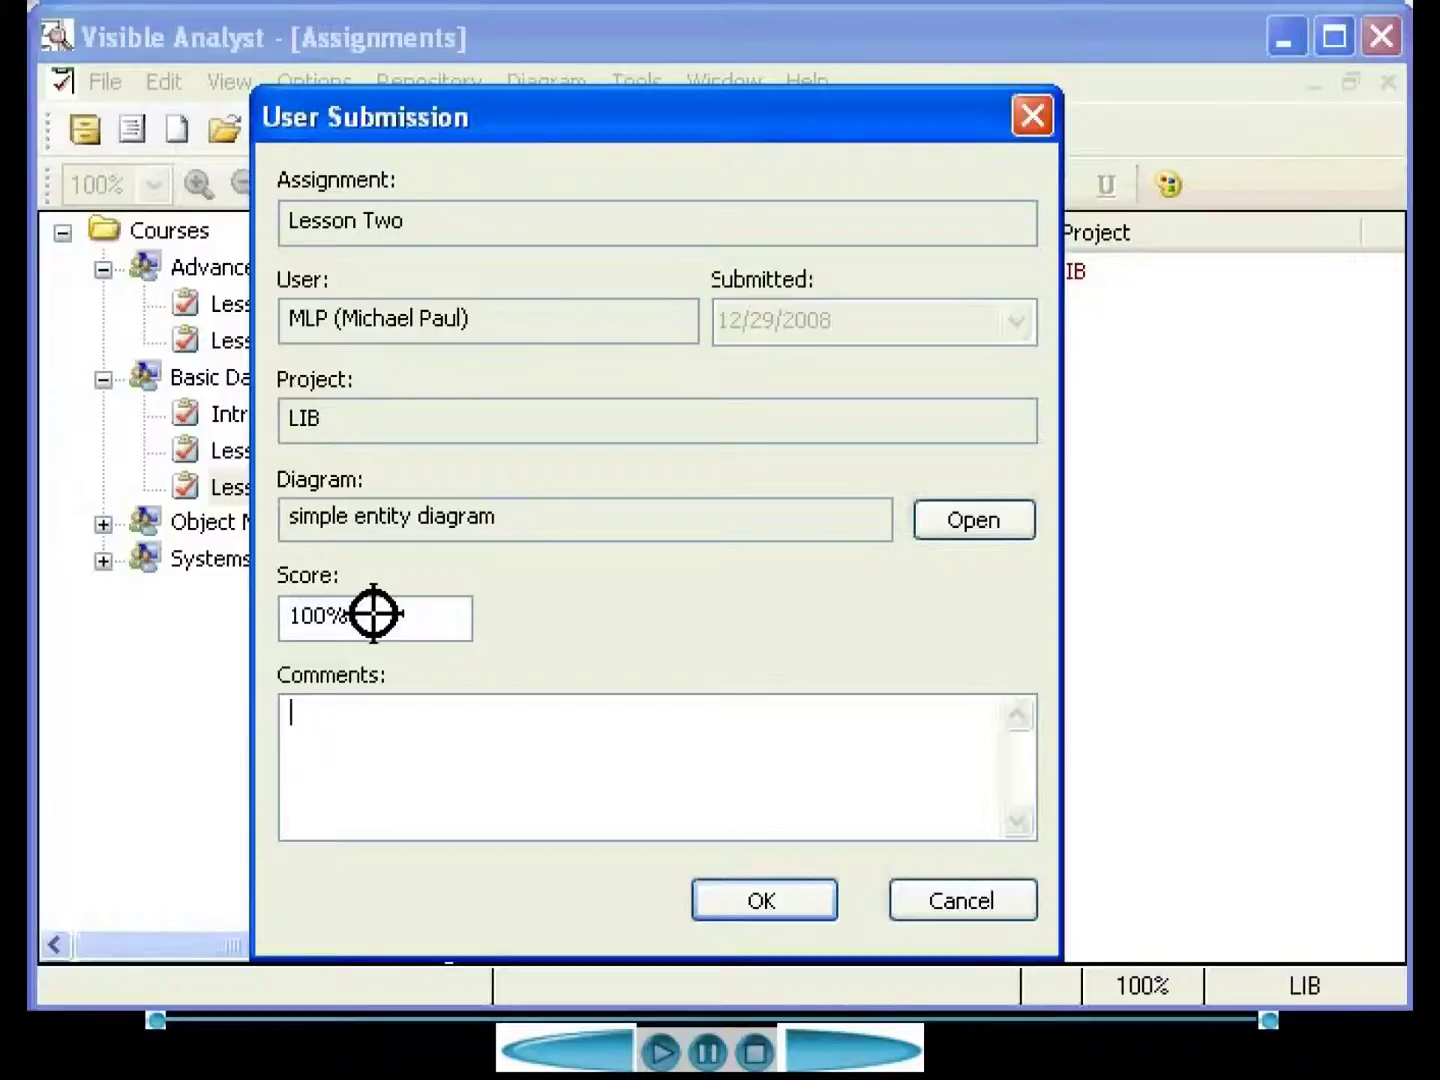
pyautogui.write('Nice job.')
pyautogui.click(752, 884)
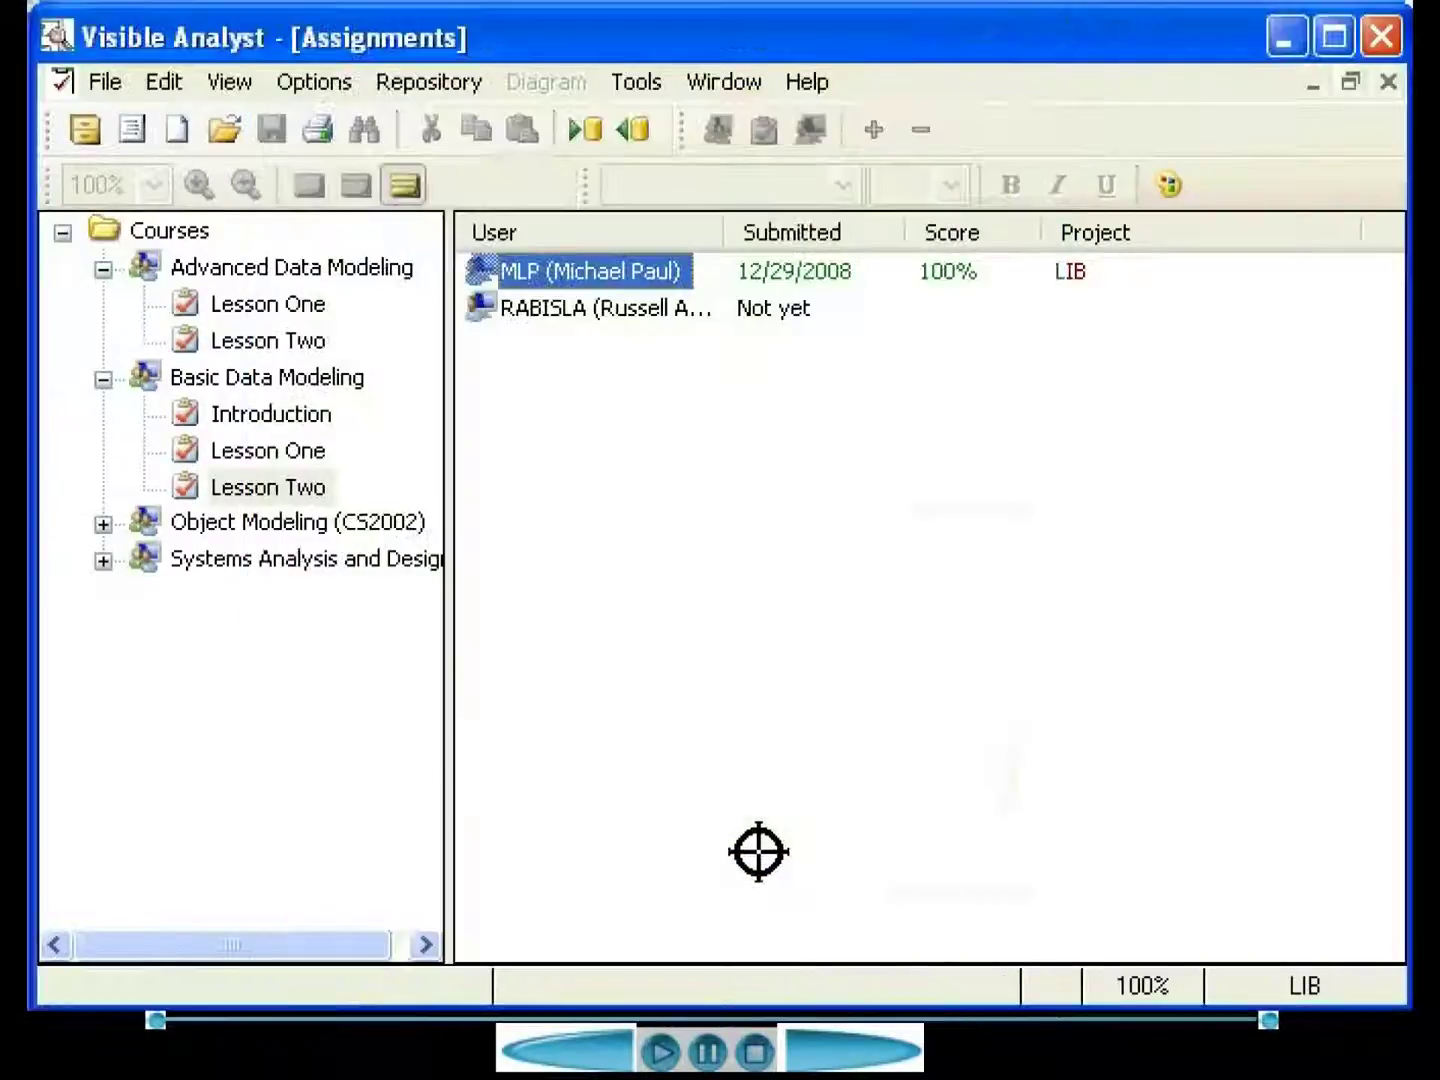